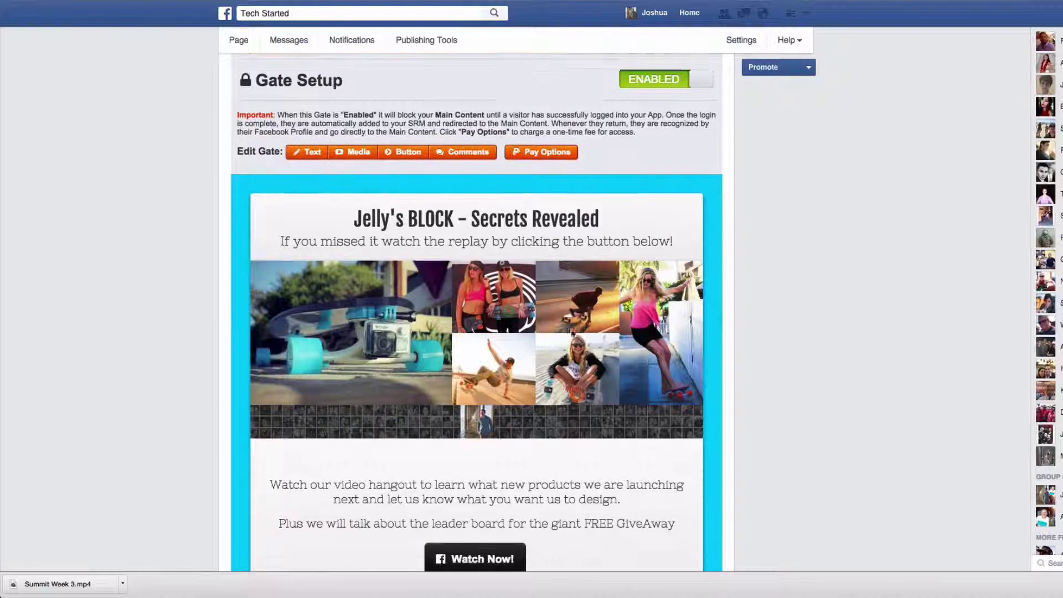
Look over the gate page's heading, images, description and Watch Now! button.
{"action": "scroll", "coordinate": [443, 304], "scroll_direction": "down", "scroll_amount": 2}
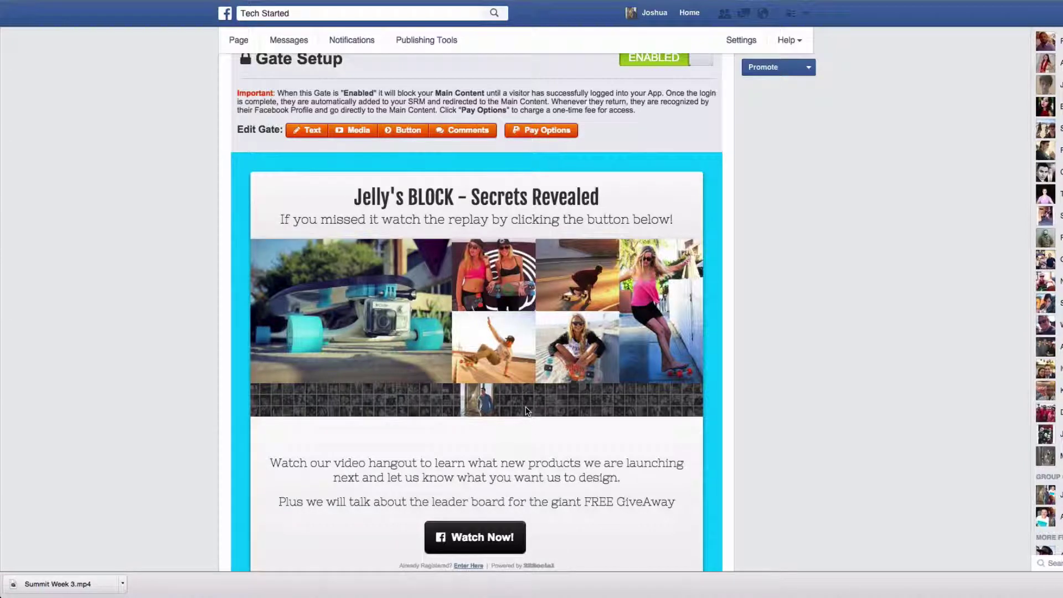
{"action": "scroll", "coordinate": [487, 404], "scroll_direction": "down", "scroll_amount": 1}
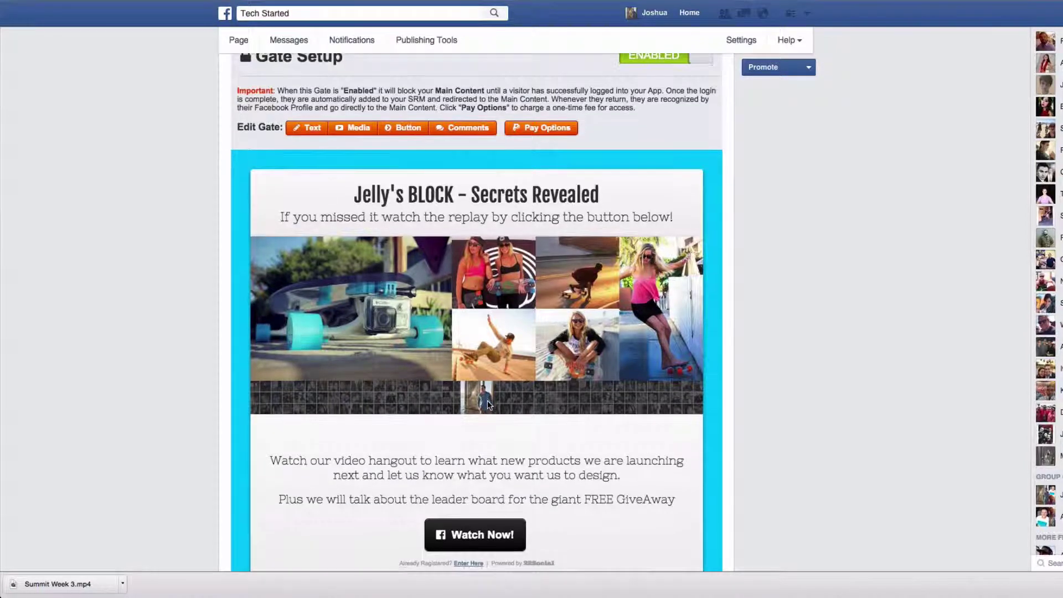
{"action": "scroll", "coordinate": [486, 417], "scroll_direction": "down", "scroll_amount": 2}
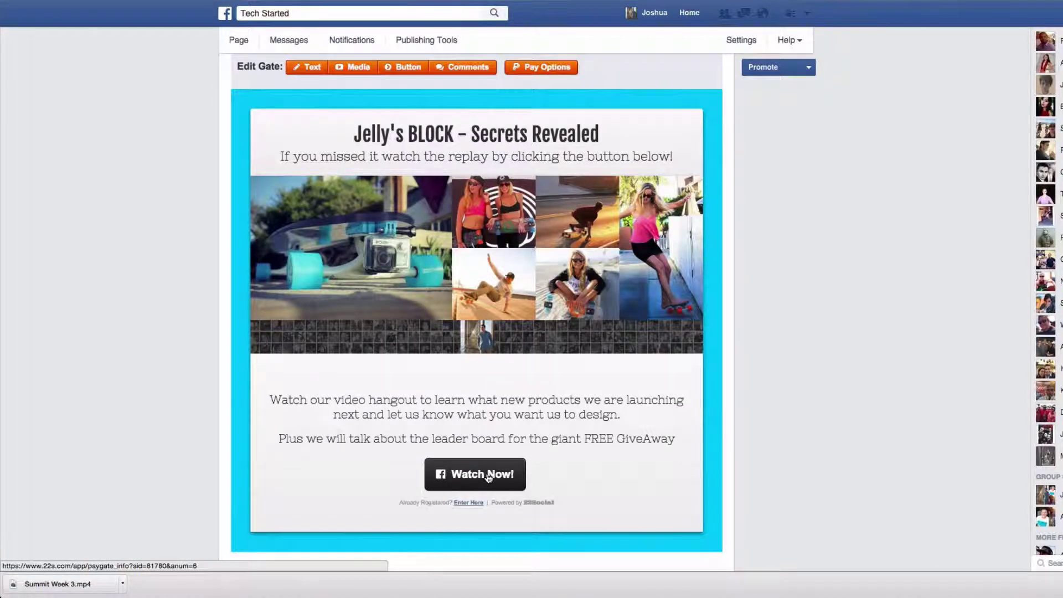
{"action": "scroll", "coordinate": [488, 477], "scroll_direction": "up", "scroll_amount": 5}
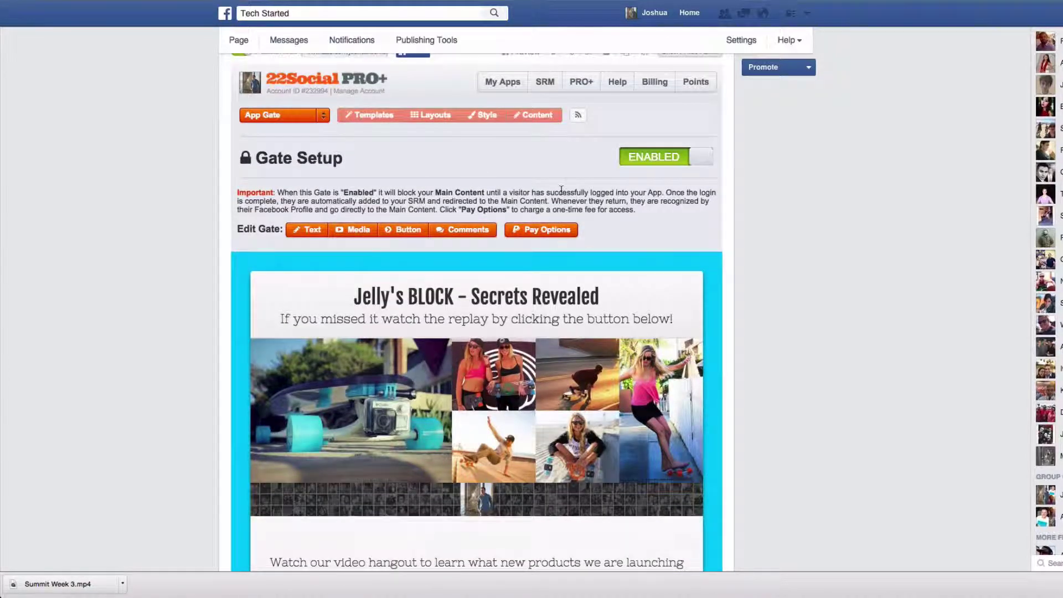
{"action": "scroll", "coordinate": [561, 189], "scroll_direction": "up", "scroll_amount": 2}
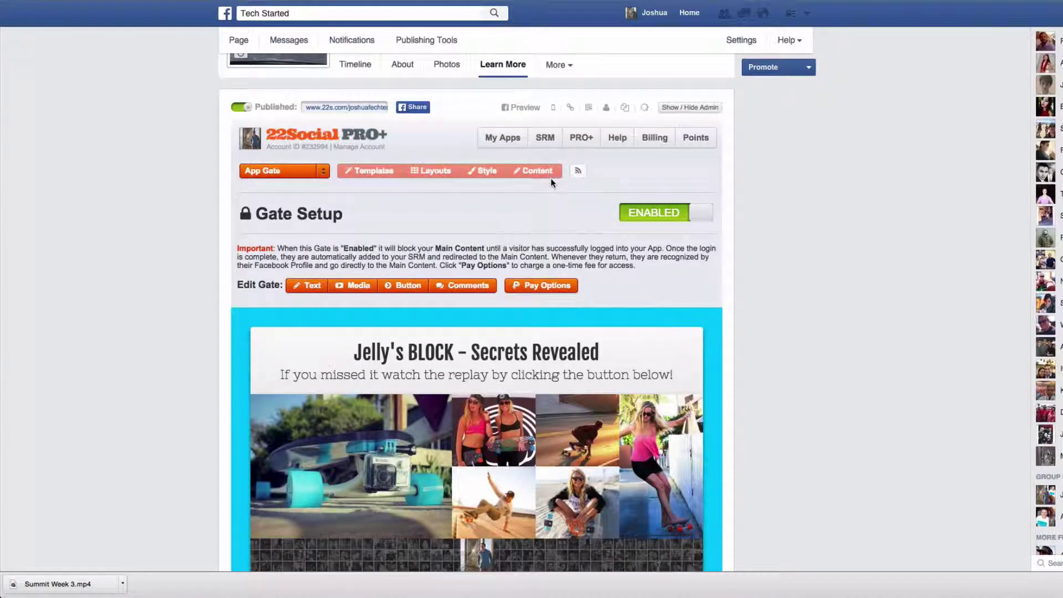
Inspect the provider list and MailChimp's API Key field in the Social Relationships Manager's CRM settings, and leave without saving.
{"action": "left_click", "coordinate": [547, 145]}
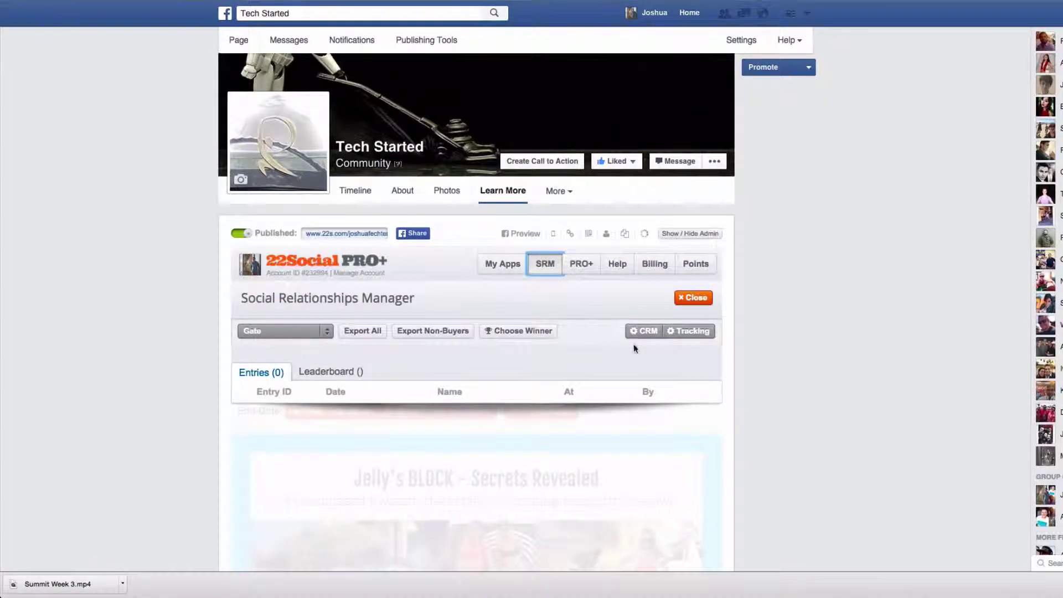
{"action": "left_click", "coordinate": [642, 331]}
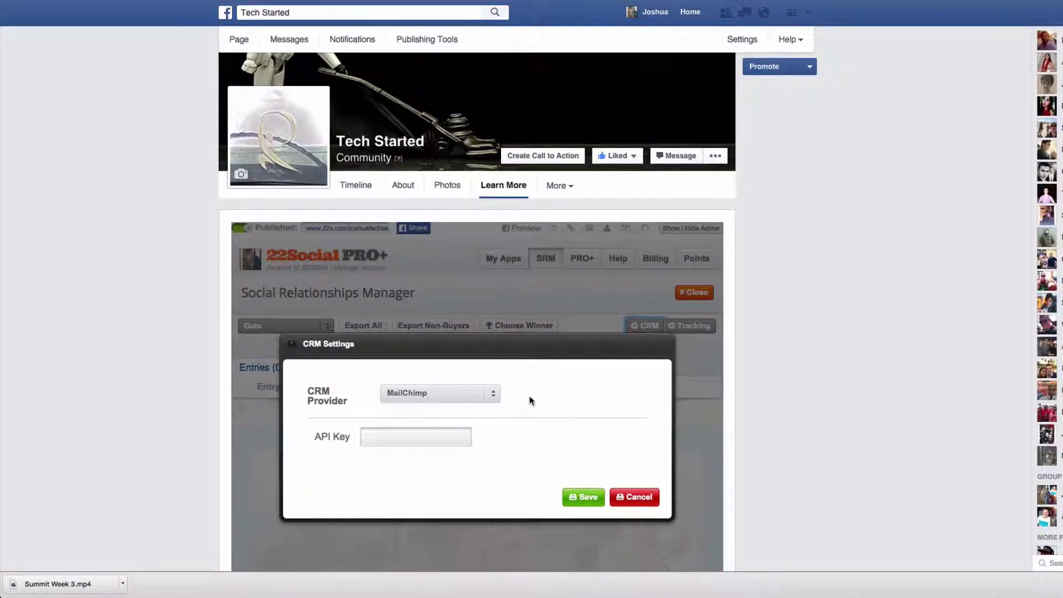
{"action": "left_click", "coordinate": [492, 396]}
{"action": "scroll", "coordinate": [487, 426], "scroll_direction": "down", "scroll_amount": 2}
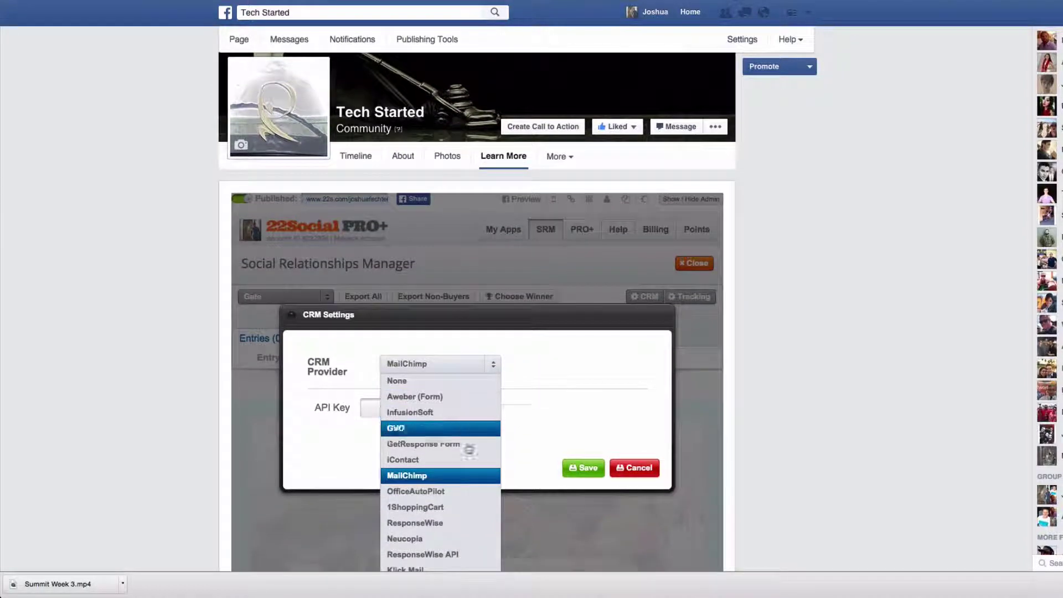
{"action": "left_click", "coordinate": [516, 412]}
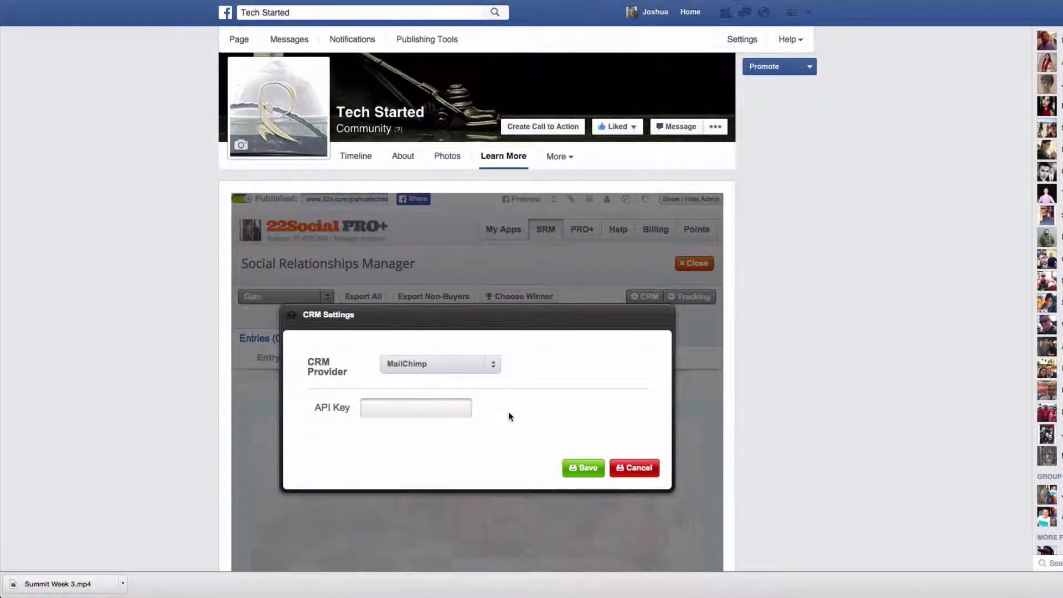
{"action": "left_click", "coordinate": [455, 411]}
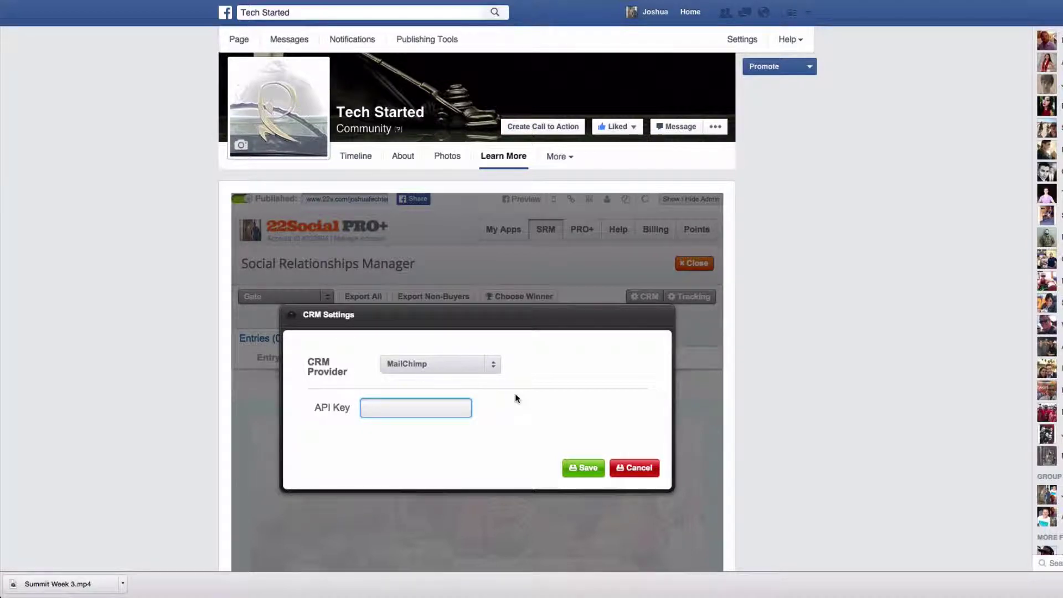
{"action": "left_click", "coordinate": [627, 471]}
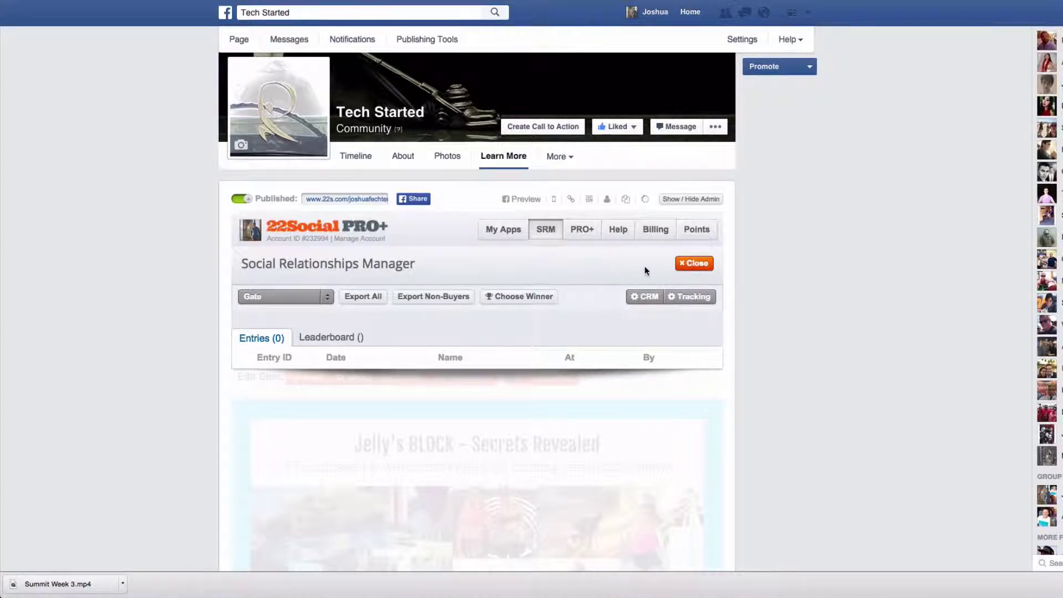
{"action": "left_click", "coordinate": [685, 267]}
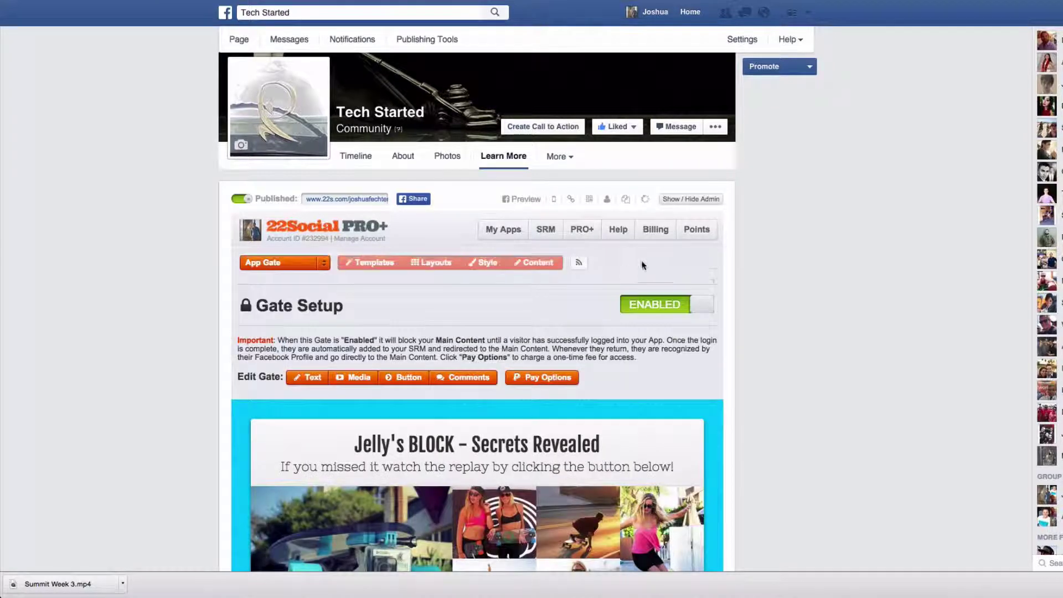
Examine the gate's Watch Now! button and its Gate Button Settings, leaving without applying changes.
{"action": "scroll", "coordinate": [576, 312], "scroll_direction": "down", "scroll_amount": 1}
{"action": "scroll", "coordinate": [575, 312], "scroll_direction": "down", "scroll_amount": 10}
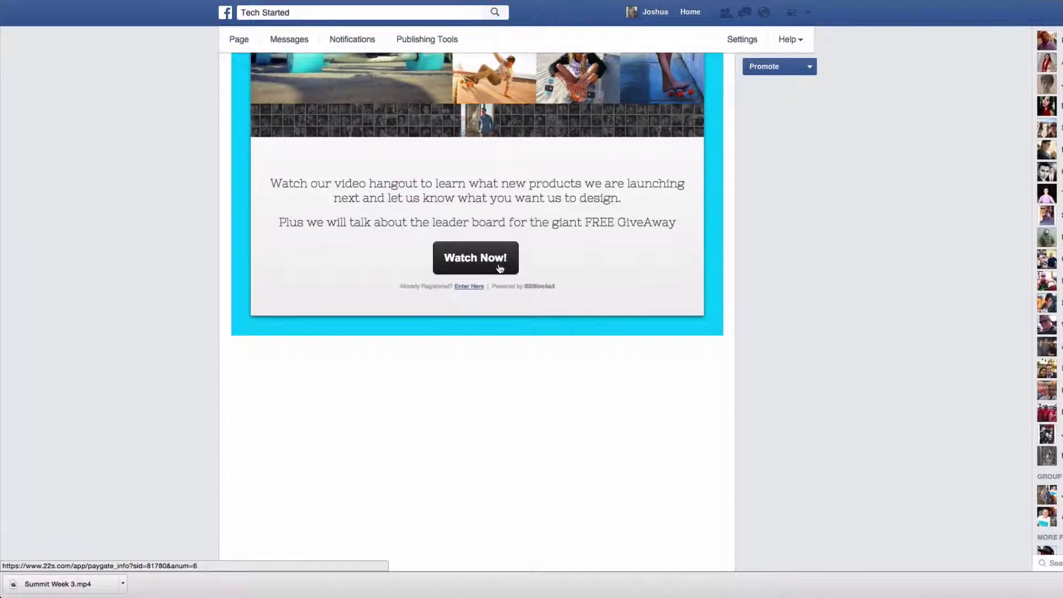
{"action": "scroll", "coordinate": [499, 269], "scroll_direction": "up", "scroll_amount": 3}
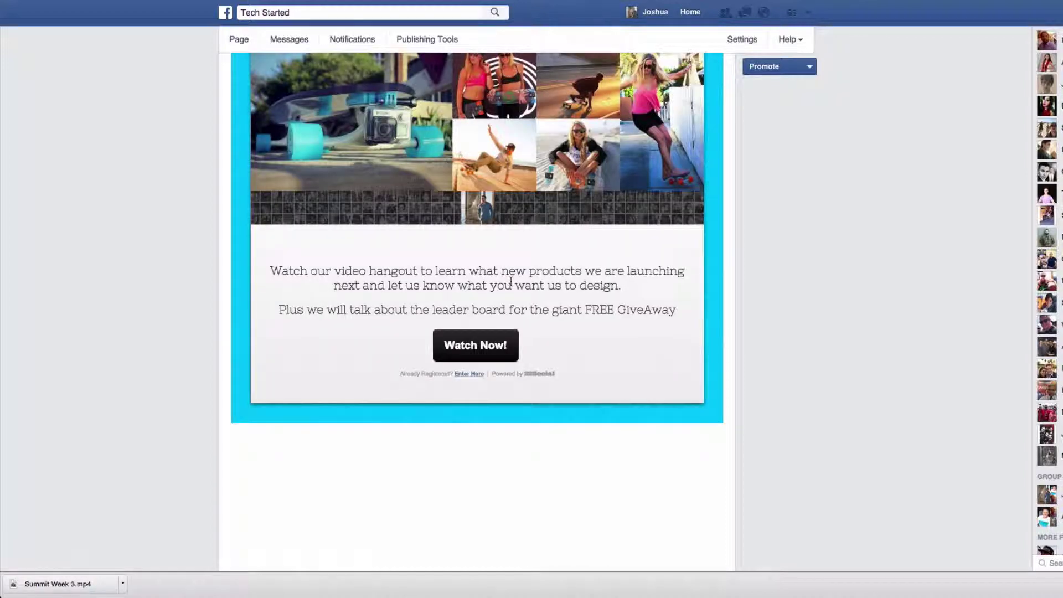
{"action": "scroll", "coordinate": [510, 281], "scroll_direction": "up", "scroll_amount": 5}
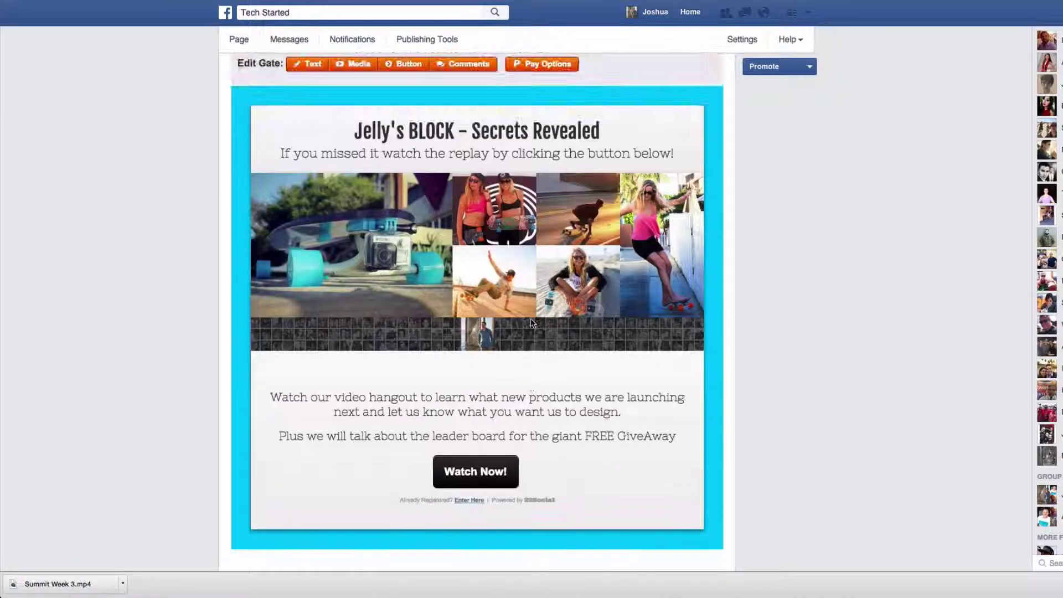
{"action": "scroll", "coordinate": [530, 323], "scroll_direction": "up", "scroll_amount": 3}
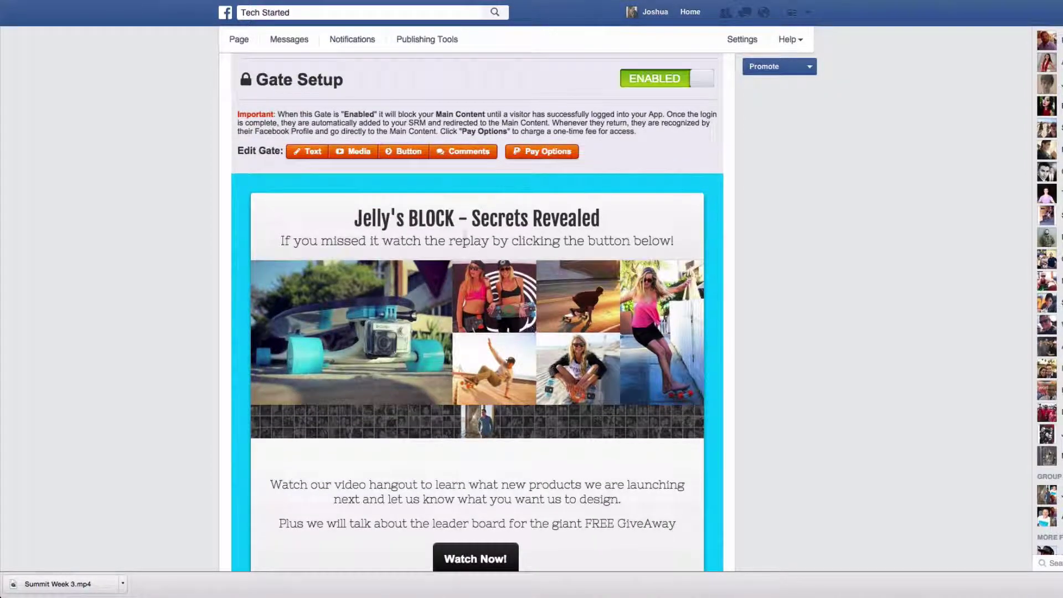
{"action": "left_click", "coordinate": [408, 158]}
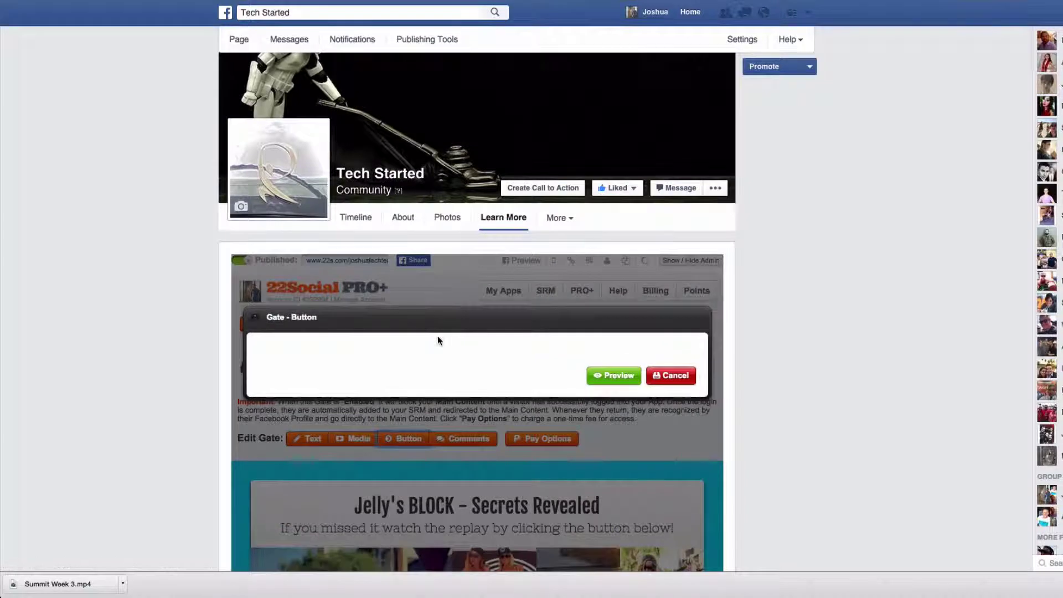
{"action": "scroll", "coordinate": [453, 336], "scroll_direction": "down", "scroll_amount": 2}
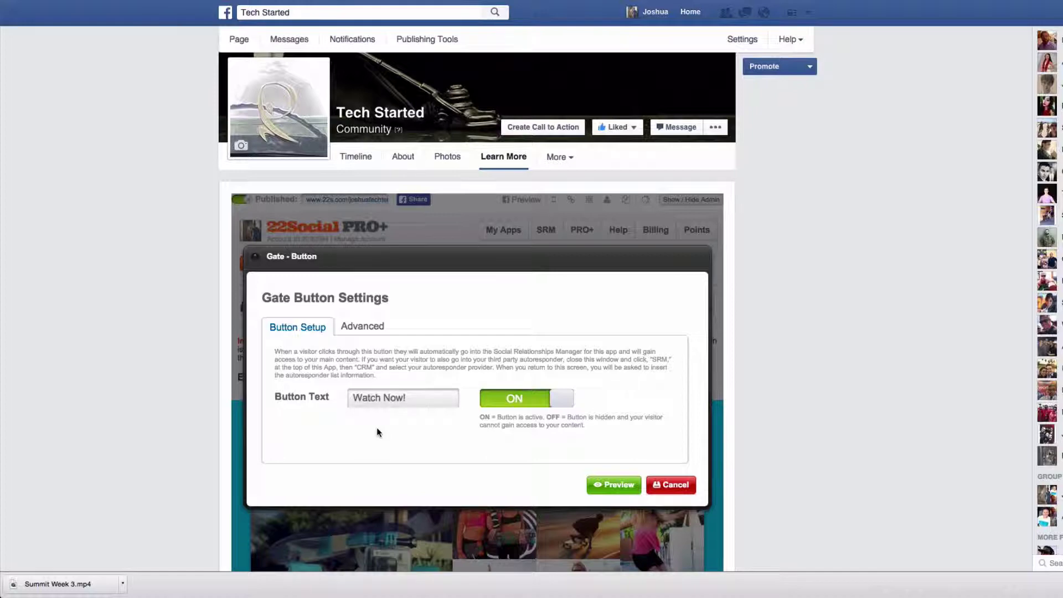
{"action": "left_click", "coordinate": [672, 485]}
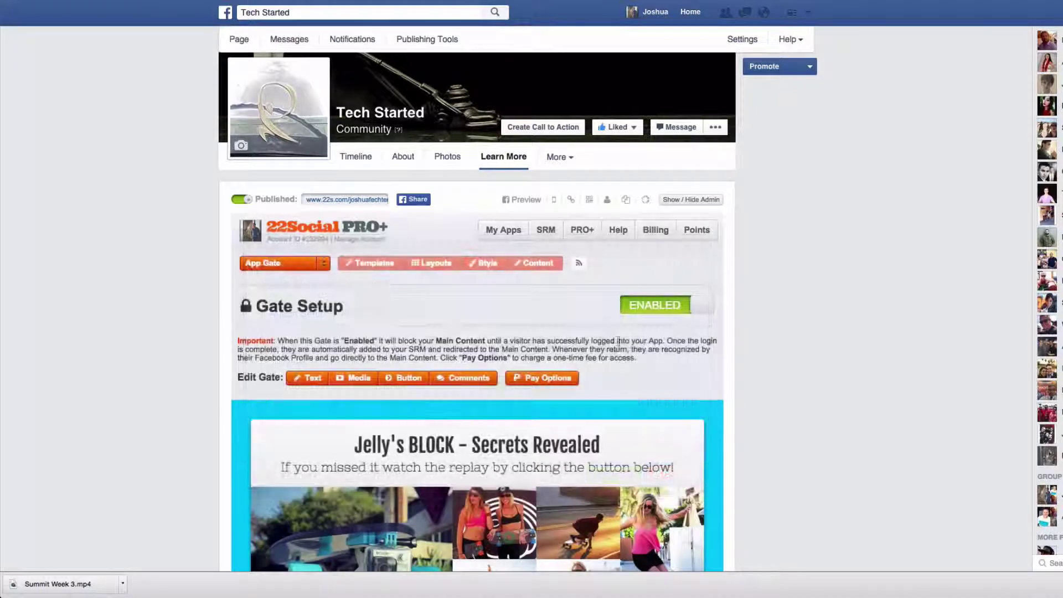
Set the CRM provider to Aweber (Form) in the Social Relationships Manager, save it and return to the gate setup.
{"action": "left_click", "coordinate": [545, 230]}
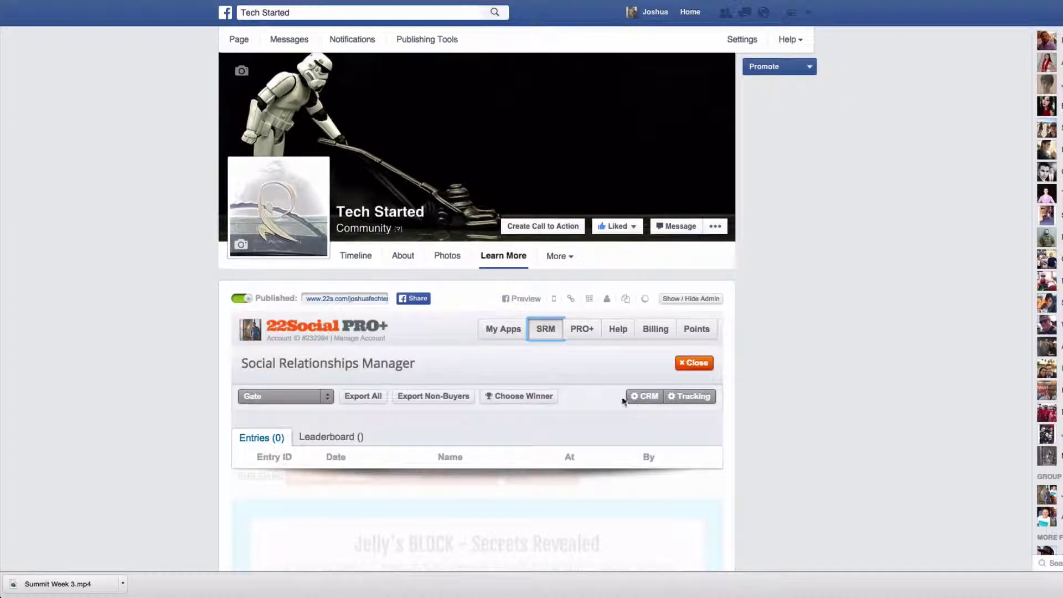
{"action": "left_click", "coordinate": [640, 397]}
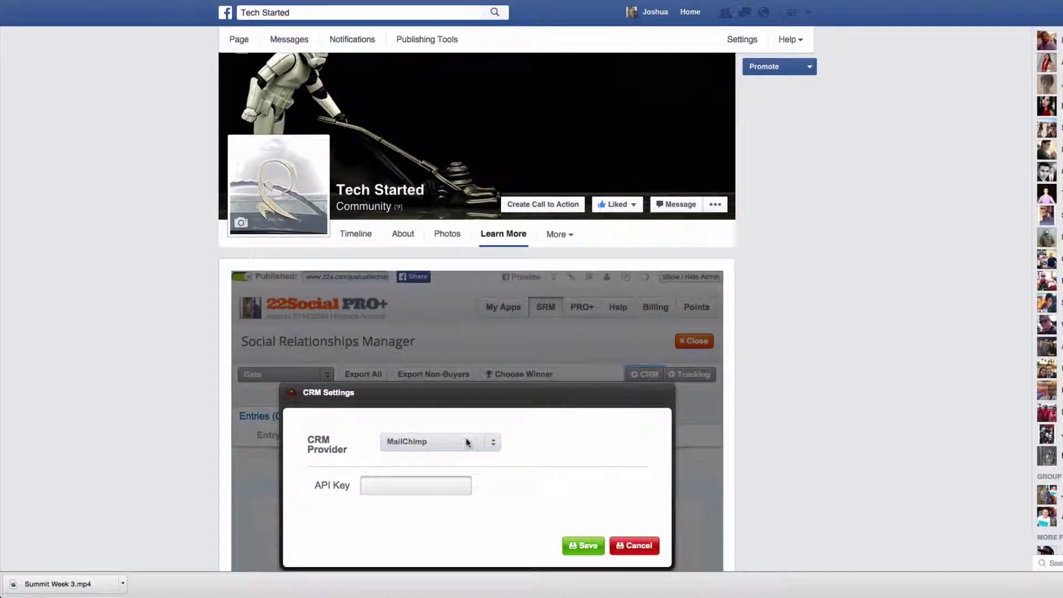
{"action": "left_click", "coordinate": [493, 442]}
{"action": "left_click", "coordinate": [465, 475]}
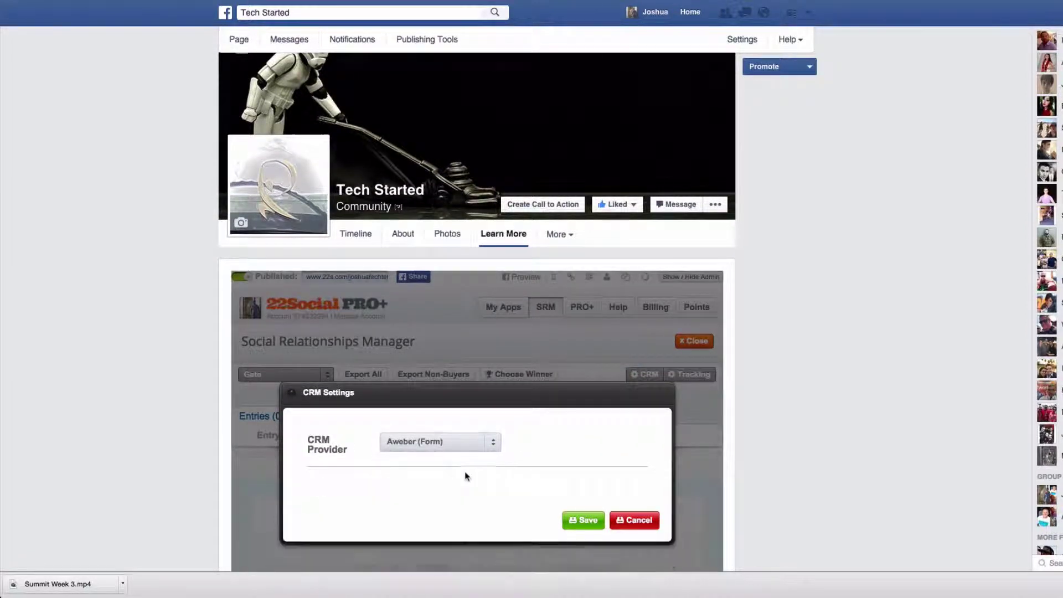
{"action": "left_click", "coordinate": [594, 524]}
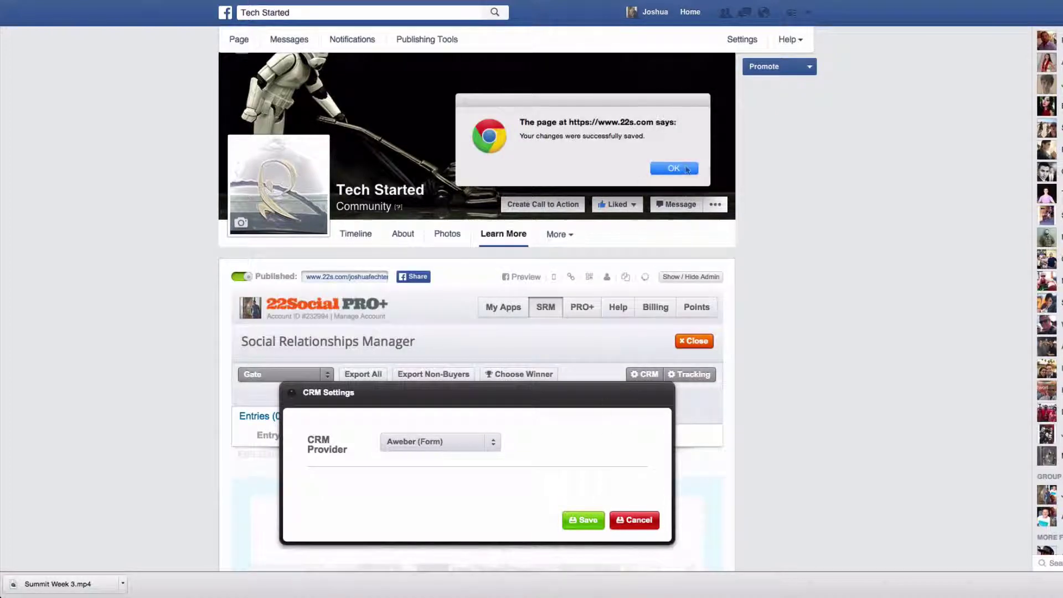
{"action": "left_click", "coordinate": [672, 168]}
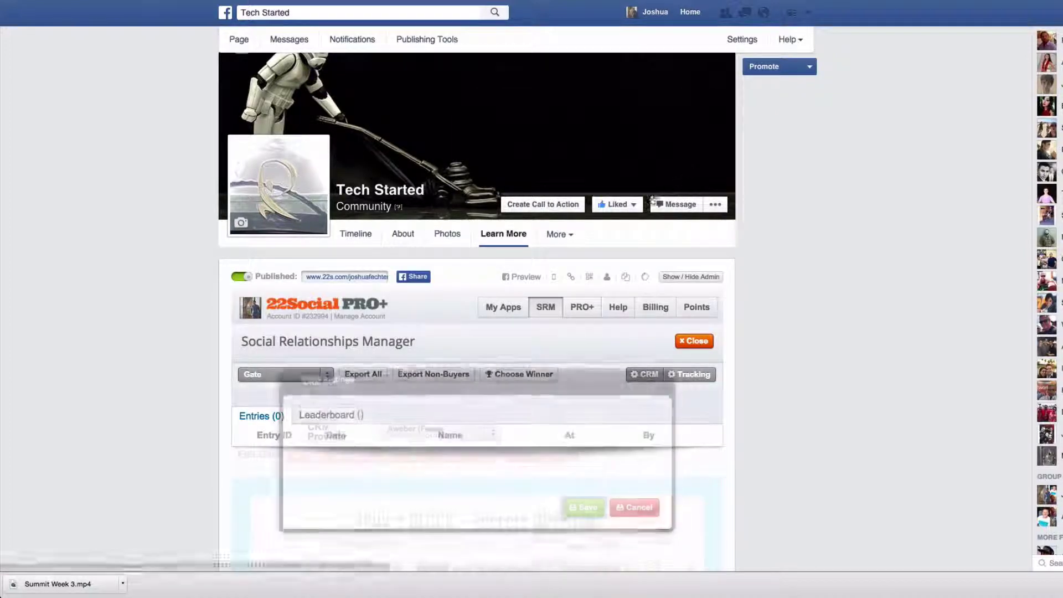
{"action": "left_click", "coordinate": [692, 341]}
Examine the Form ID and List Name fields in the Gate Button Settings, and cancel without changes.
{"action": "left_click", "coordinate": [415, 454]}
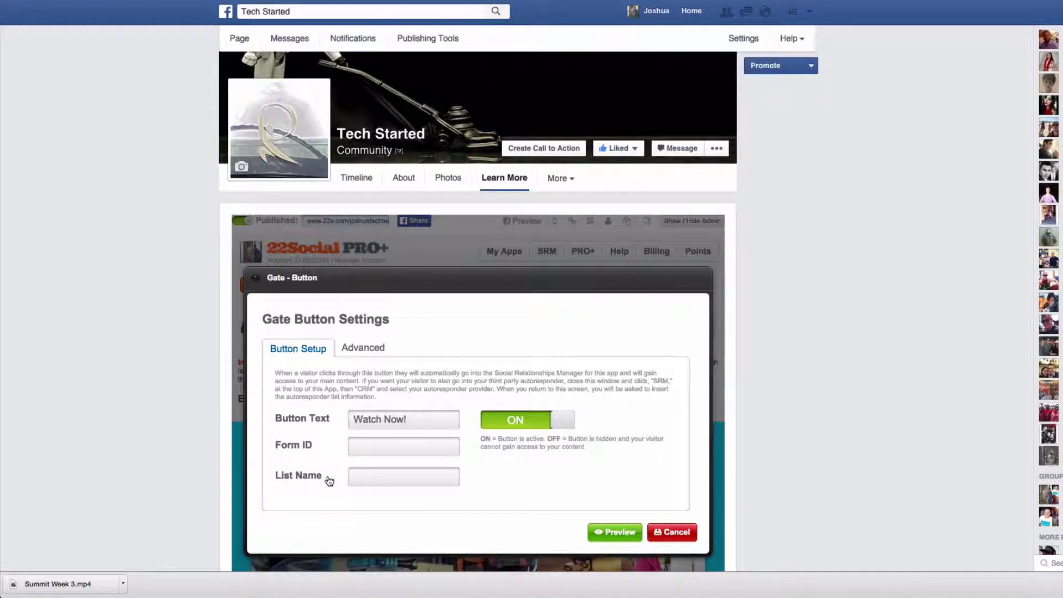
{"action": "left_click", "coordinate": [659, 533]}
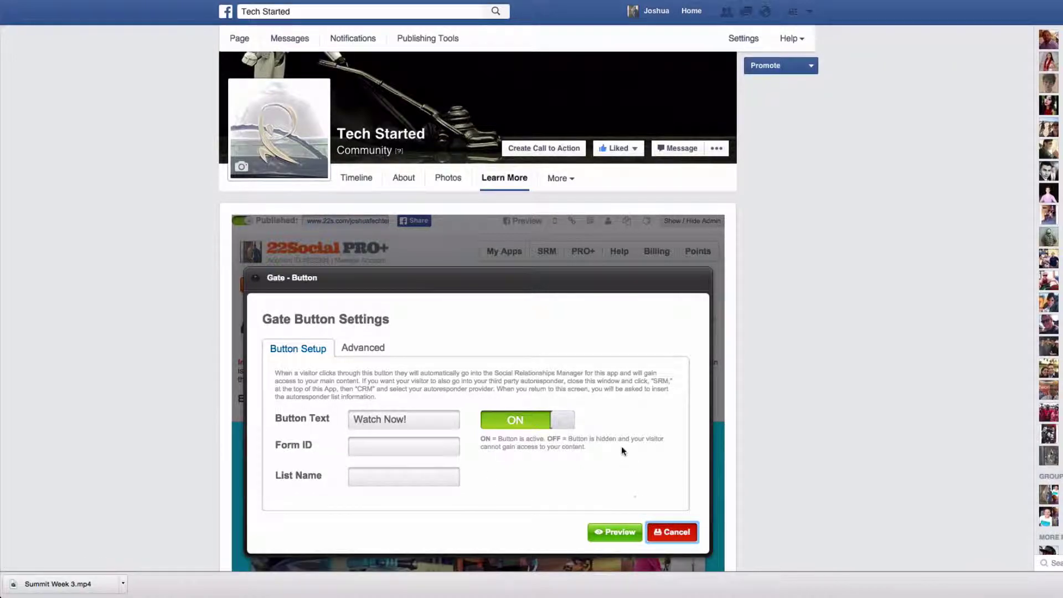
{"action": "left_click", "coordinate": [400, 419]}
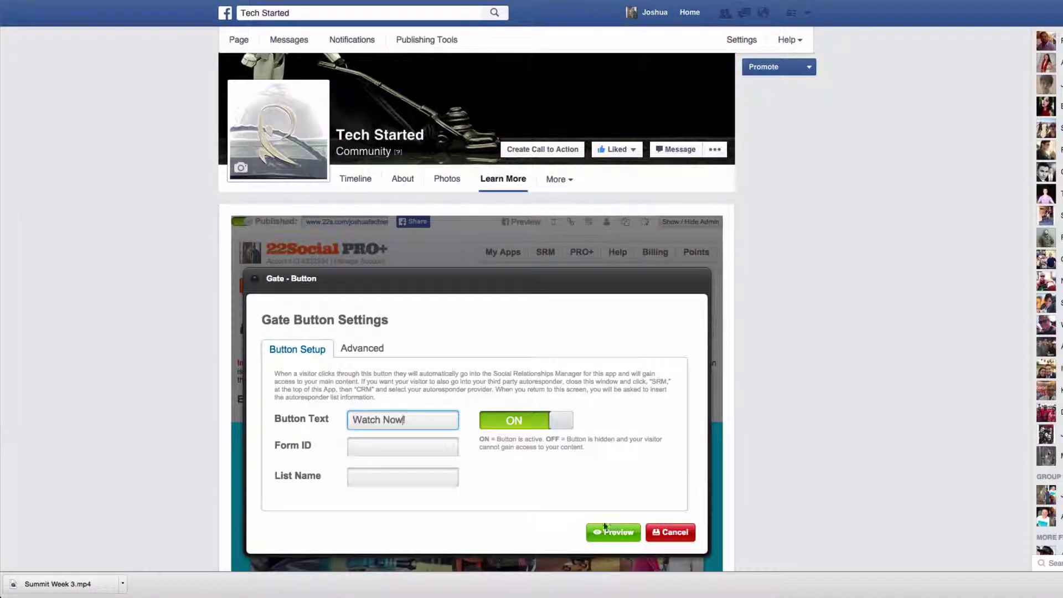
{"action": "left_click", "coordinate": [655, 534]}
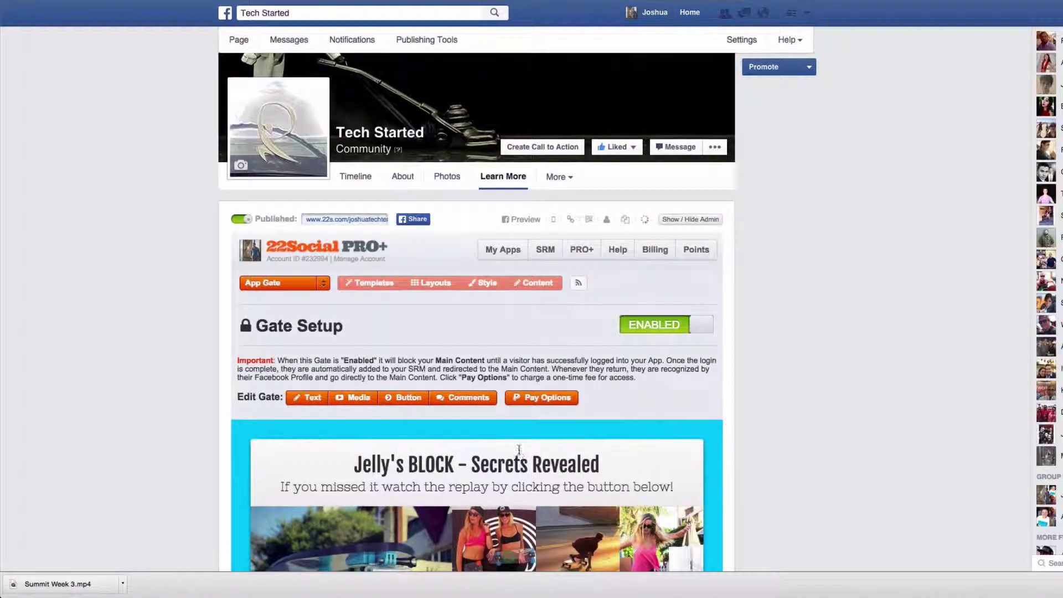
Examine the gate's Media 1 single-image URL setting and select the skateboard collage's direct link on Imgur for reference.
{"action": "scroll", "coordinate": [517, 465], "scroll_direction": "down", "scroll_amount": 4}
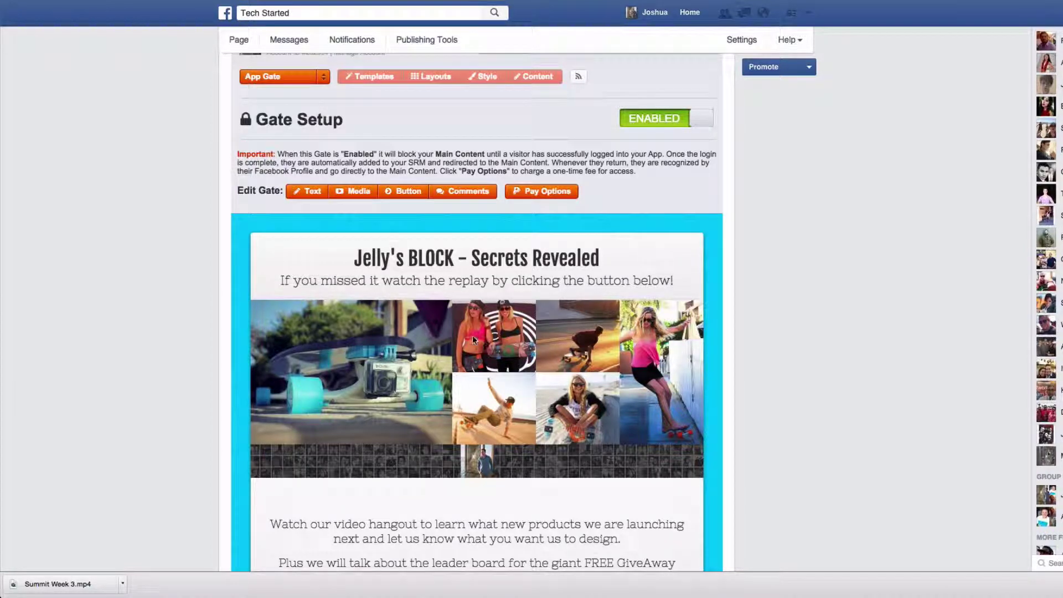
{"action": "left_click", "coordinate": [355, 193]}
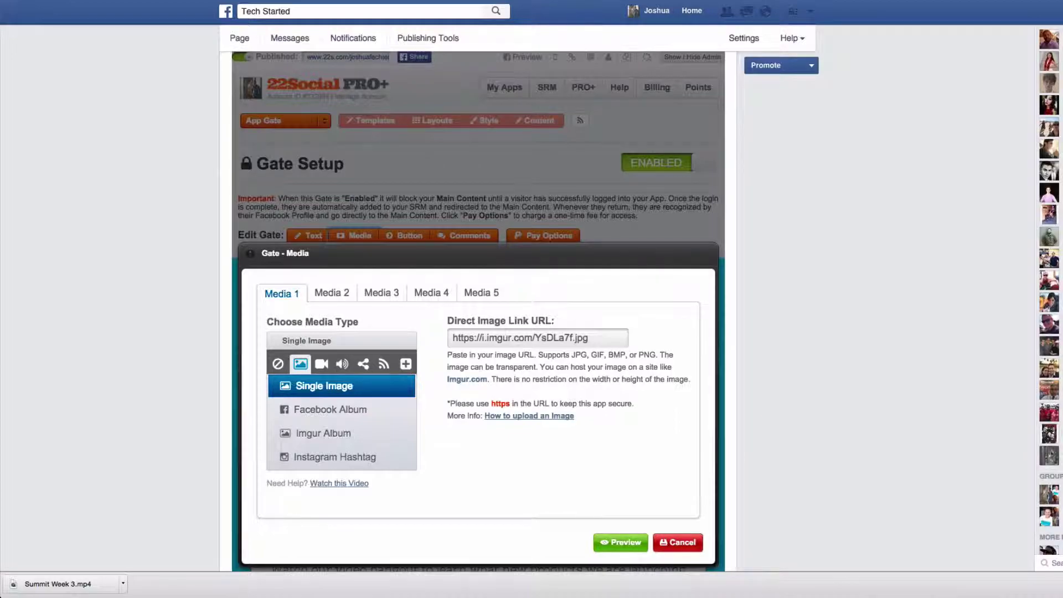
{"action": "key", "text": "ctrl+Tab"}
{"action": "left_click", "coordinate": [751, 186]}
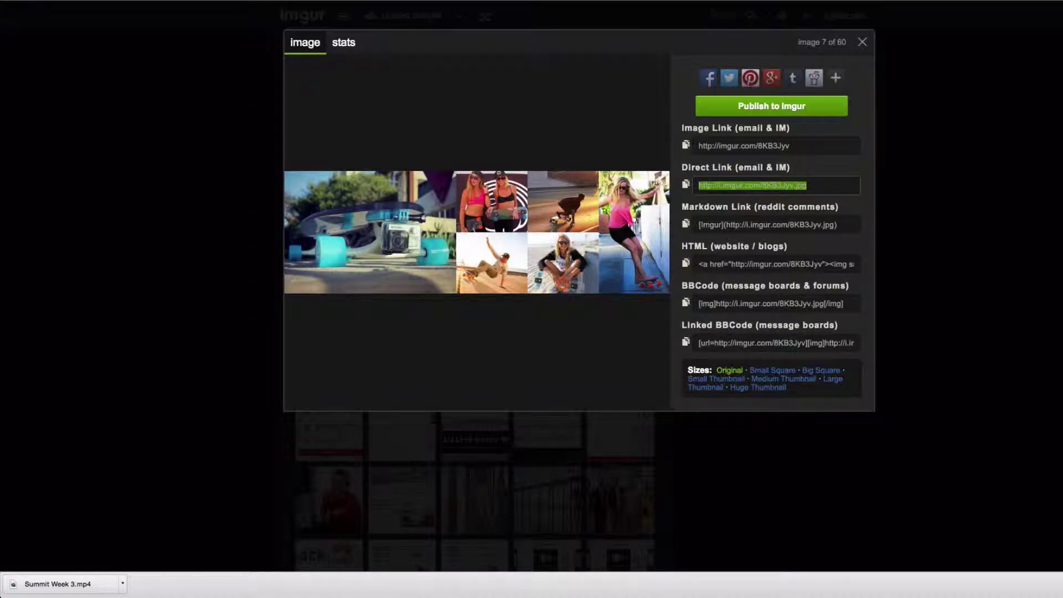
{"action": "key", "text": "ctrl+shift+Tab"}
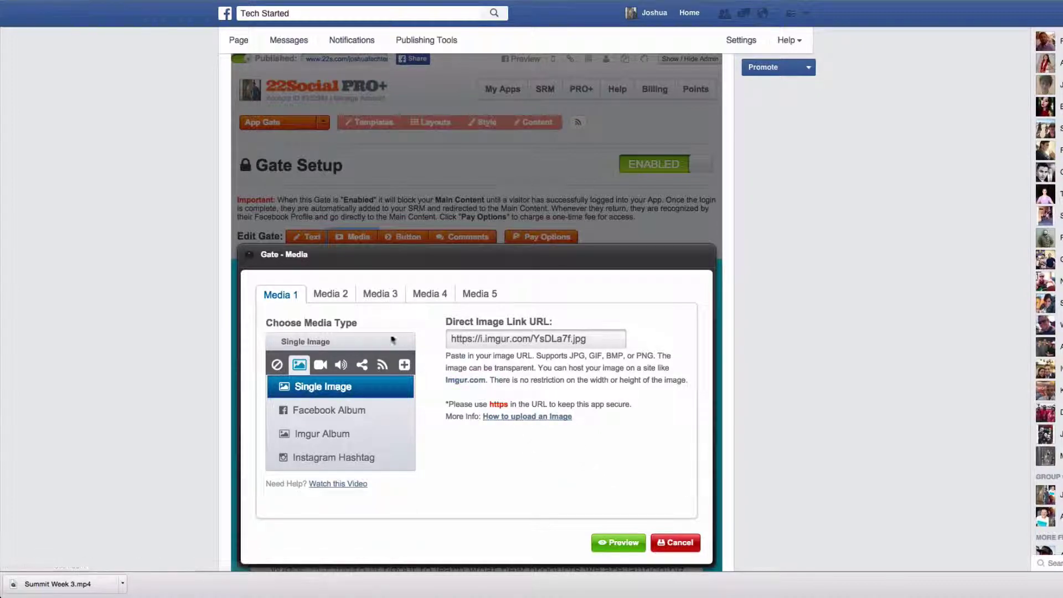
Examine the Media 2 Visitor Faces settings, cancel the gate media dialog and check the gate page down to its button.
{"action": "left_click", "coordinate": [331, 294]}
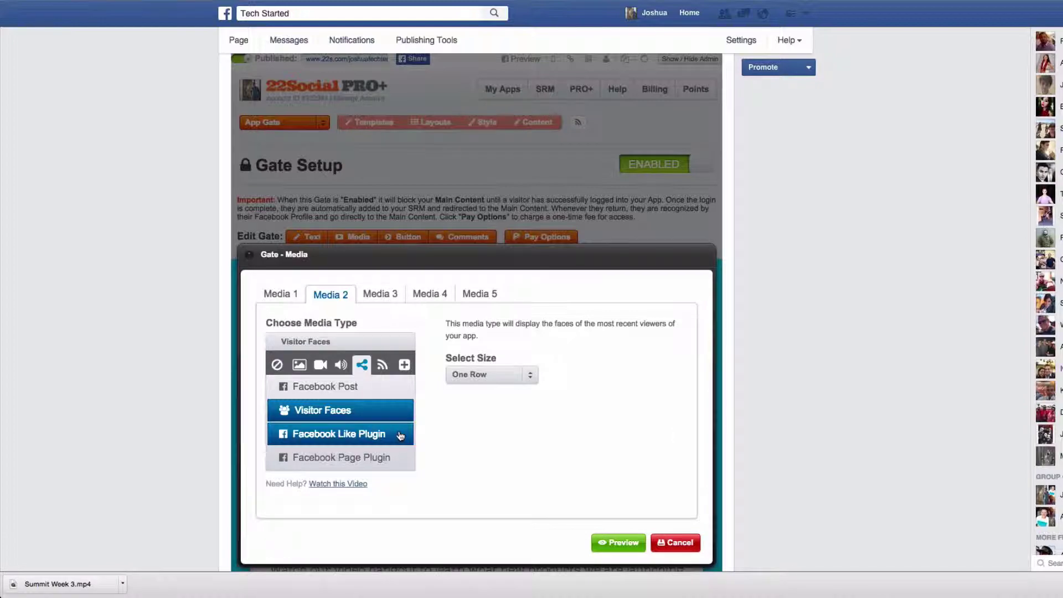
{"action": "left_click", "coordinate": [662, 543]}
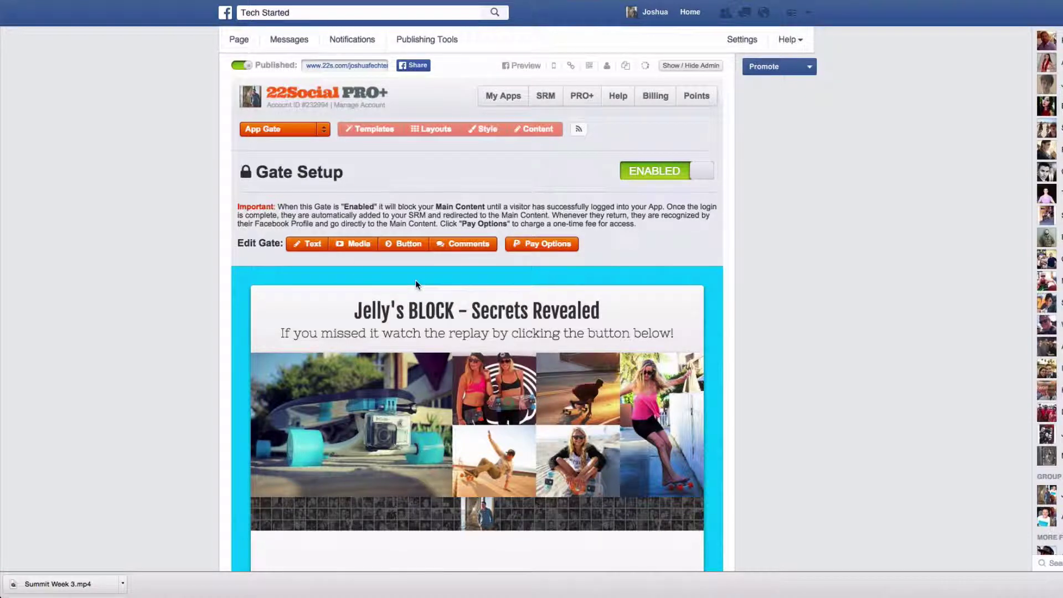
{"action": "scroll", "coordinate": [415, 280], "scroll_direction": "down", "scroll_amount": 1}
{"action": "scroll", "coordinate": [367, 283], "scroll_direction": "down", "scroll_amount": 4}
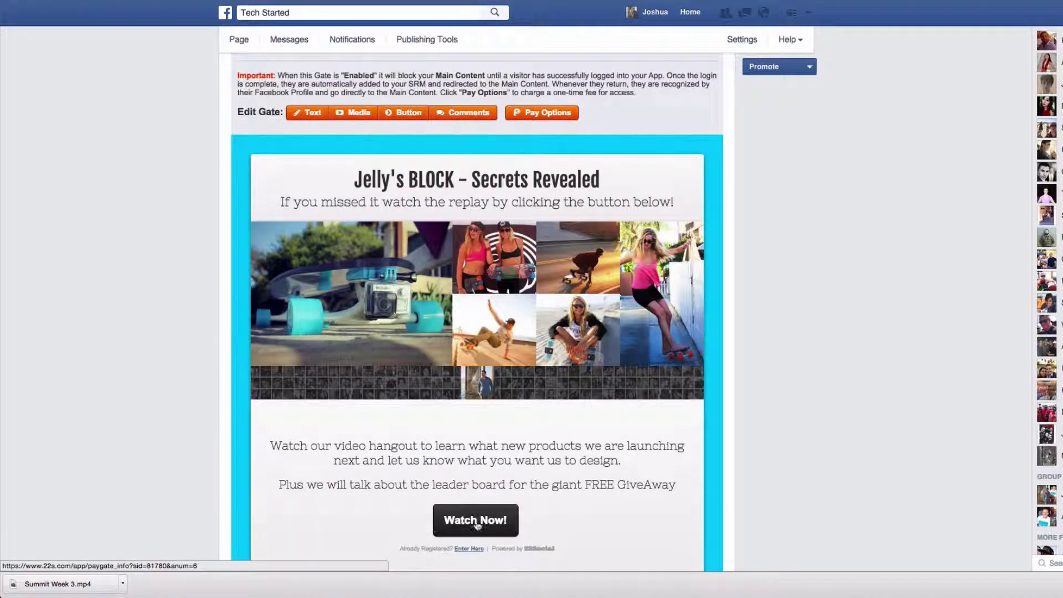
Switch the editor from the App Gate to the Main Content.
{"action": "scroll", "coordinate": [464, 528], "scroll_direction": "up", "scroll_amount": 10}
{"action": "left_click", "coordinate": [307, 369]}
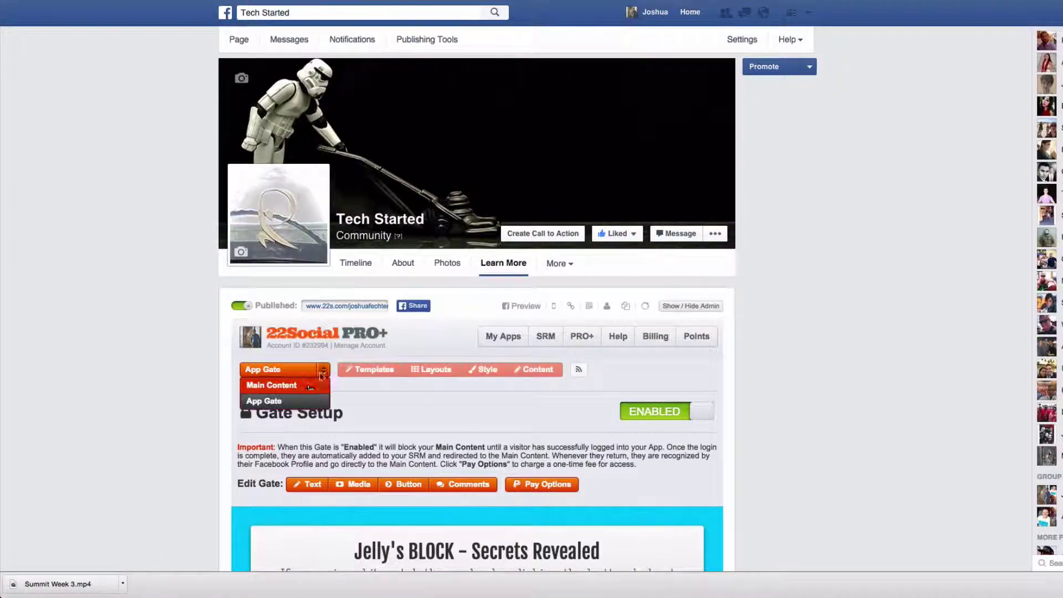
{"action": "left_click", "coordinate": [308, 388]}
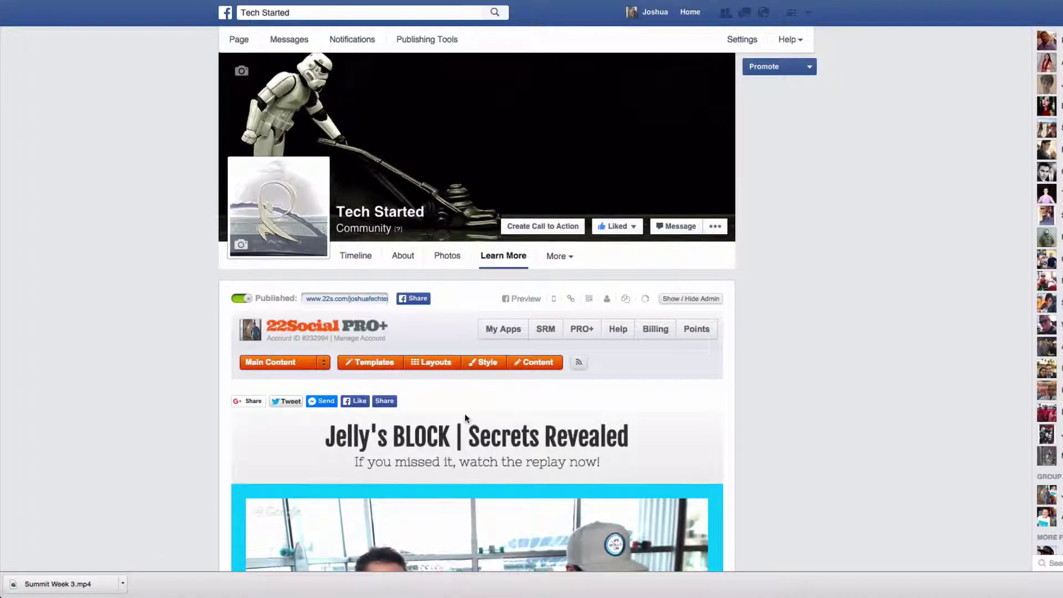
Open the App Style Editor for the main content and examine its background color picker without changing the color.
{"action": "left_click", "coordinate": [482, 362]}
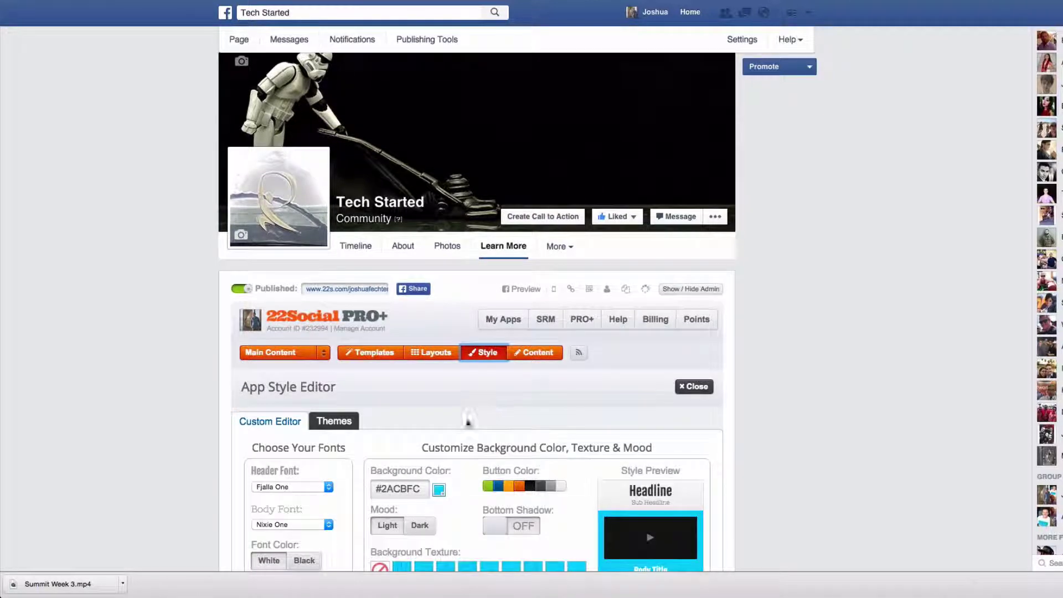
{"action": "scroll", "coordinate": [449, 435], "scroll_direction": "down", "scroll_amount": 4}
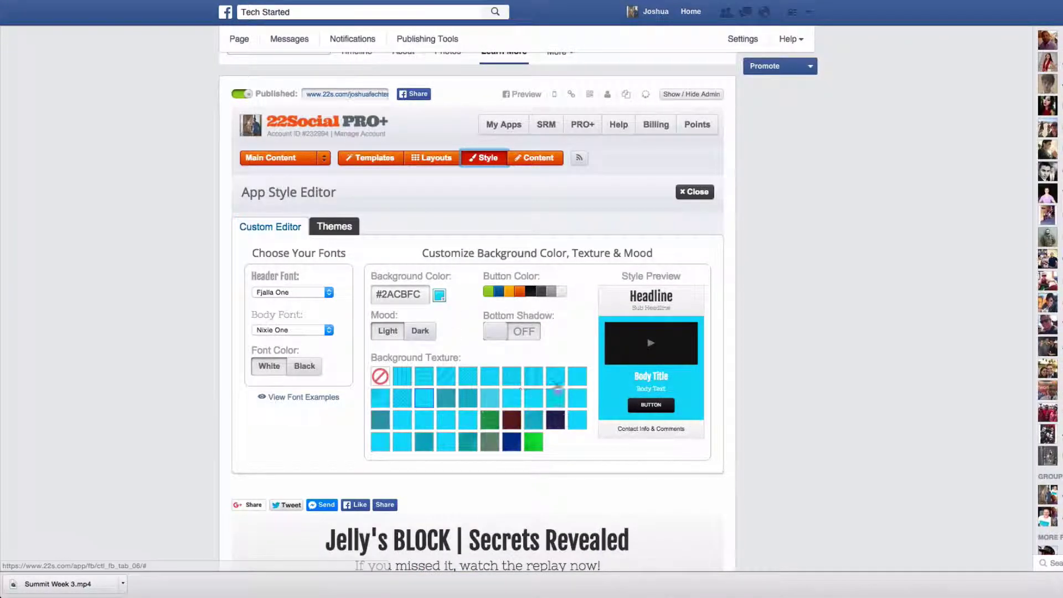
{"action": "left_click", "coordinate": [440, 297]}
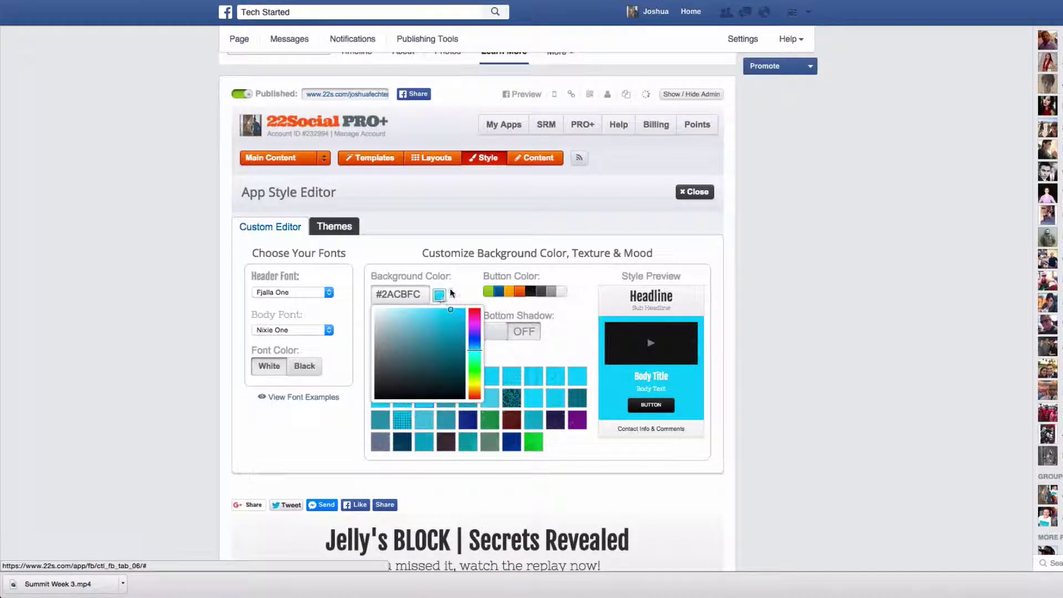
{"action": "left_click", "coordinate": [451, 295]}
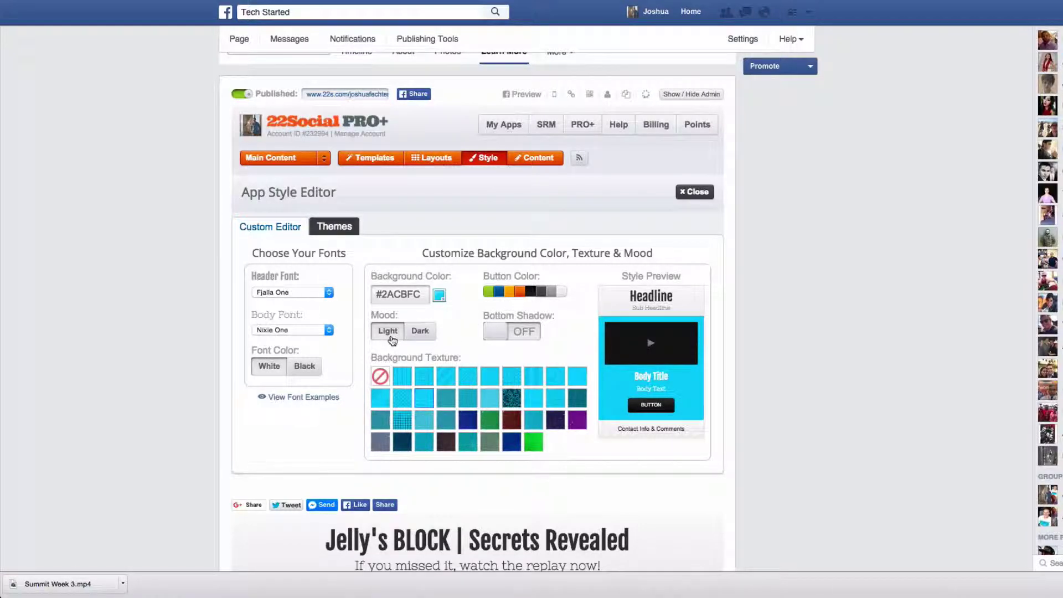
Preview the Dark mood, set it back to Light, and examine the ready-made style themes.
{"action": "left_click", "coordinate": [419, 334]}
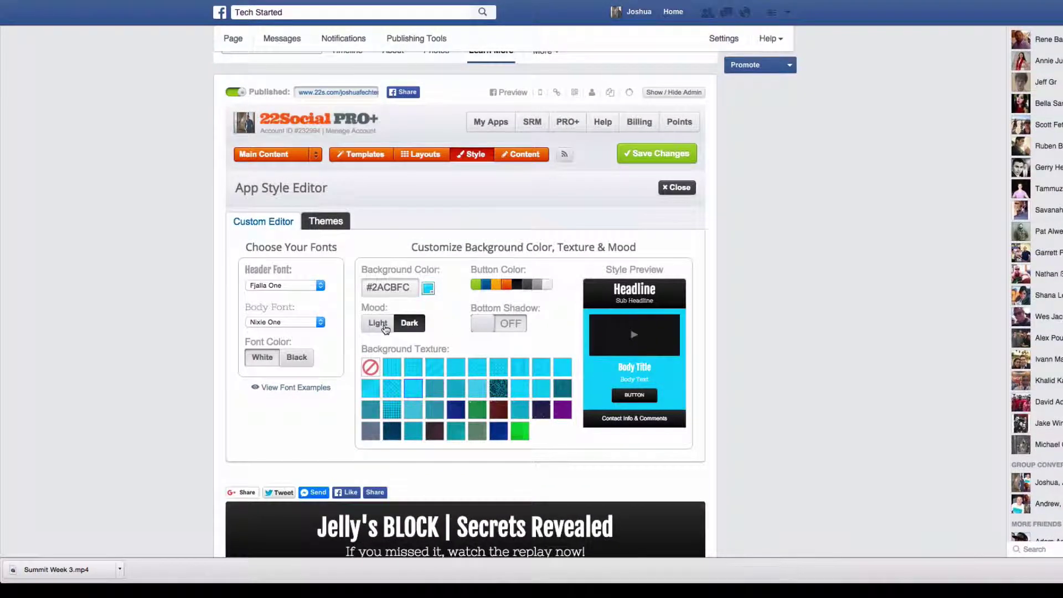
{"action": "left_click", "coordinate": [385, 329]}
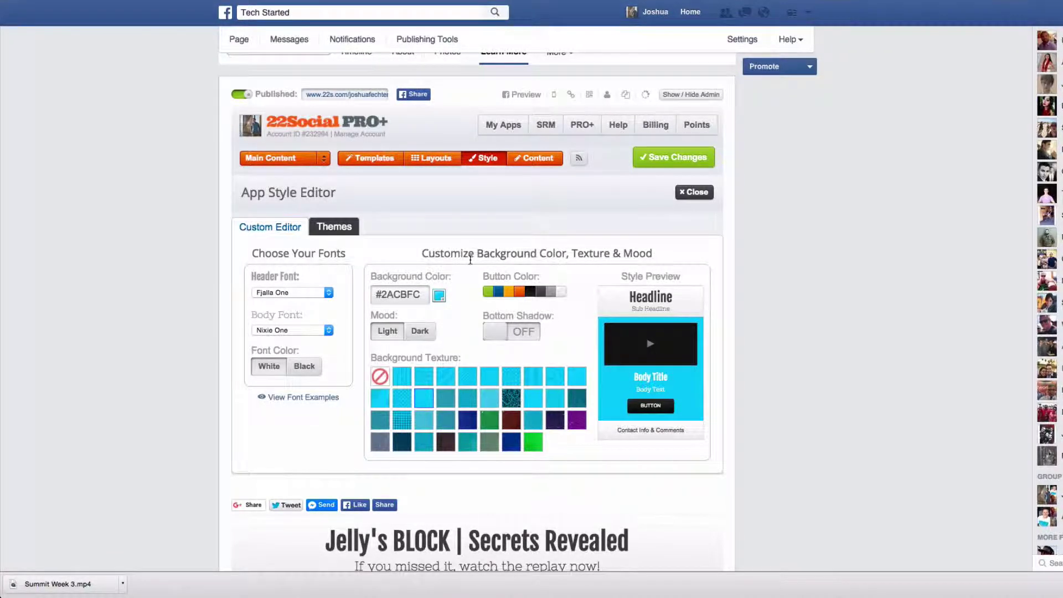
{"action": "left_click", "coordinate": [356, 228]}
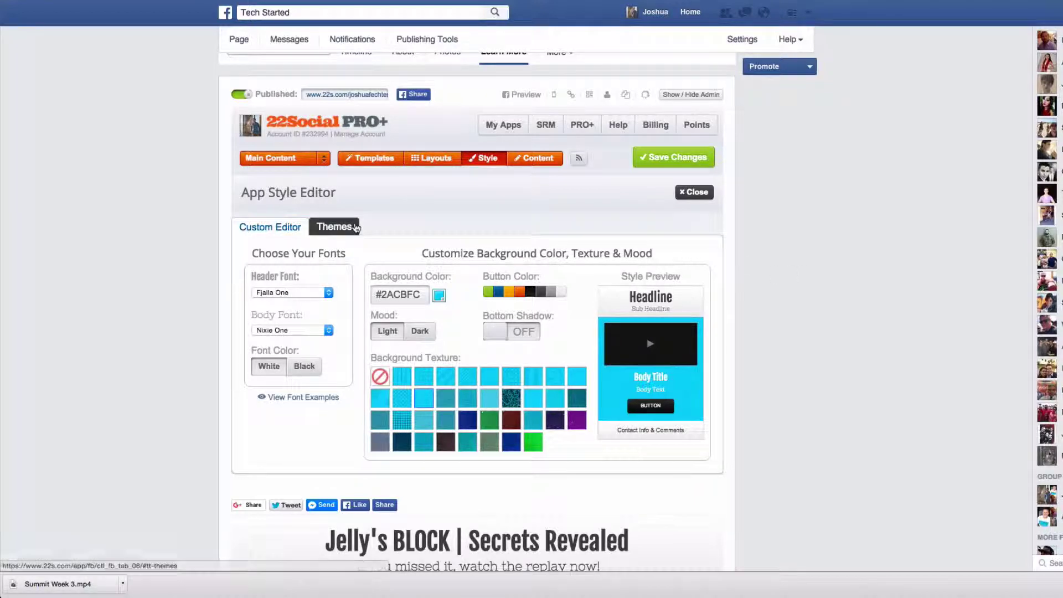
{"action": "scroll", "coordinate": [327, 303], "scroll_direction": "down", "scroll_amount": 2}
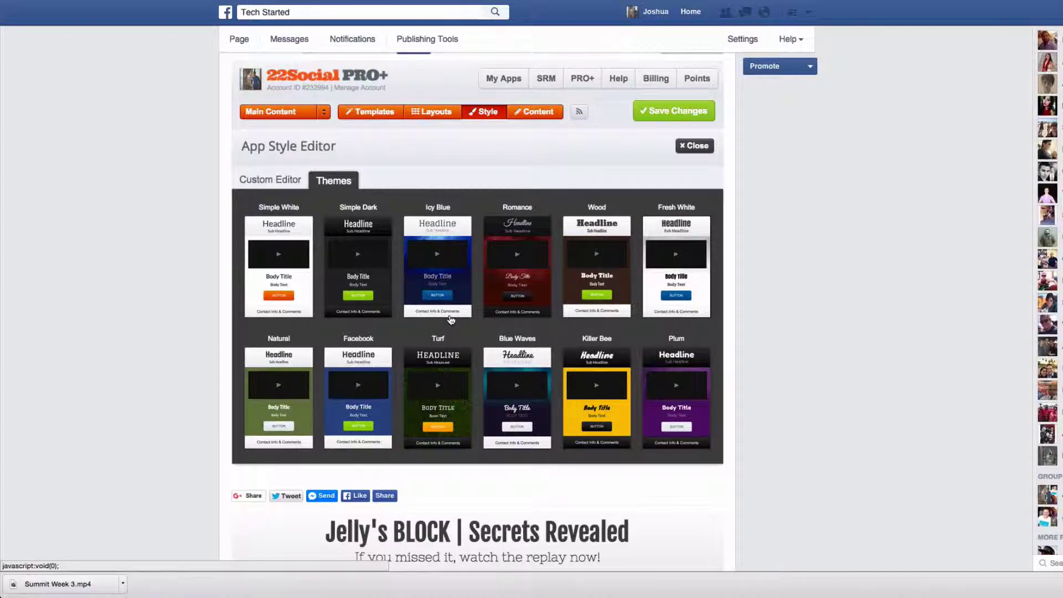
Examine the first two slides of available page layouts and close the Layout Selector without choosing one.
{"action": "left_click", "coordinate": [435, 111]}
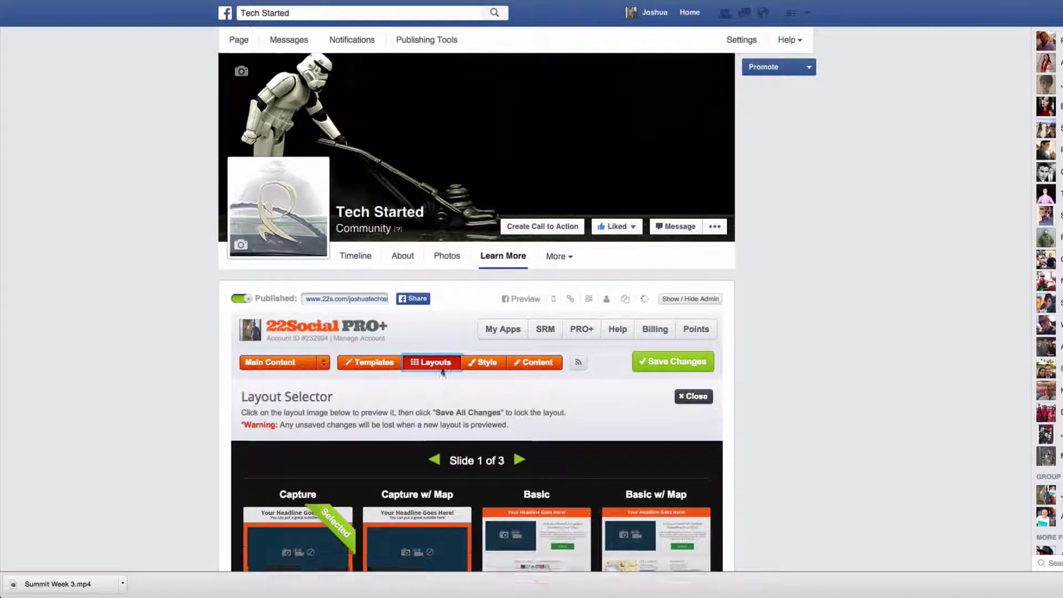
{"action": "scroll", "coordinate": [464, 333], "scroll_direction": "down", "scroll_amount": 3}
{"action": "scroll", "coordinate": [501, 330], "scroll_direction": "down", "scroll_amount": 2}
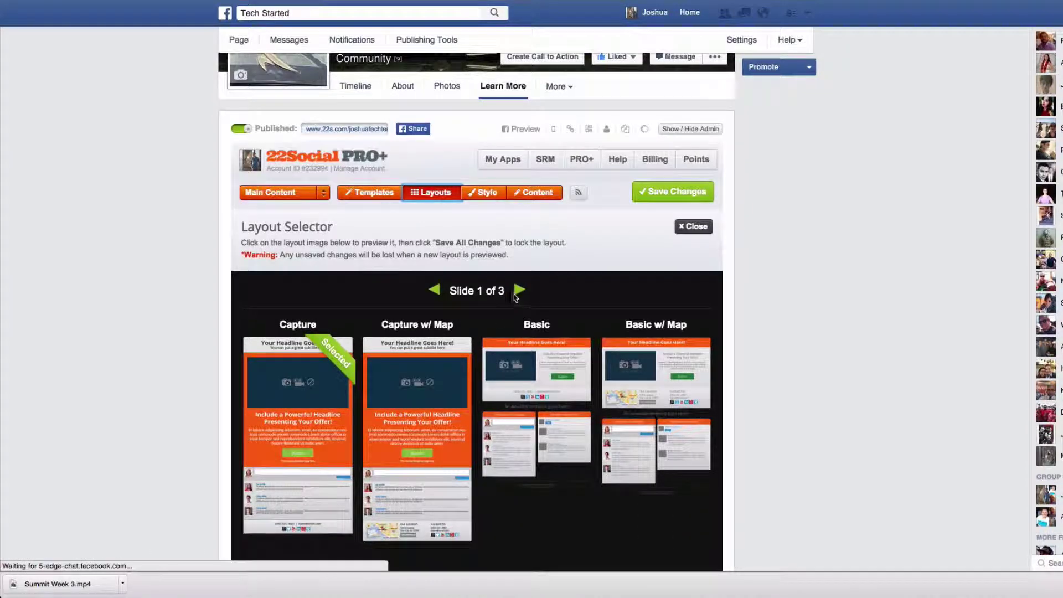
{"action": "scroll", "coordinate": [519, 286], "scroll_direction": "down", "scroll_amount": 1}
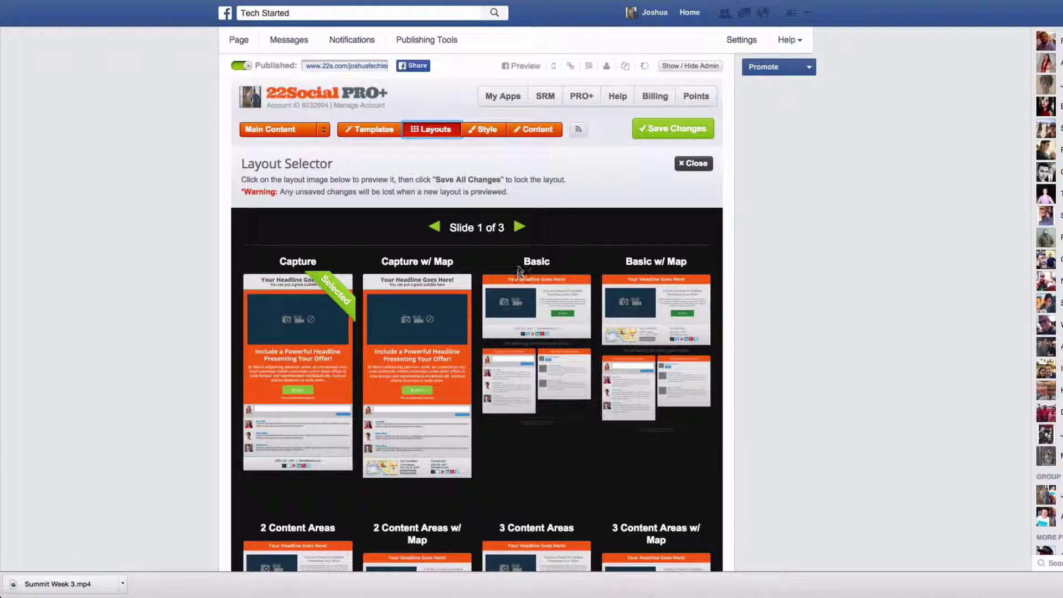
{"action": "left_click", "coordinate": [521, 228]}
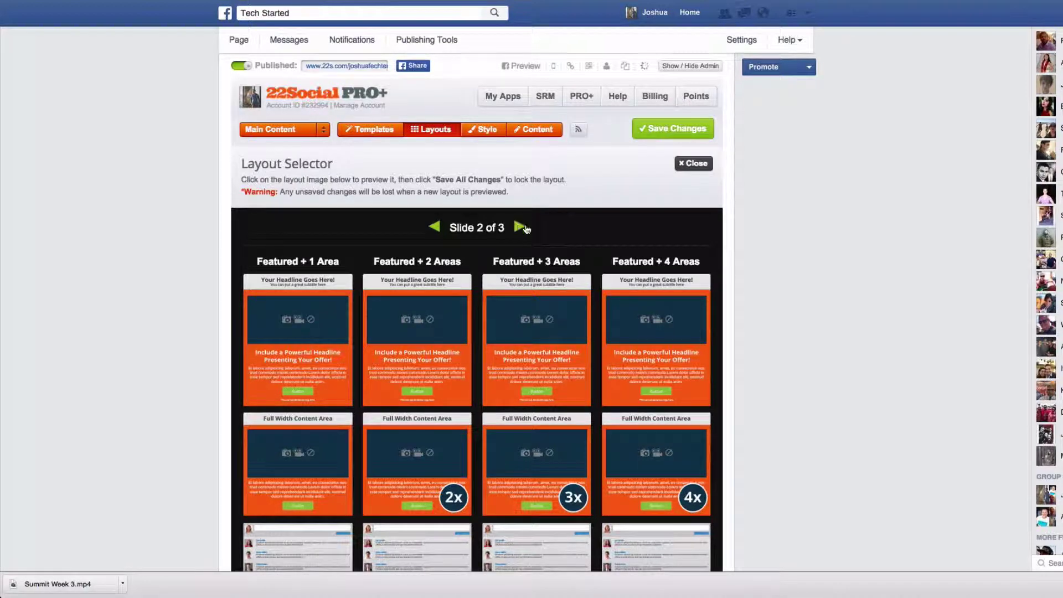
{"action": "left_click", "coordinate": [693, 163]}
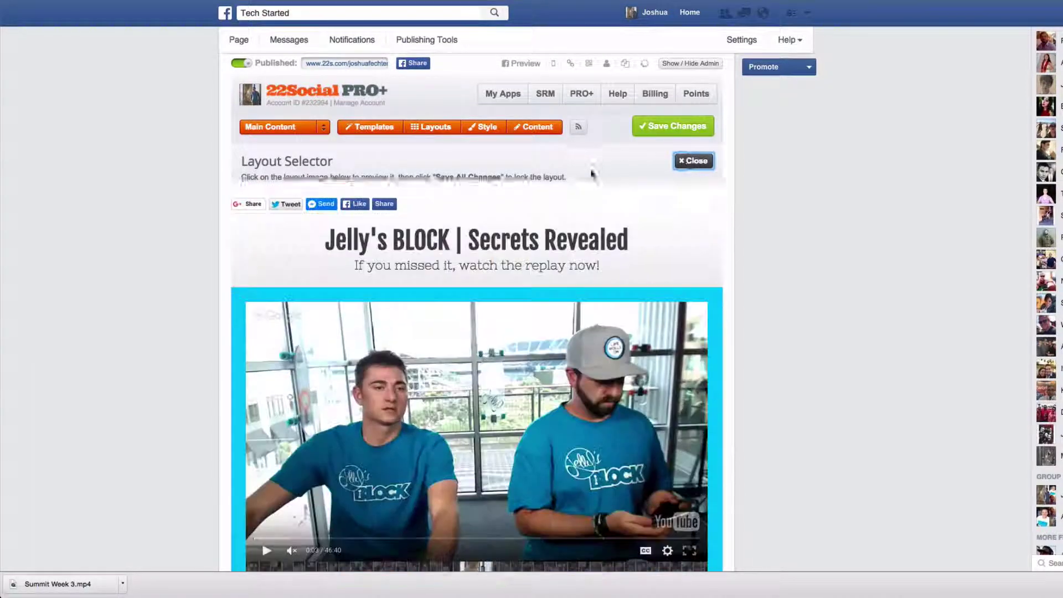
Review the main content from its video down to the giveaway and INDIEGOGO buttons and the comment area.
{"action": "scroll", "coordinate": [598, 188], "scroll_direction": "down", "scroll_amount": 5}
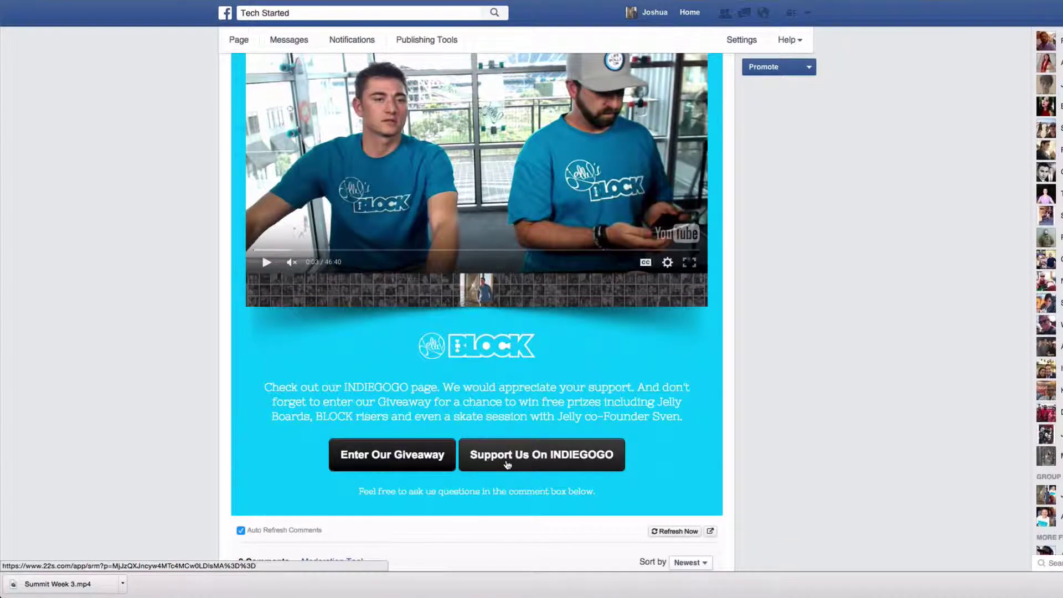
{"action": "scroll", "coordinate": [505, 461], "scroll_direction": "down", "scroll_amount": 1}
{"action": "scroll", "coordinate": [443, 459], "scroll_direction": "down", "scroll_amount": 2}
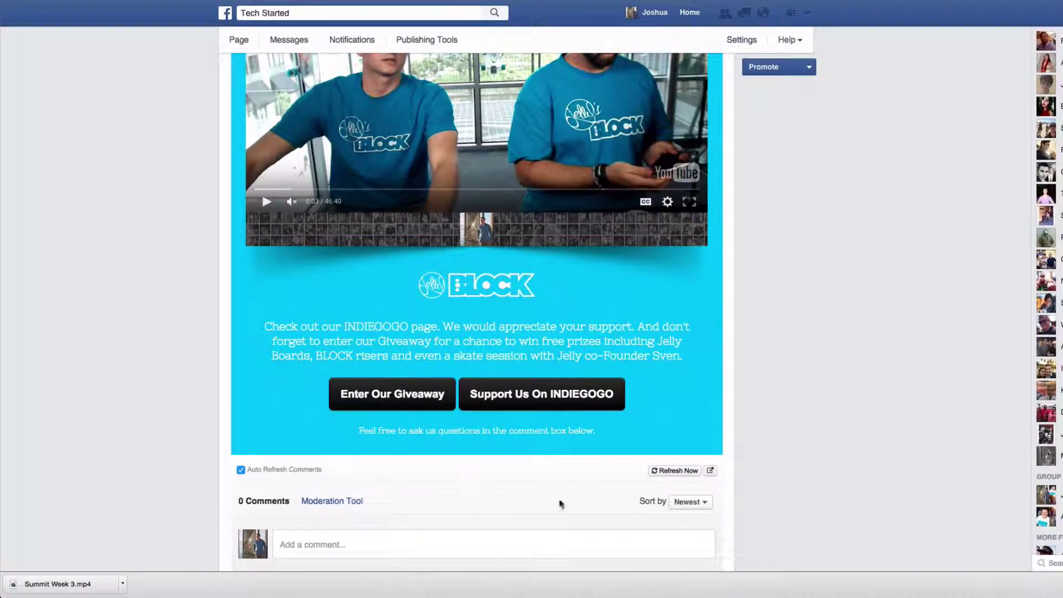
{"action": "scroll", "coordinate": [641, 427], "scroll_direction": "up", "scroll_amount": 3}
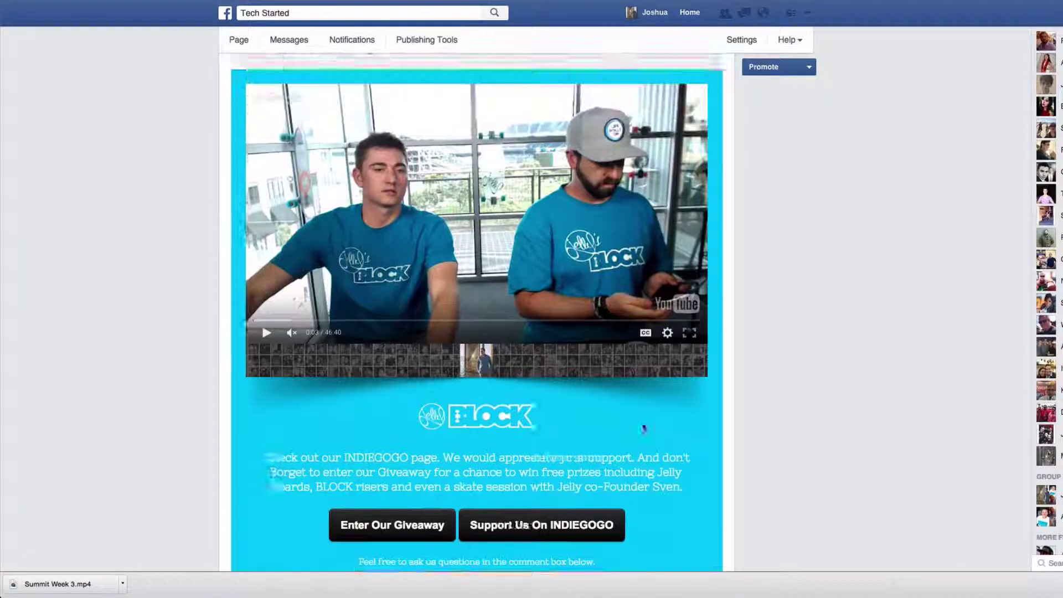
{"action": "scroll", "coordinate": [650, 424], "scroll_direction": "up", "scroll_amount": 5}
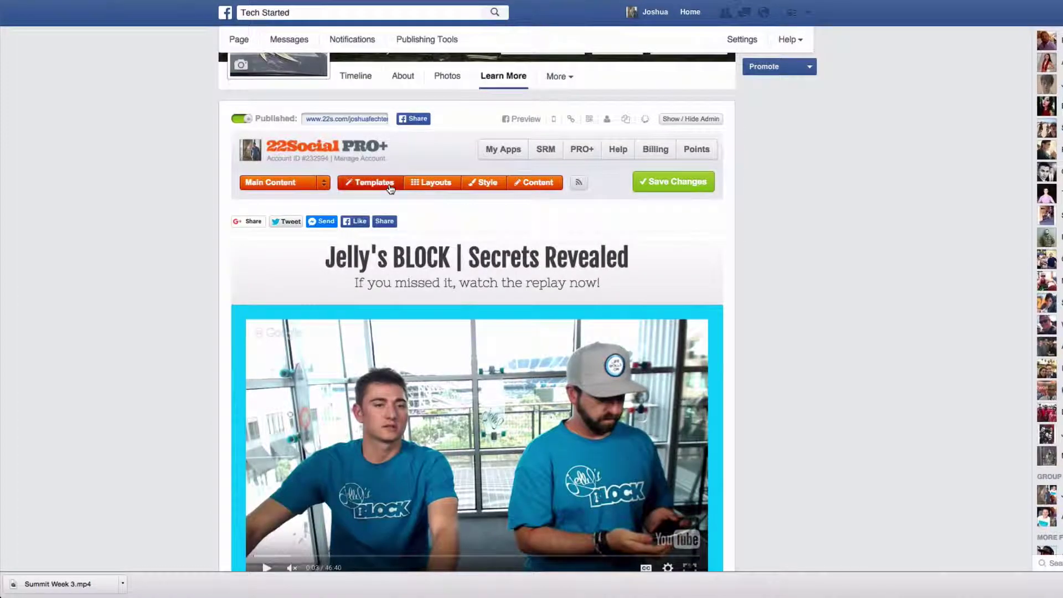
Examine the four pre-made Hangouts templates and close the template chooser without loading one.
{"action": "left_click", "coordinate": [390, 184]}
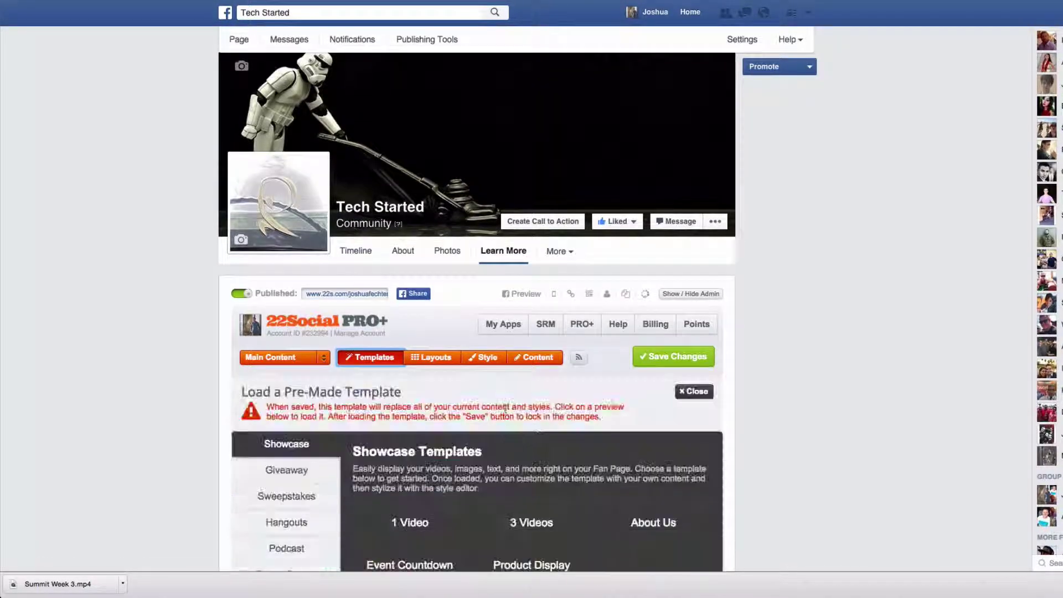
{"action": "scroll", "coordinate": [504, 410], "scroll_direction": "down", "scroll_amount": 2}
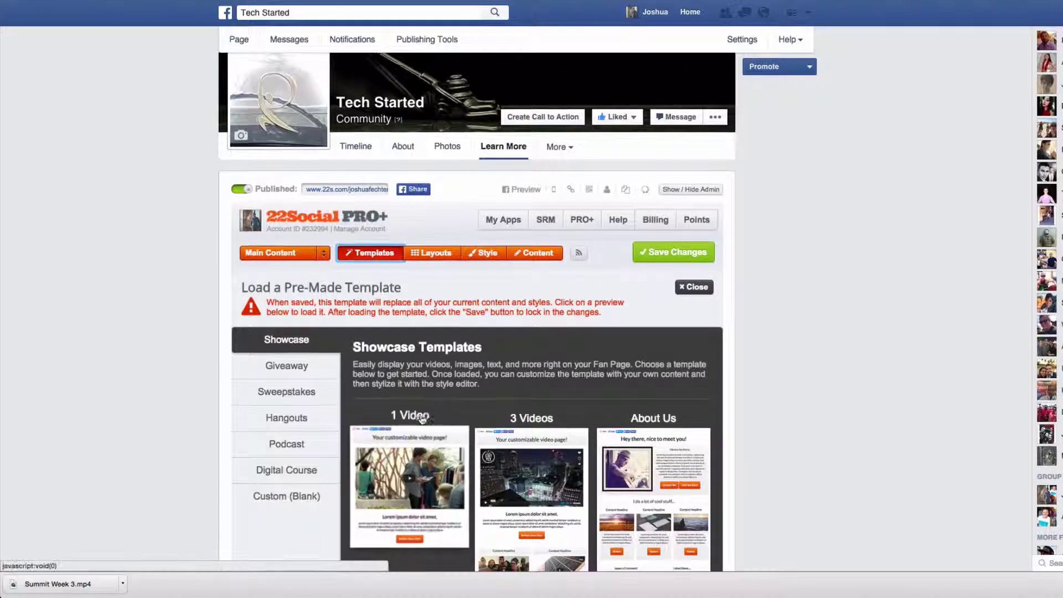
{"action": "left_click", "coordinate": [307, 420]}
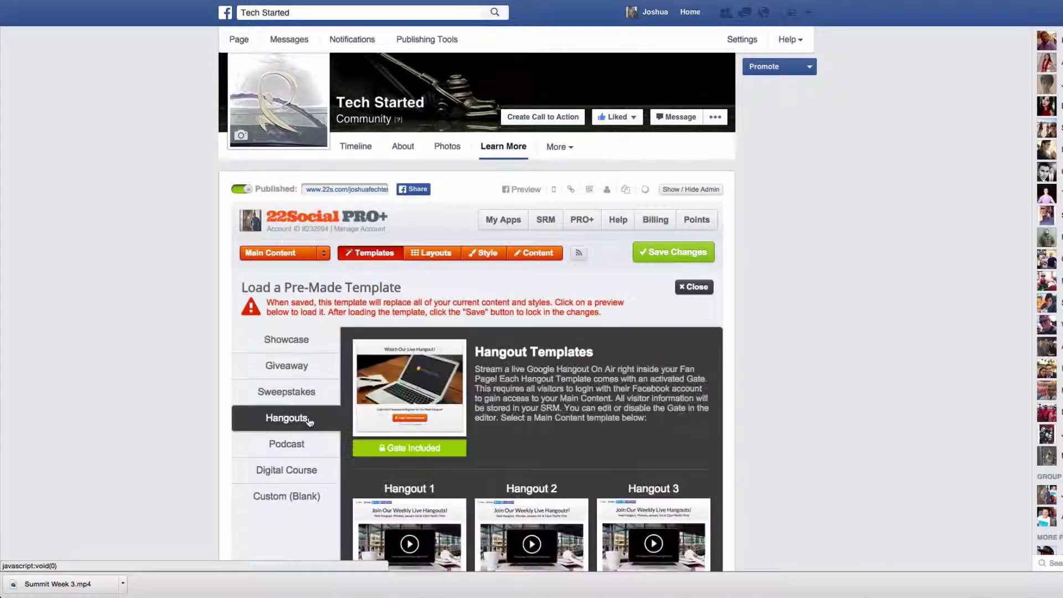
{"action": "scroll", "coordinate": [312, 408], "scroll_direction": "down", "scroll_amount": 4}
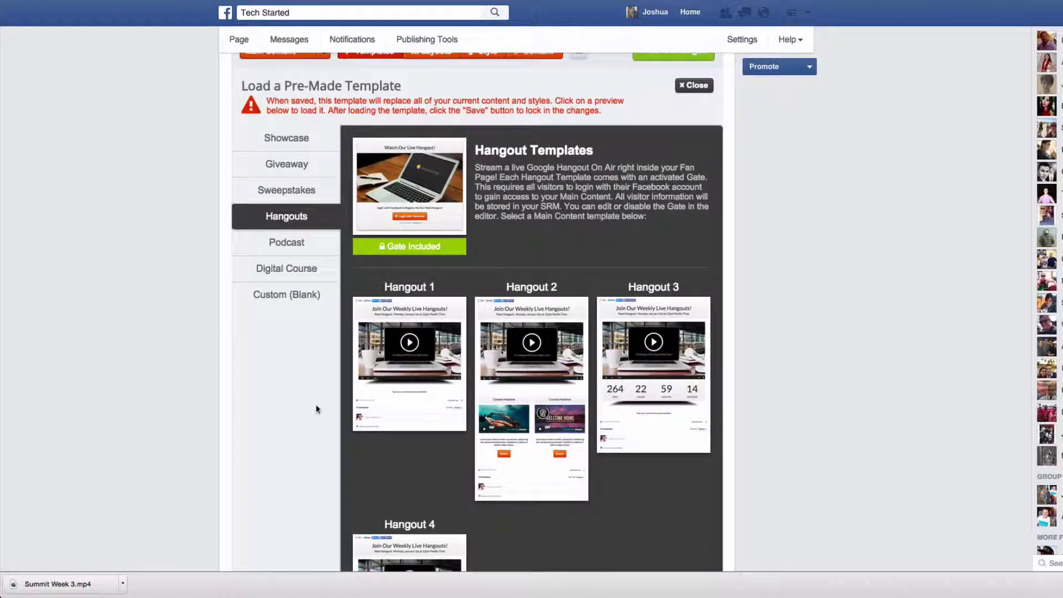
{"action": "scroll", "coordinate": [381, 489], "scroll_direction": "down", "scroll_amount": 1}
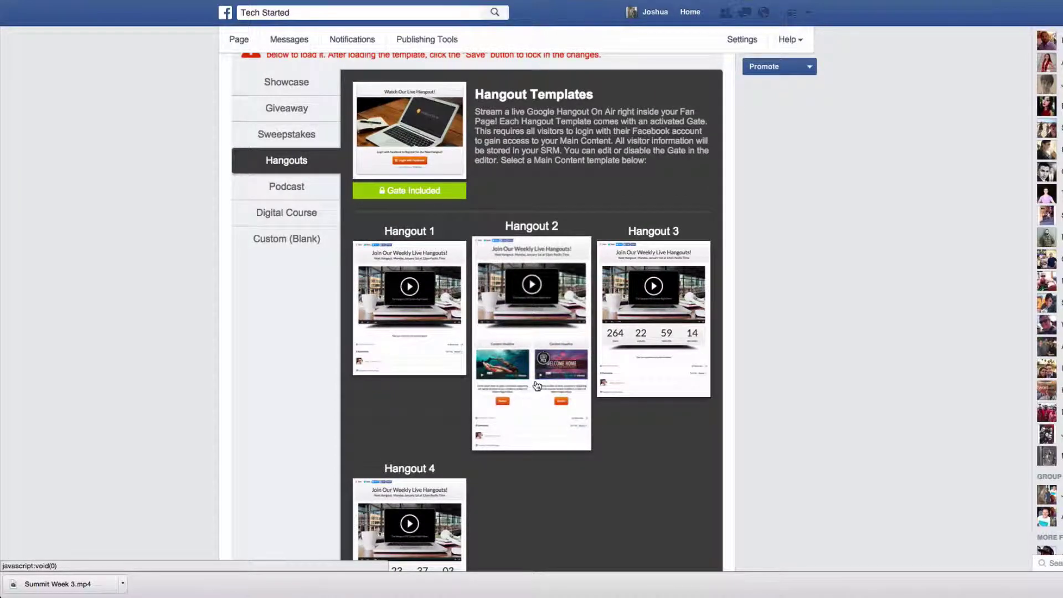
{"action": "scroll", "coordinate": [517, 382], "scroll_direction": "down", "scroll_amount": 1}
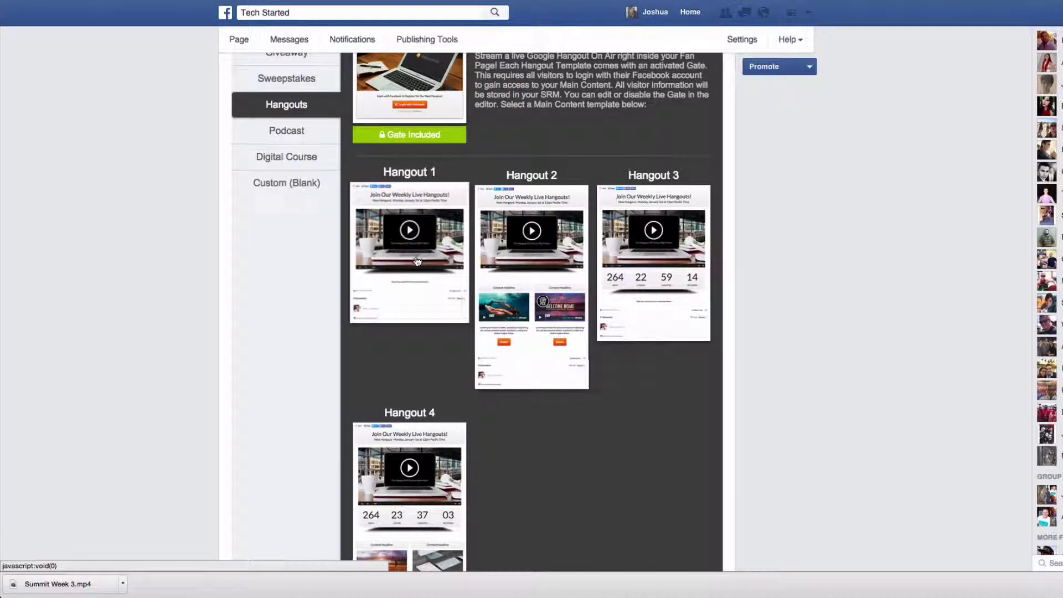
{"action": "scroll", "coordinate": [417, 261], "scroll_direction": "down", "scroll_amount": 1}
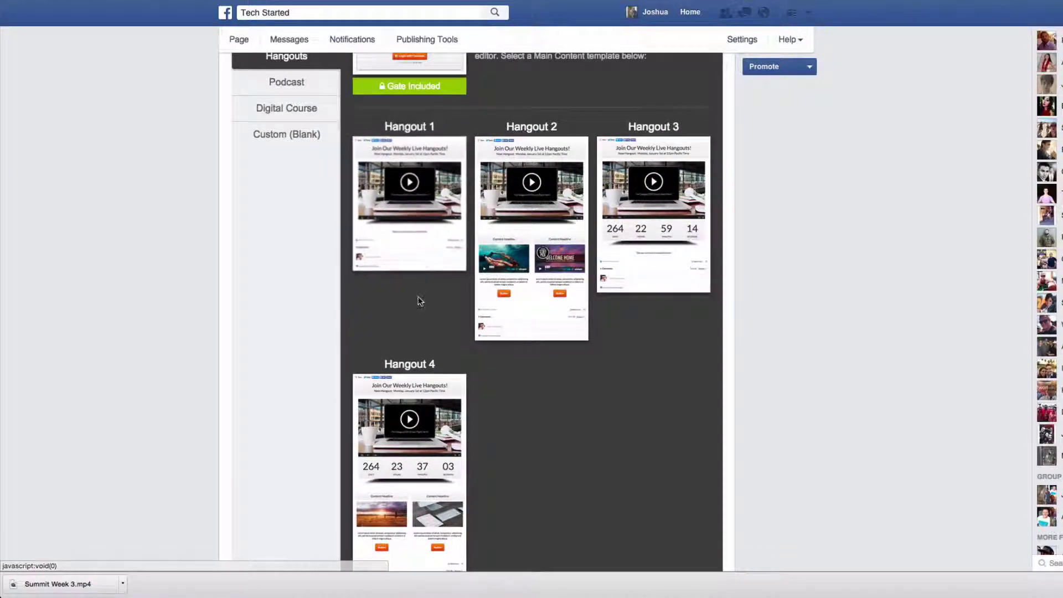
{"action": "scroll", "coordinate": [417, 298], "scroll_direction": "down", "scroll_amount": 1}
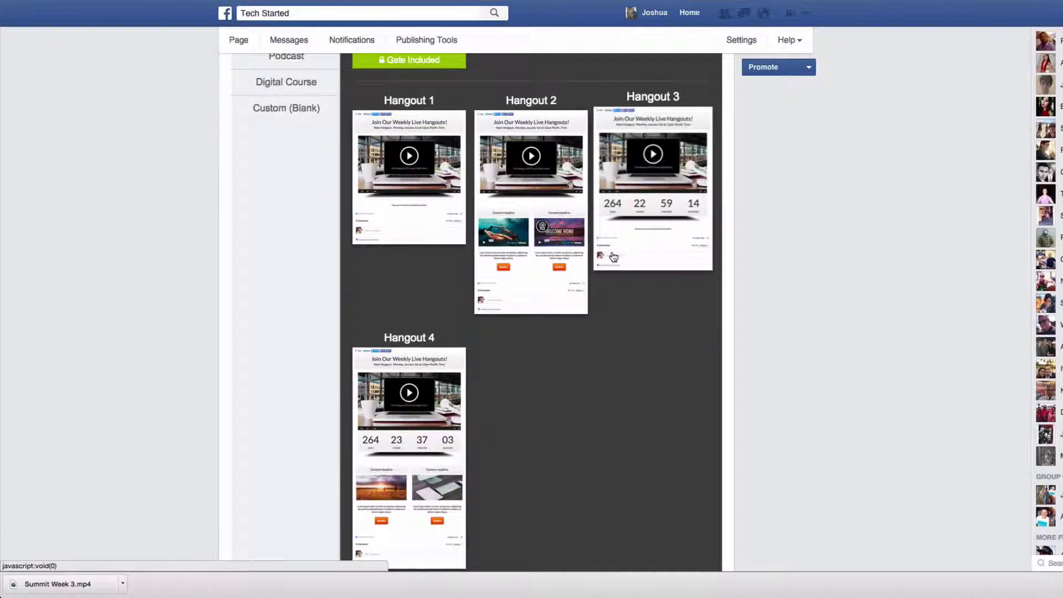
{"action": "scroll", "coordinate": [607, 270], "scroll_direction": "up", "scroll_amount": 5}
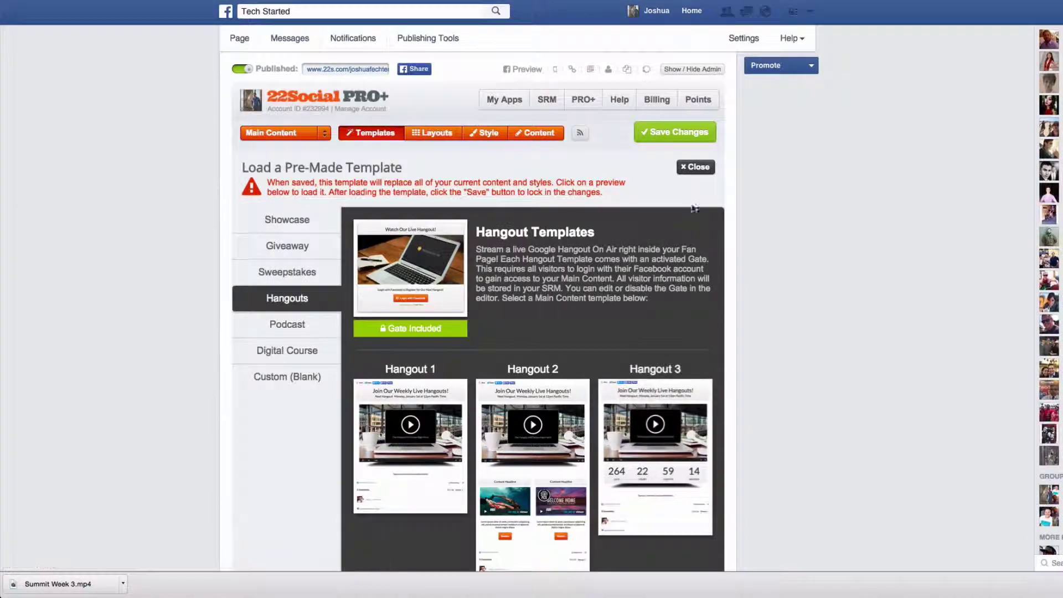
{"action": "left_click", "coordinate": [679, 171]}
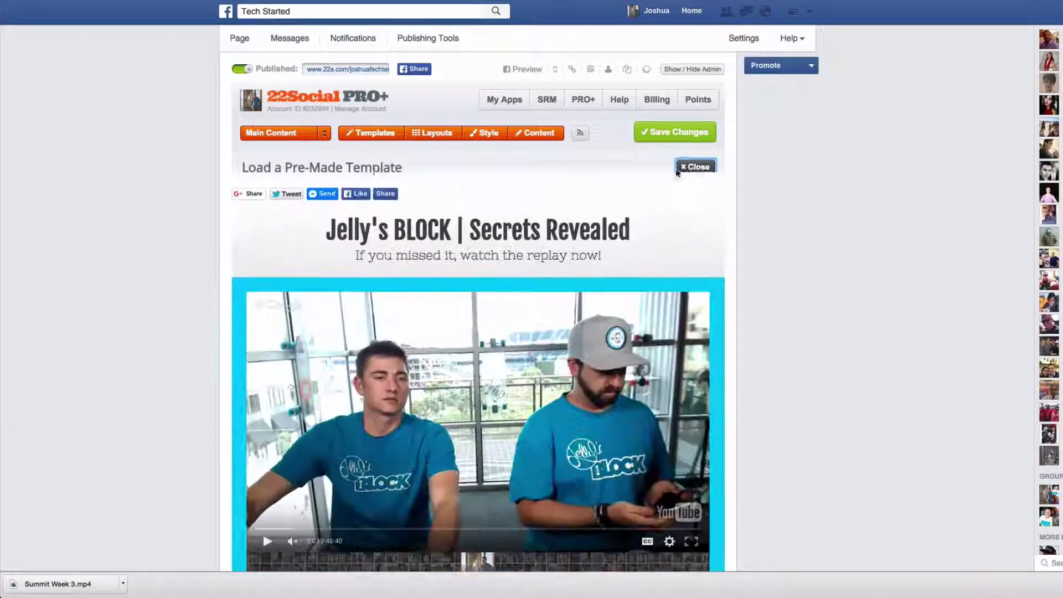
Examine the main content's replay video, supporting text and two call-to-action buttons once more.
{"action": "scroll", "coordinate": [645, 177], "scroll_direction": "down", "scroll_amount": 1}
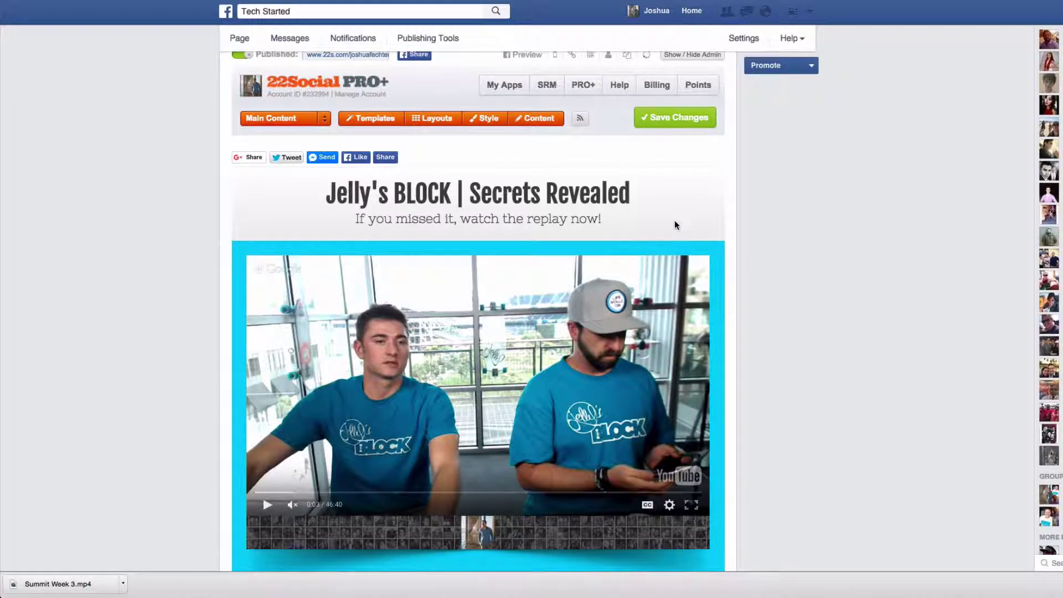
{"action": "scroll", "coordinate": [678, 217], "scroll_direction": "down", "scroll_amount": 1}
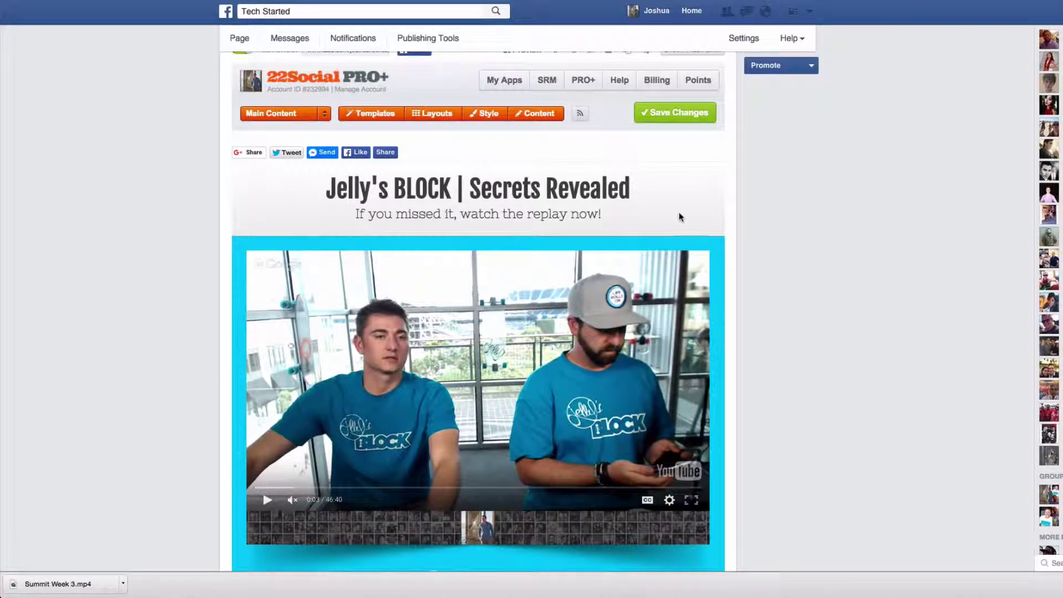
{"action": "scroll", "coordinate": [680, 216], "scroll_direction": "down", "scroll_amount": 5}
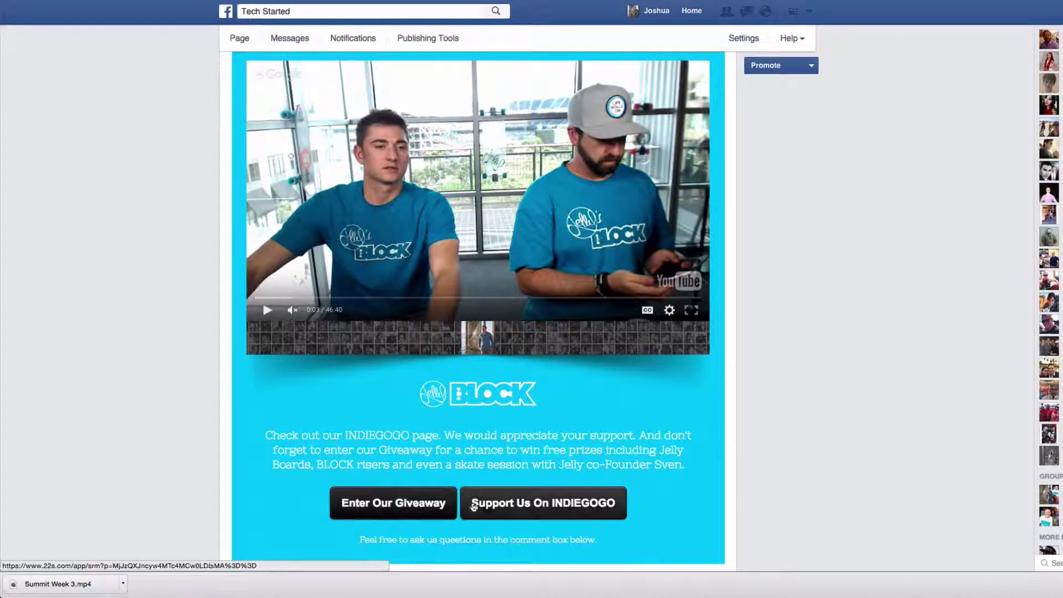
{"action": "scroll", "coordinate": [465, 421], "scroll_direction": "down", "scroll_amount": 1}
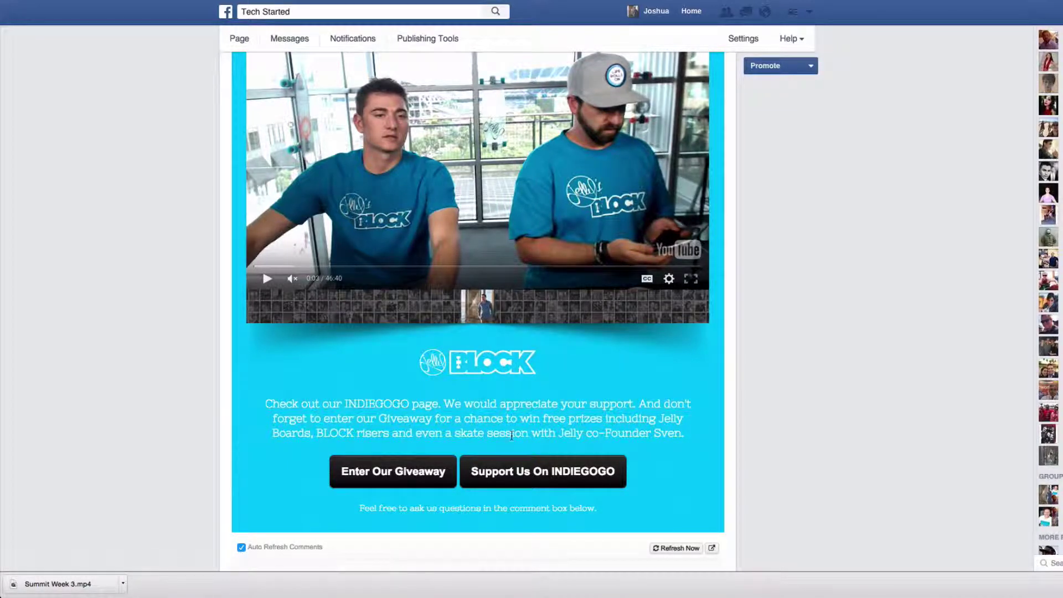
{"action": "scroll", "coordinate": [512, 436], "scroll_direction": "up", "scroll_amount": 1}
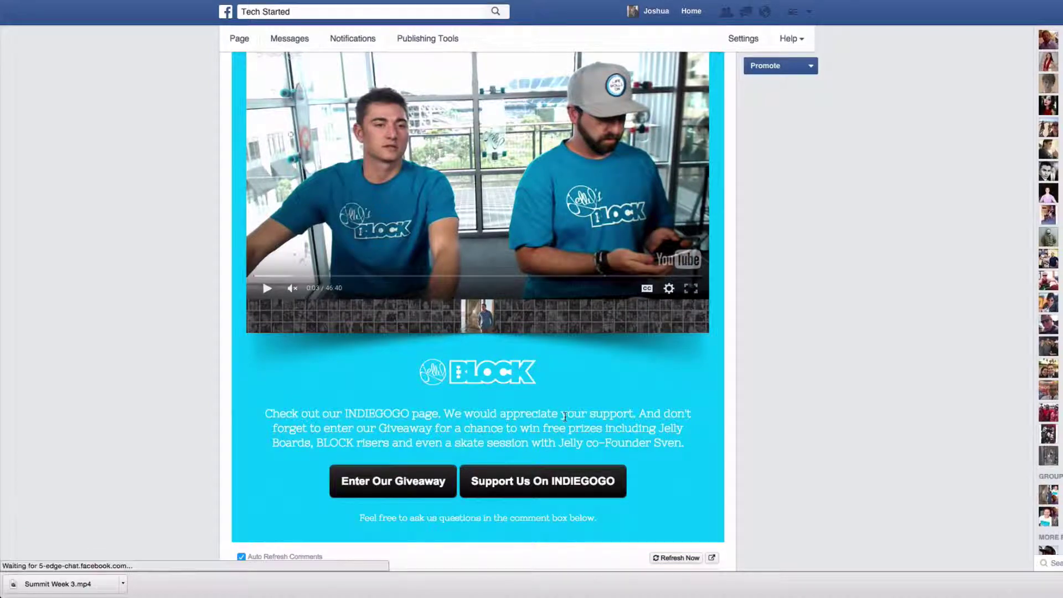
{"action": "scroll", "coordinate": [630, 372], "scroll_direction": "up", "scroll_amount": 2}
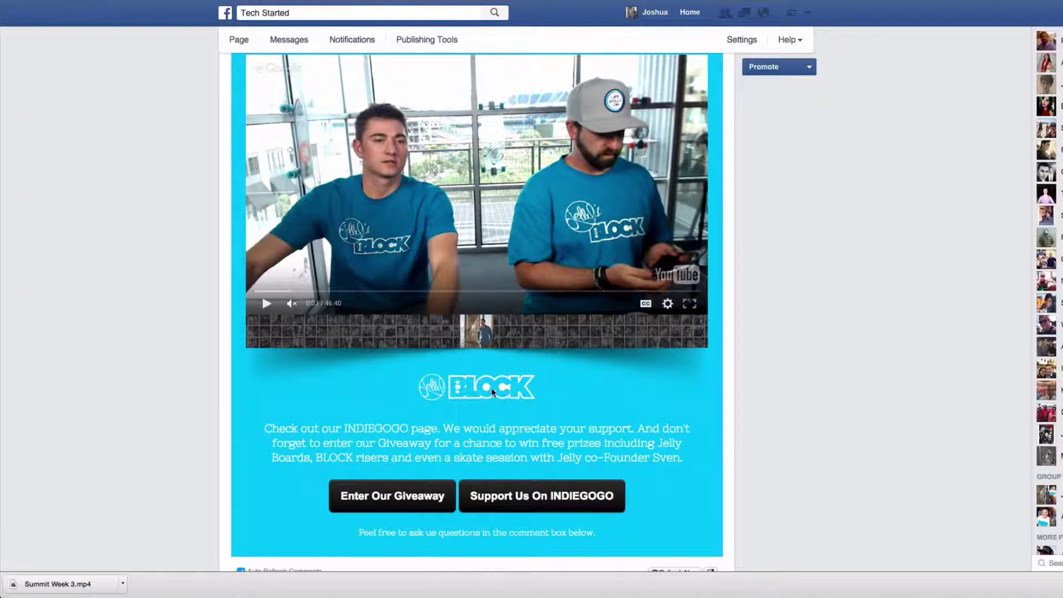
Turn on content editing for the main content and bring up the Featured Area's editing controls.
{"action": "scroll", "coordinate": [553, 415], "scroll_direction": "up", "scroll_amount": 2}
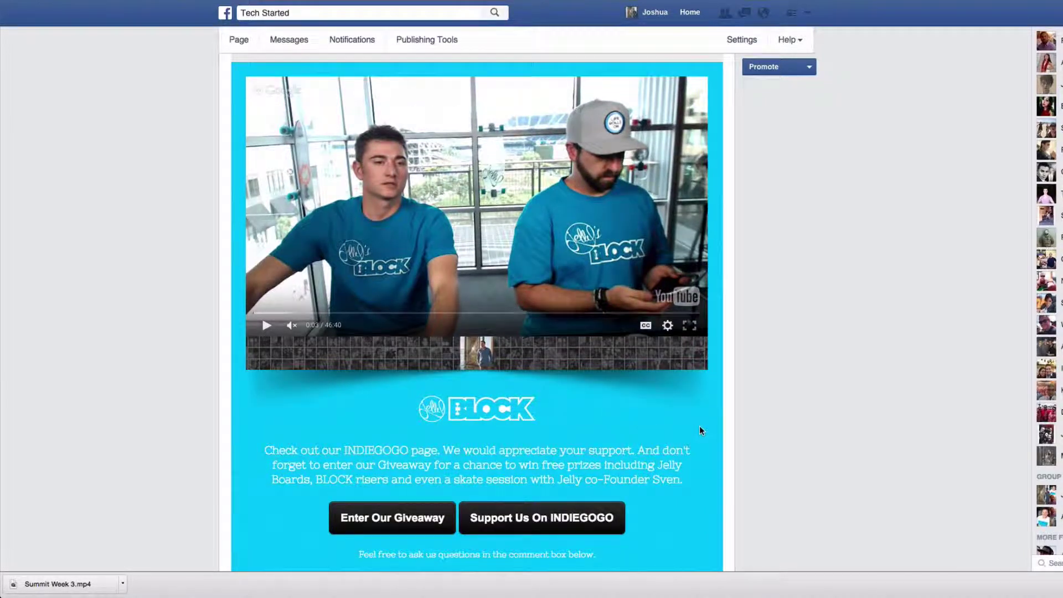
{"action": "scroll", "coordinate": [705, 432], "scroll_direction": "up", "scroll_amount": 5}
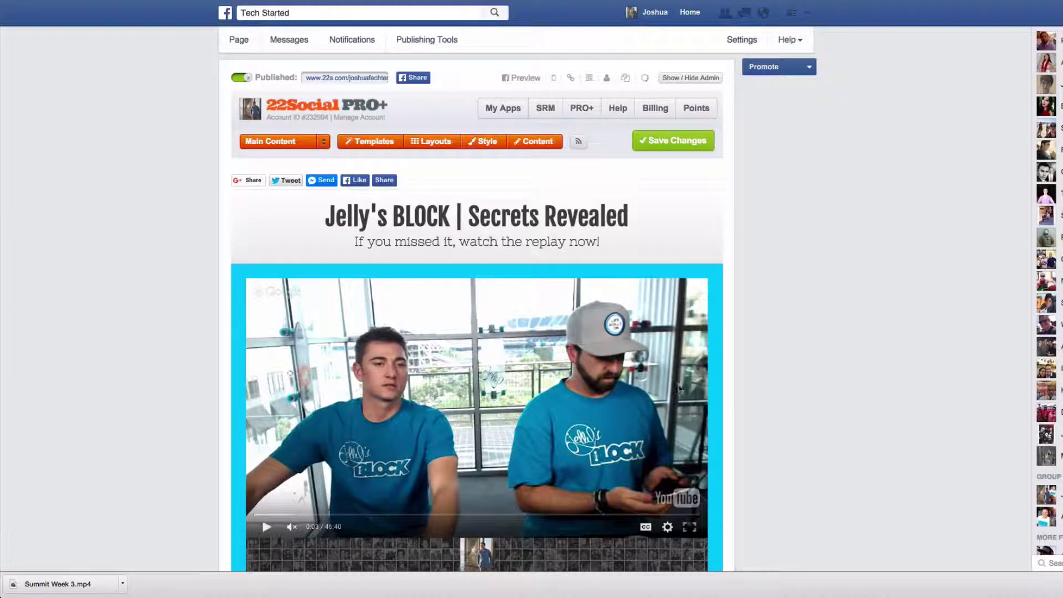
{"action": "left_click", "coordinate": [529, 147]}
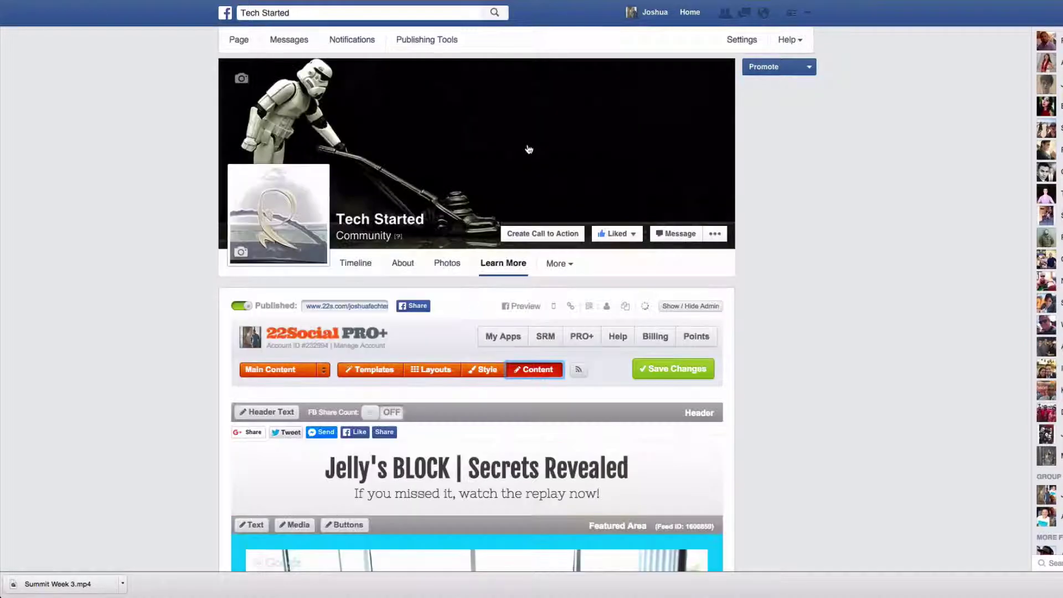
{"action": "scroll", "coordinate": [510, 280], "scroll_direction": "down", "scroll_amount": 9}
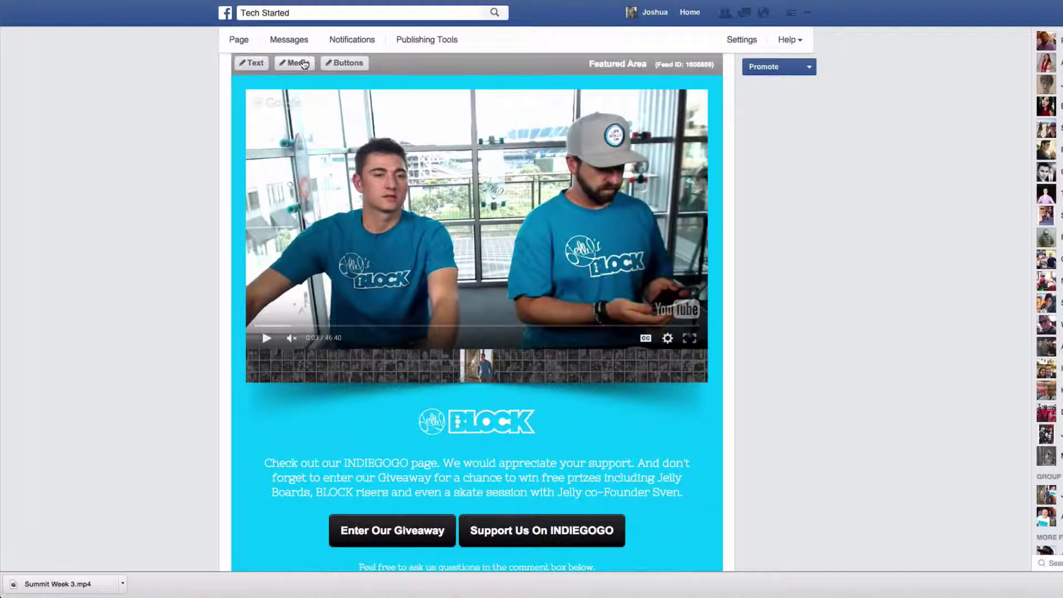
Open the Featured Area's media settings, examine Media 1 and Media 2, and select the direct image link URL of Media 3.
{"action": "left_click", "coordinate": [298, 62]}
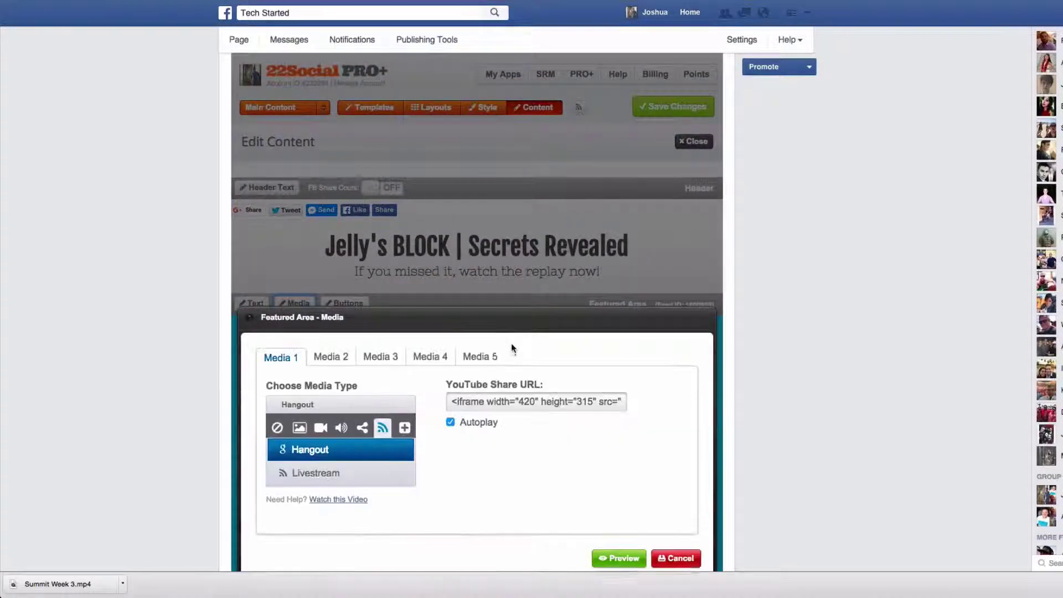
{"action": "left_click", "coordinate": [332, 341]}
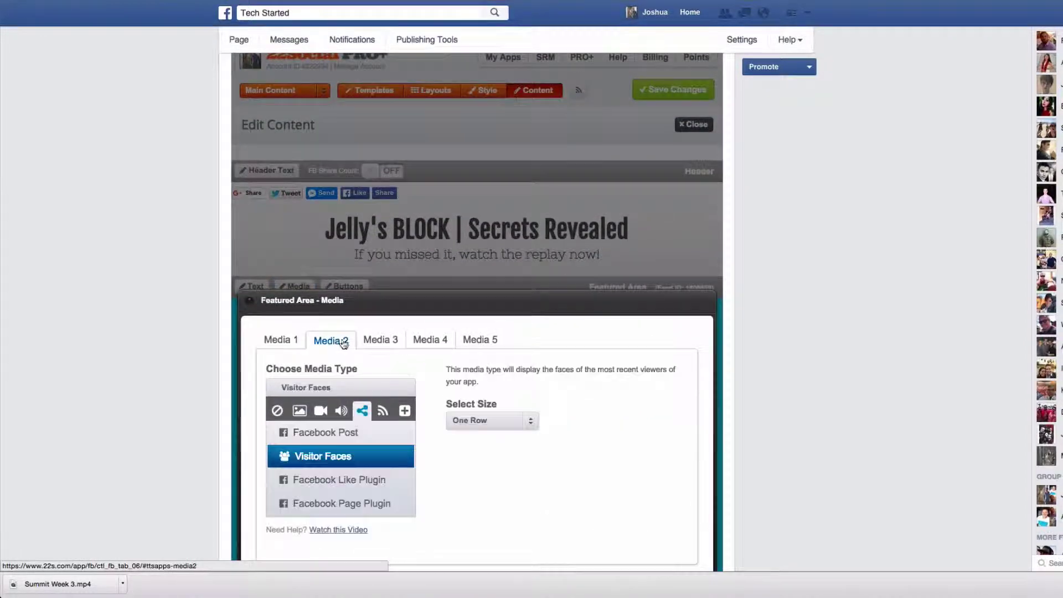
{"action": "left_click", "coordinate": [377, 340]}
{"action": "left_click_drag", "start_coordinate": [614, 384], "coordinate": [437, 377]}
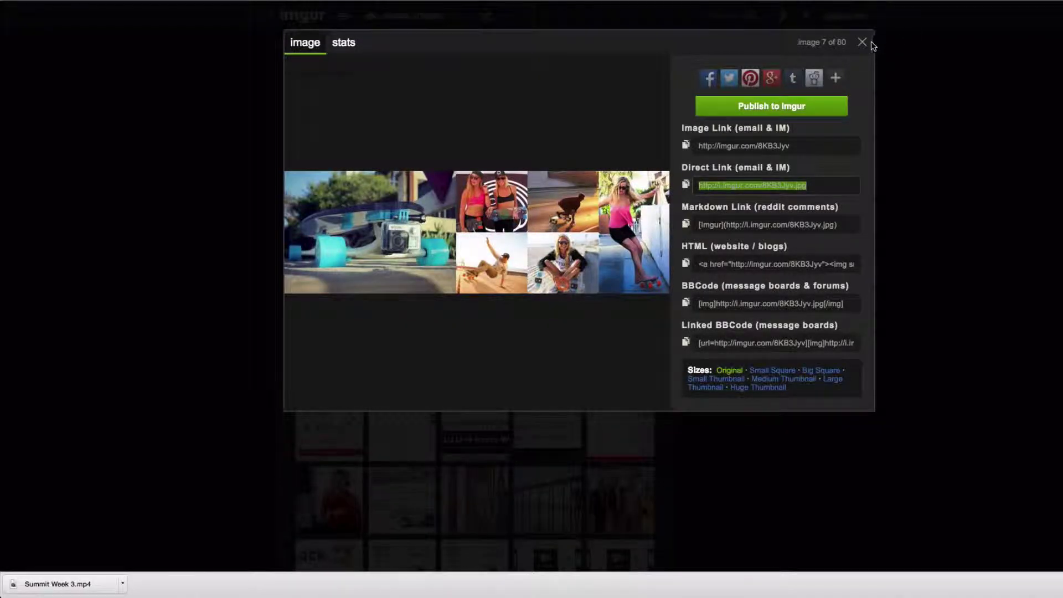
Switch to Imgur, close the skateboard collage preview, and open the Funnel image with the BLOCK logo in the image editor.
{"action": "left_click", "coordinate": [863, 45]}
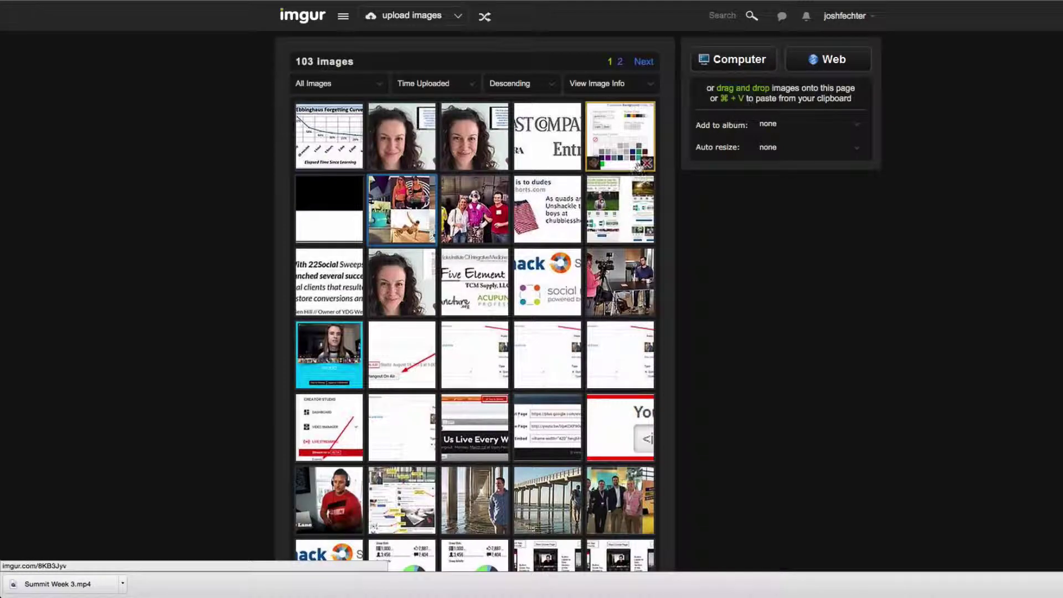
{"action": "left_click", "coordinate": [339, 221]}
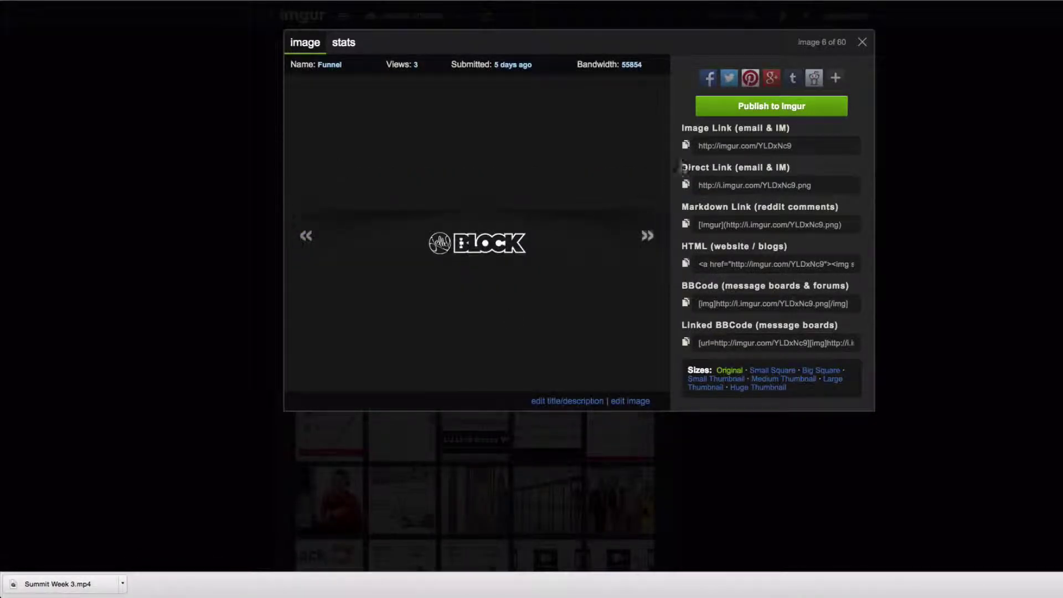
{"action": "left_click", "coordinate": [631, 402]}
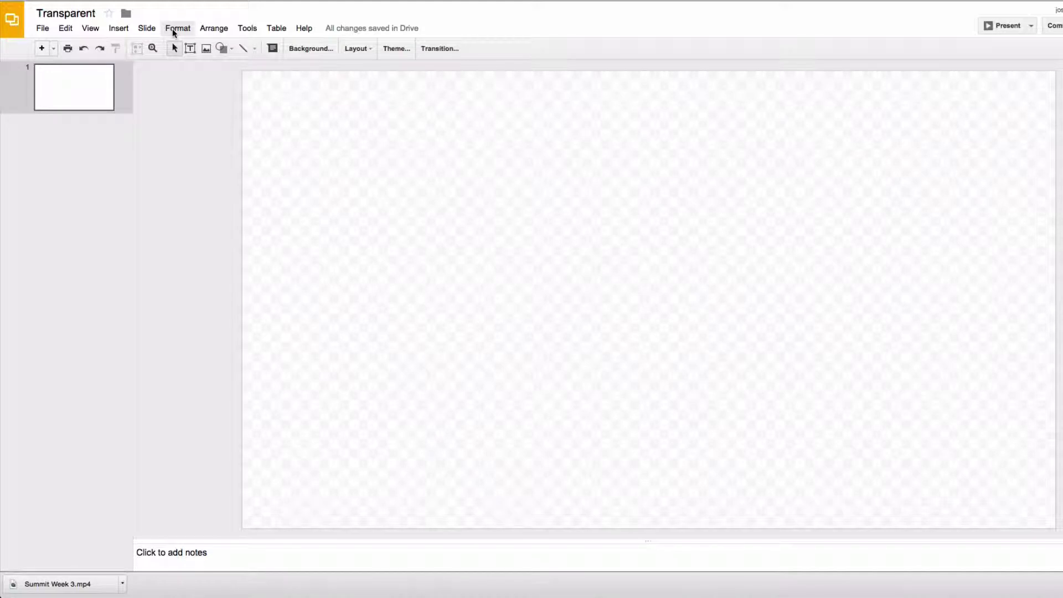
Switch to the Google Slides presentation named Transparent and set the slide's background color to Transparent.
{"action": "left_click", "coordinate": [247, 28]}
{"action": "mouse_move", "coordinate": [157, 30]}
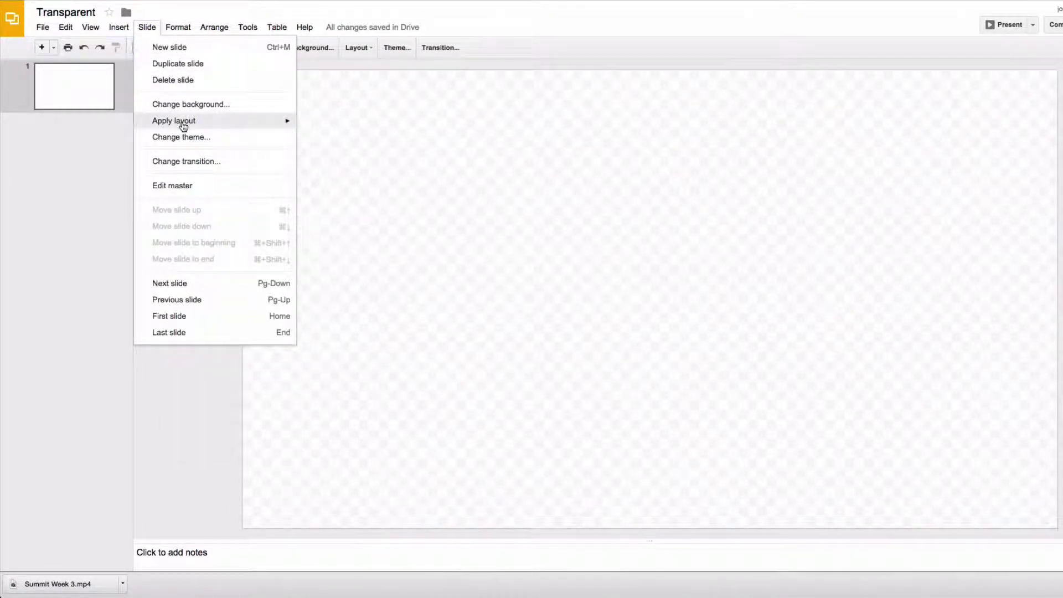
{"action": "mouse_move", "coordinate": [183, 127]}
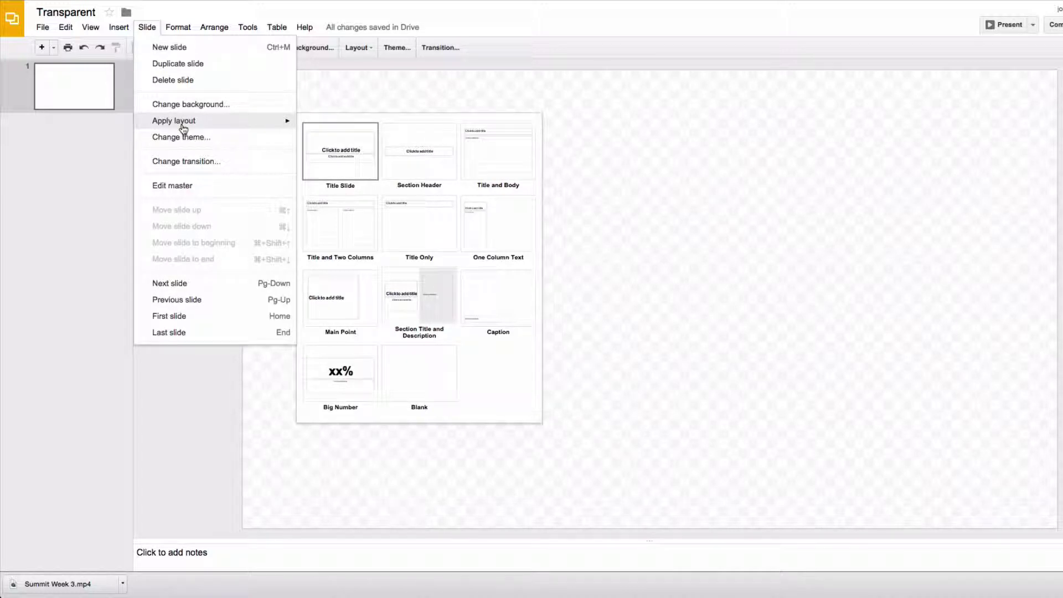
{"action": "left_click", "coordinate": [181, 105]}
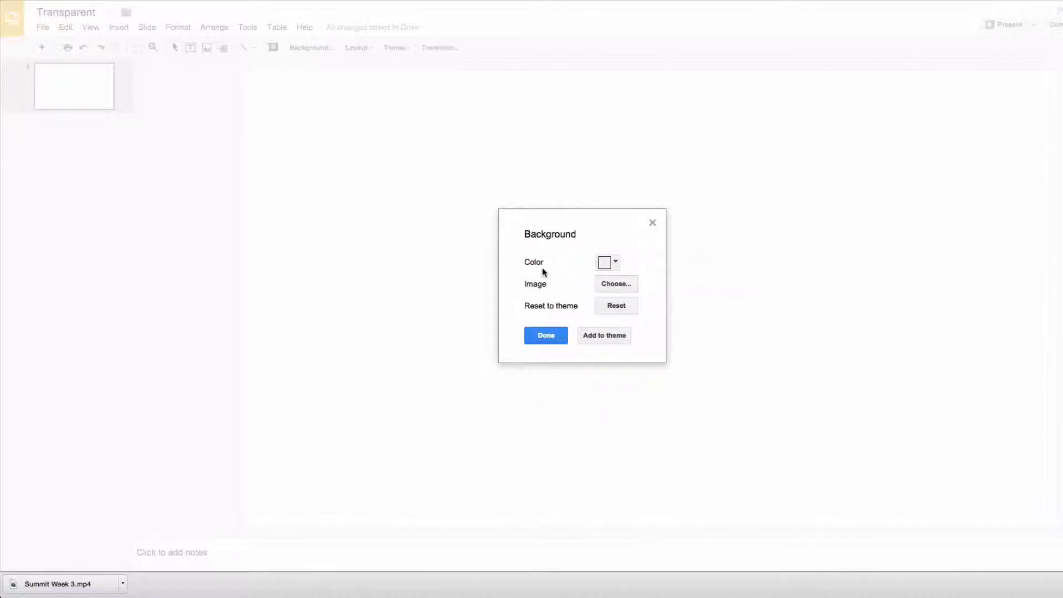
{"action": "left_click", "coordinate": [614, 264]}
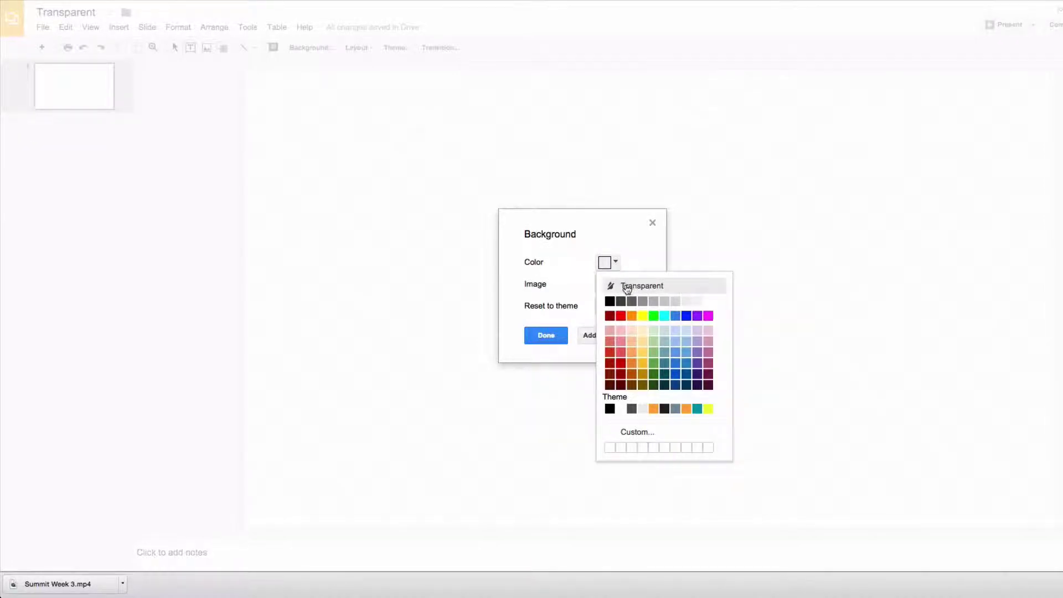
{"action": "left_click", "coordinate": [627, 287]}
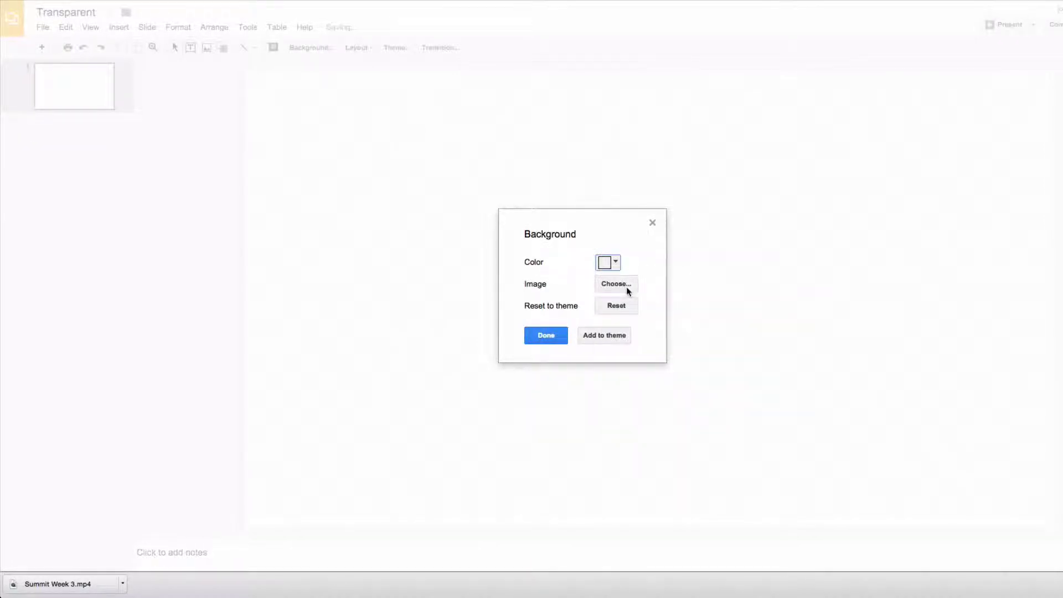
{"action": "left_click", "coordinate": [553, 341]}
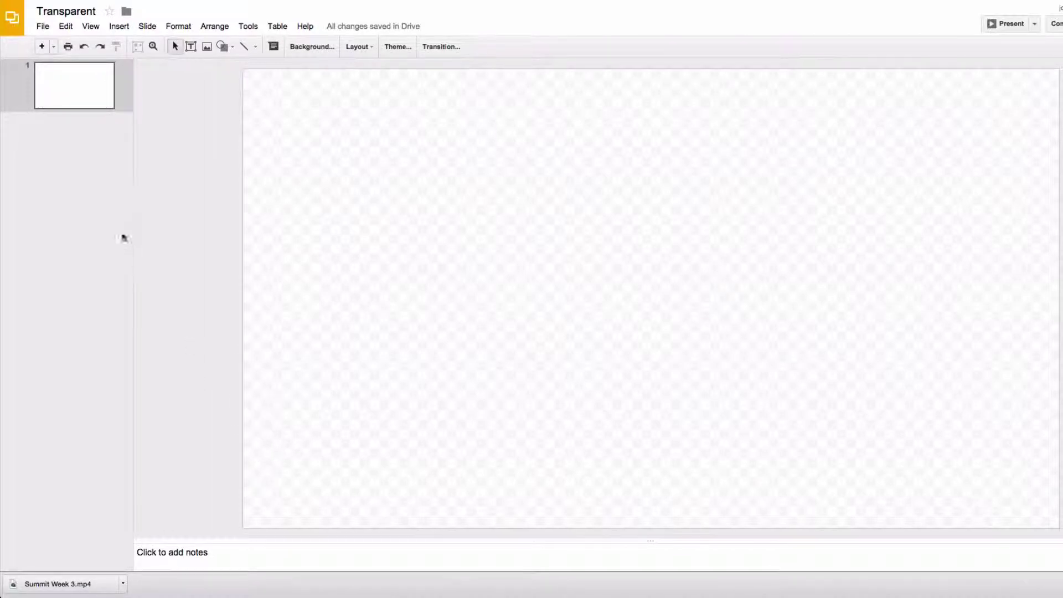
Examine the presentation's download formats, including PNG image (.png), and leave them without downloading.
{"action": "left_click", "coordinate": [42, 27]}
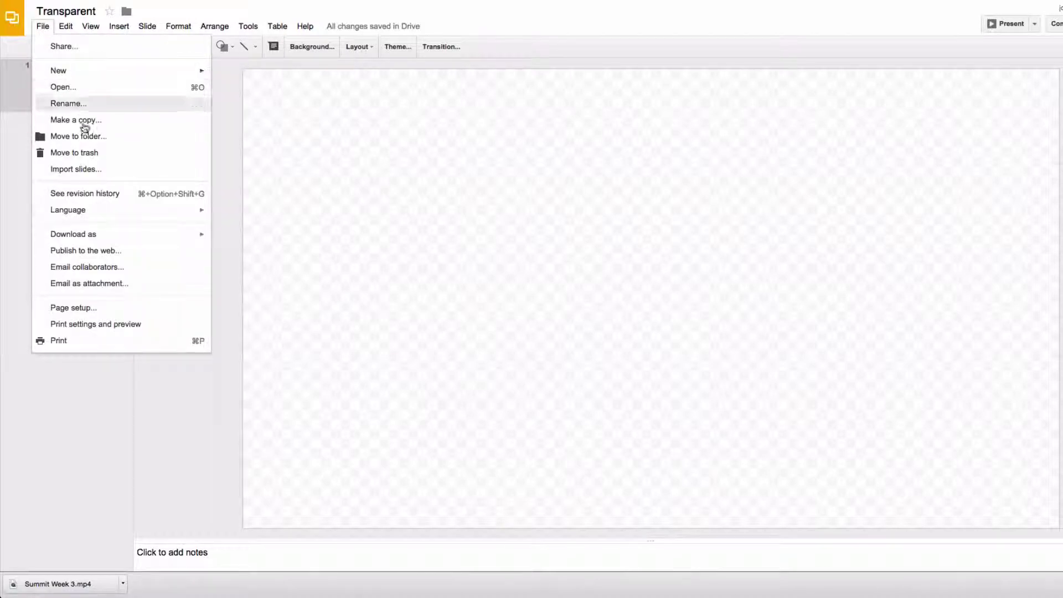
{"action": "mouse_move", "coordinate": [110, 237]}
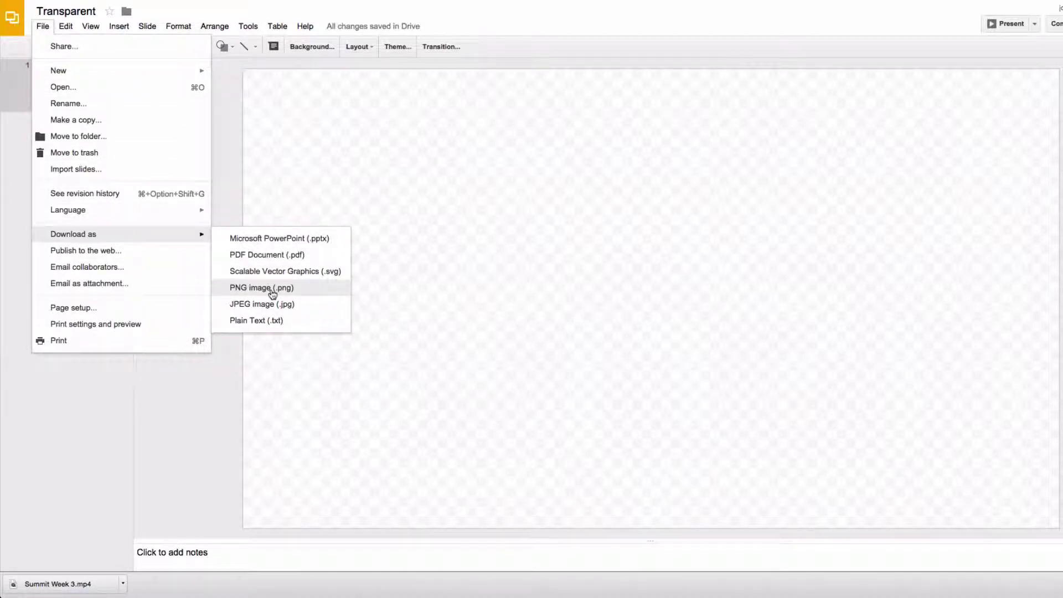
{"action": "left_click", "coordinate": [230, 408]}
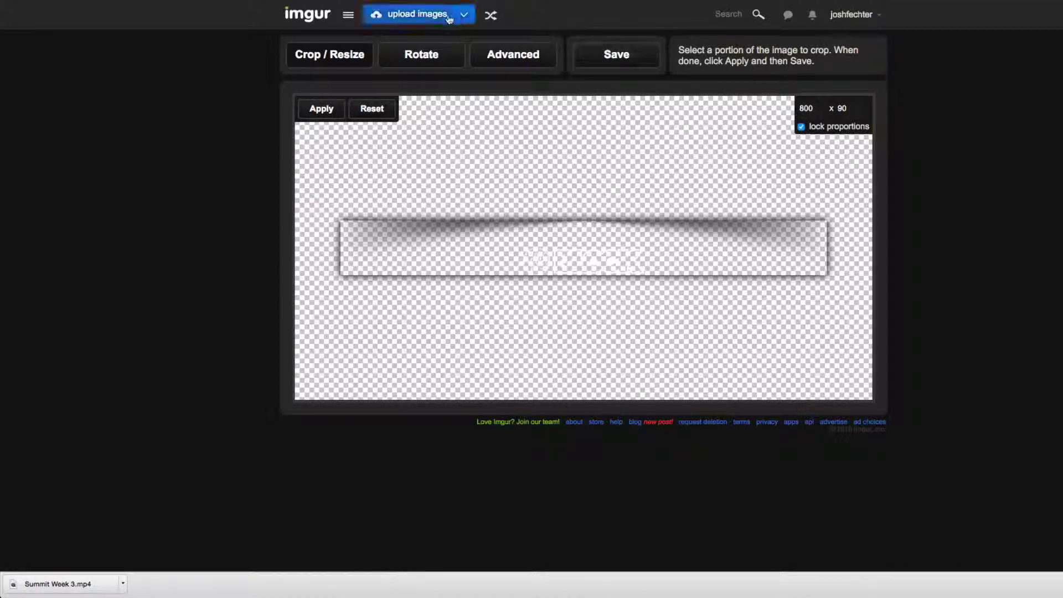
Switch to Imgur, return to the uploaded images, open the Funnel logo image and select its direct link.
{"action": "left_click", "coordinate": [449, 20]}
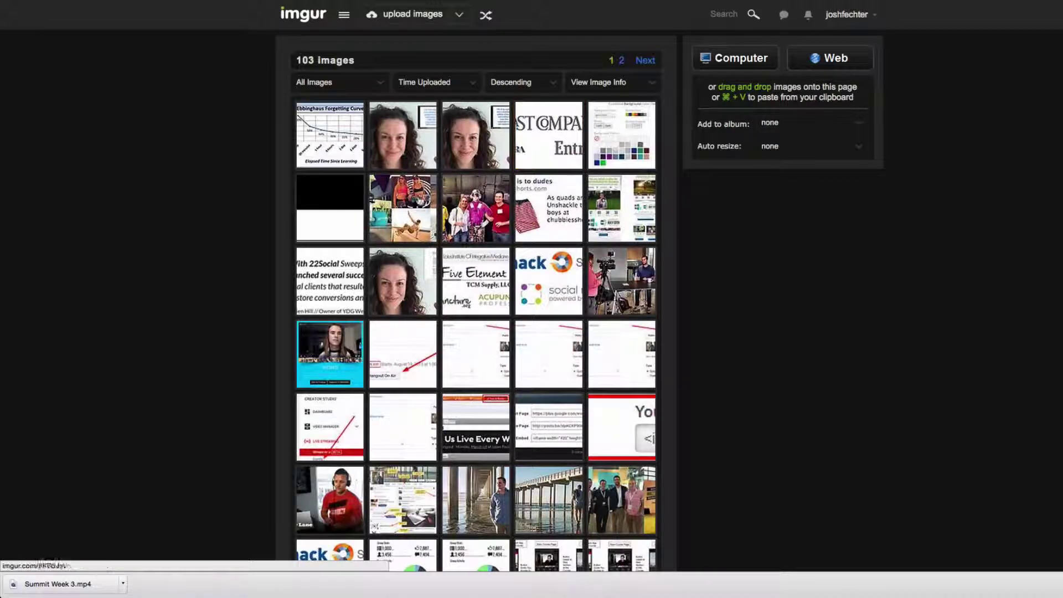
{"action": "left_click", "coordinate": [345, 221]}
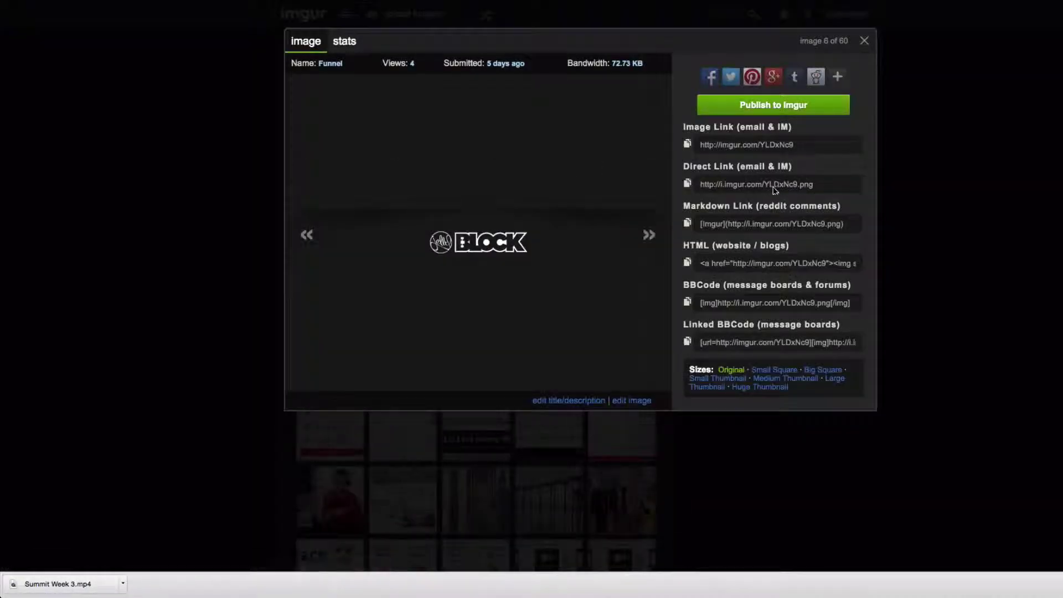
{"action": "left_click", "coordinate": [775, 186]}
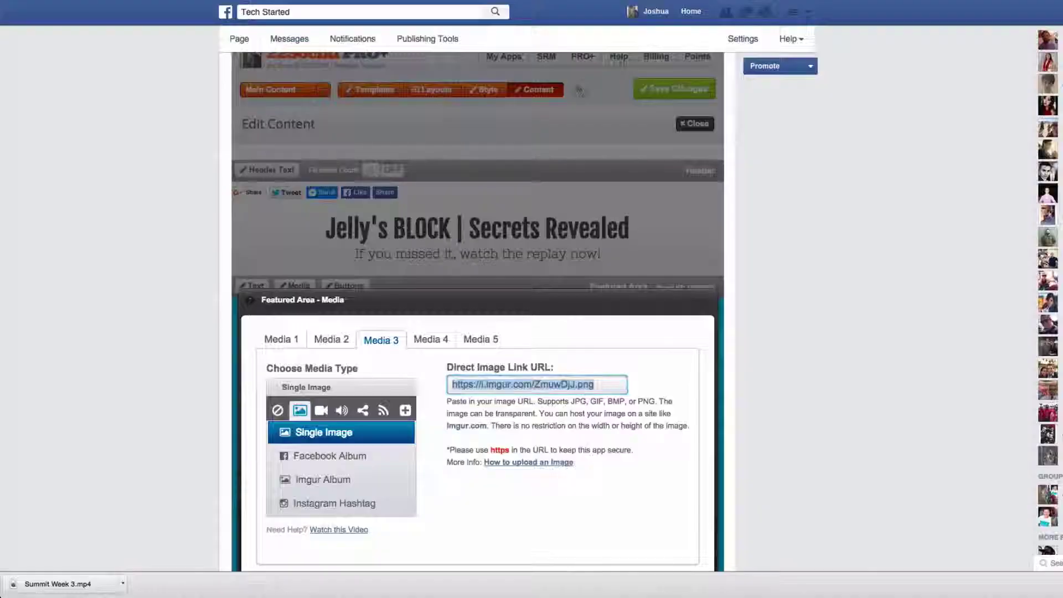
Return to the Facebook page, close the Featured Area media settings, and review the logo, supporting text, buttons and FB Comments setting.
{"action": "left_click", "coordinate": [251, 302]}
{"action": "scroll", "coordinate": [330, 350], "scroll_direction": "down", "scroll_amount": 4}
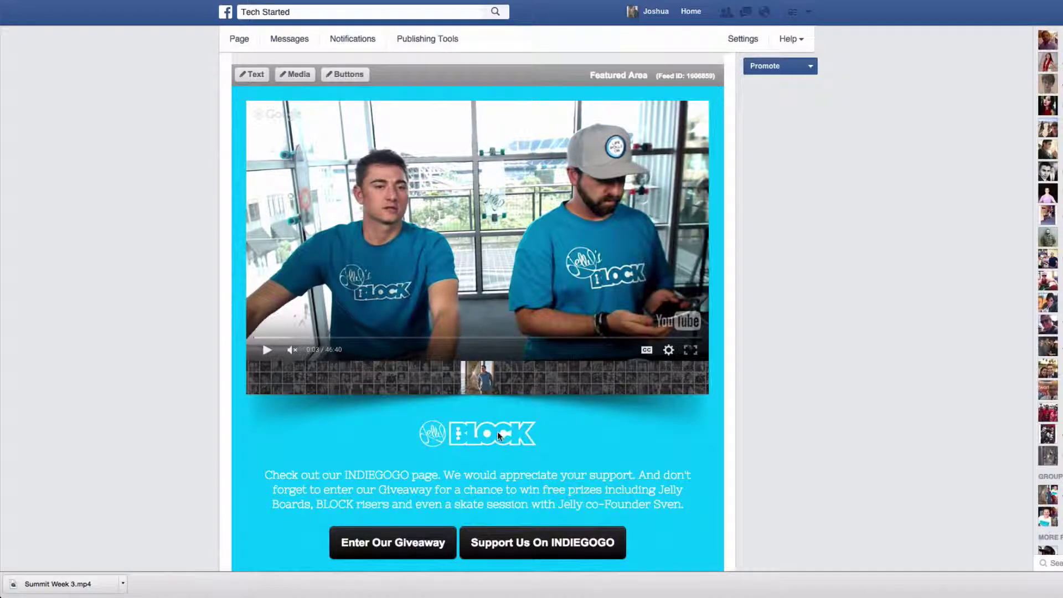
{"action": "scroll", "coordinate": [489, 437], "scroll_direction": "down", "scroll_amount": 1}
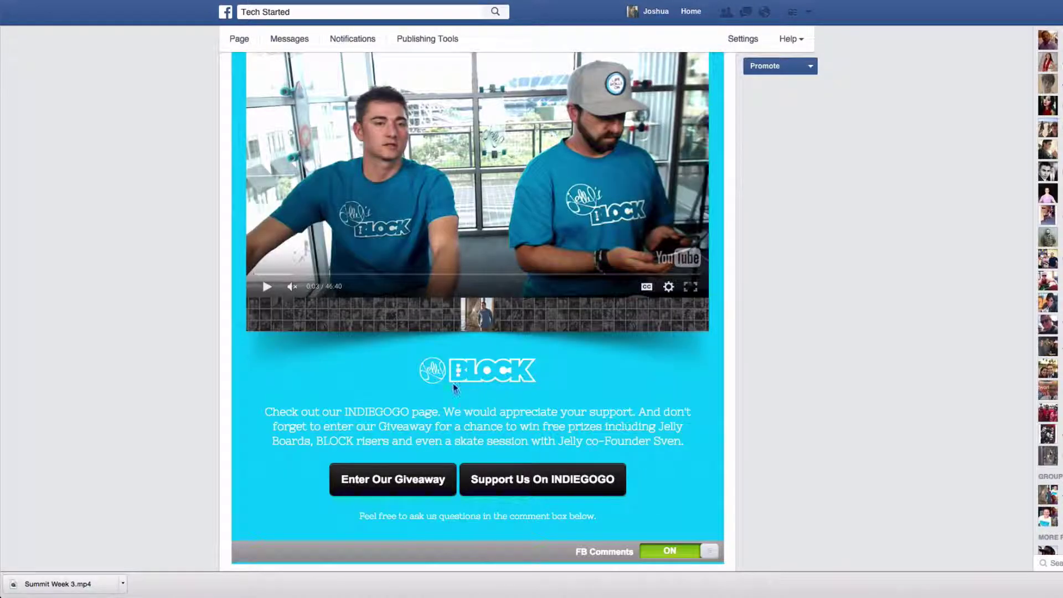
{"action": "scroll", "coordinate": [486, 381], "scroll_direction": "down", "scroll_amount": 1}
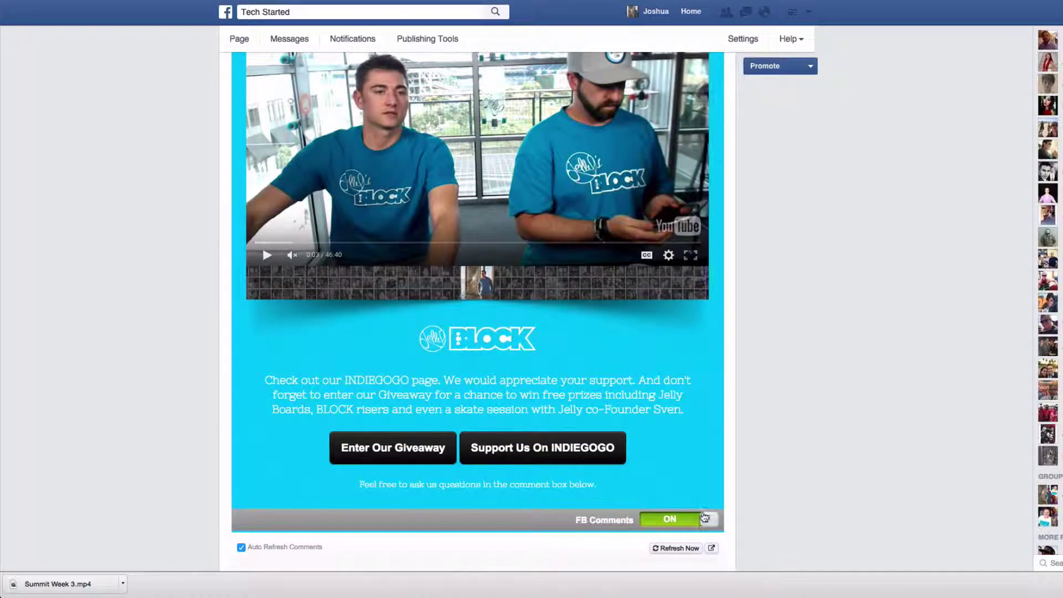
Review the content editor's header text, share buttons, Featured Area controls, replay video and visitor faces row.
{"action": "scroll", "coordinate": [728, 501], "scroll_direction": "up", "scroll_amount": 3}
{"action": "scroll", "coordinate": [717, 465], "scroll_direction": "up", "scroll_amount": 1}
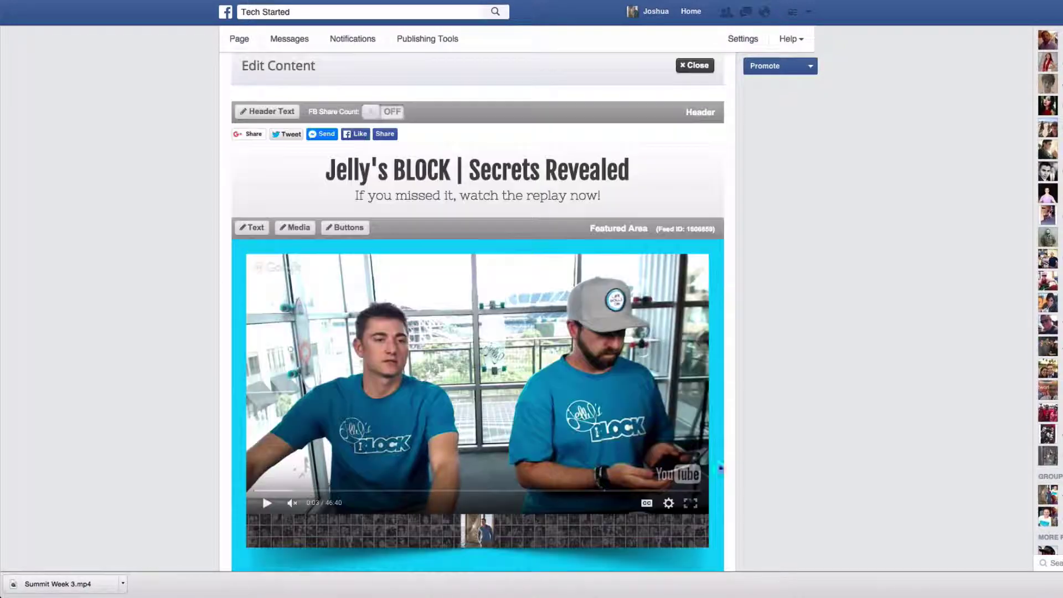
{"action": "scroll", "coordinate": [732, 442], "scroll_direction": "down", "scroll_amount": 1}
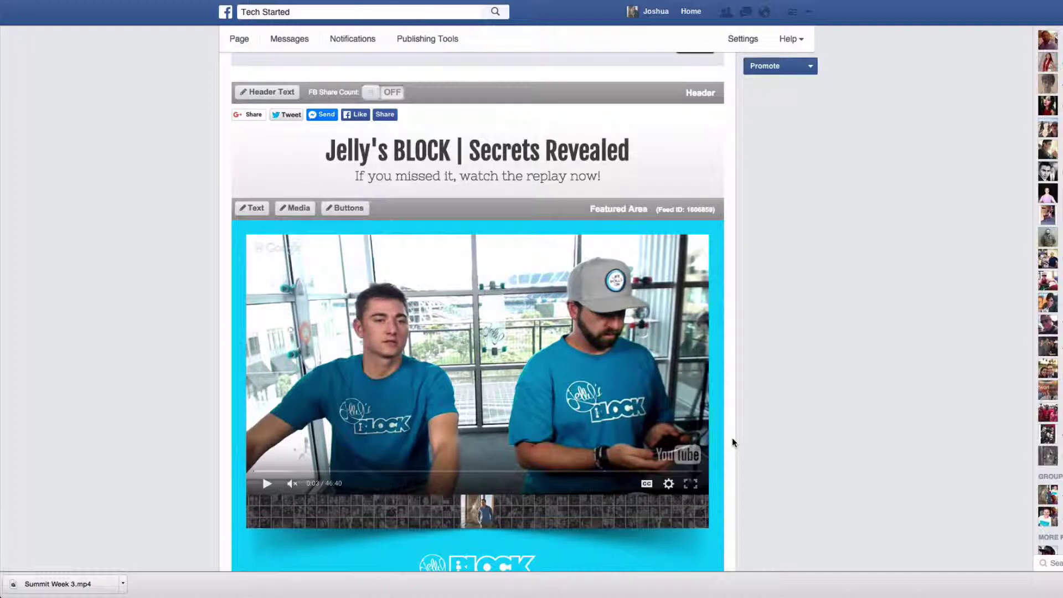
{"action": "scroll", "coordinate": [732, 443], "scroll_direction": "down", "scroll_amount": 2}
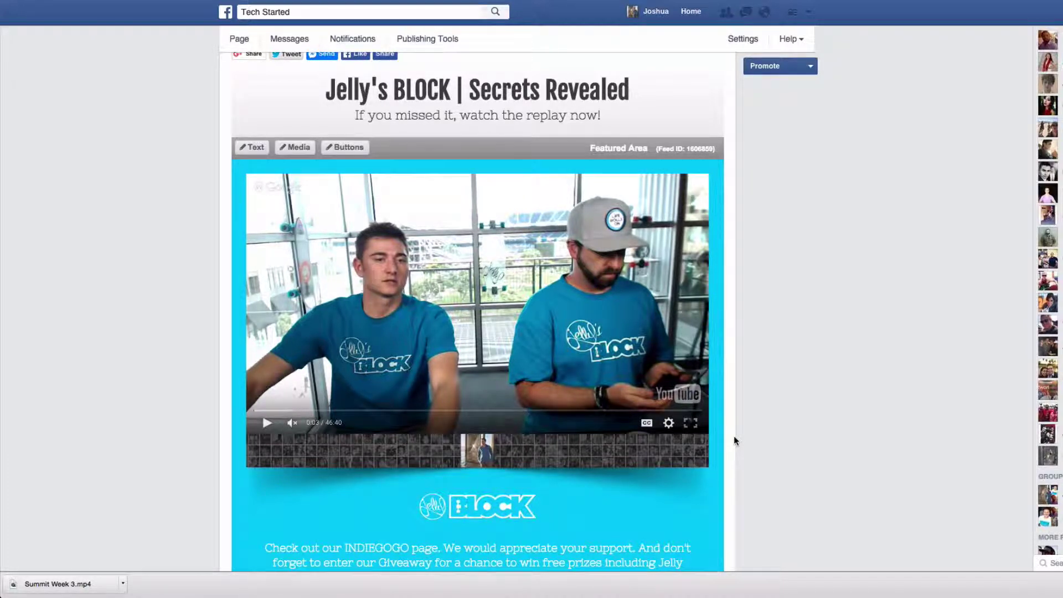
{"action": "scroll", "coordinate": [733, 436], "scroll_direction": "up", "scroll_amount": 1}
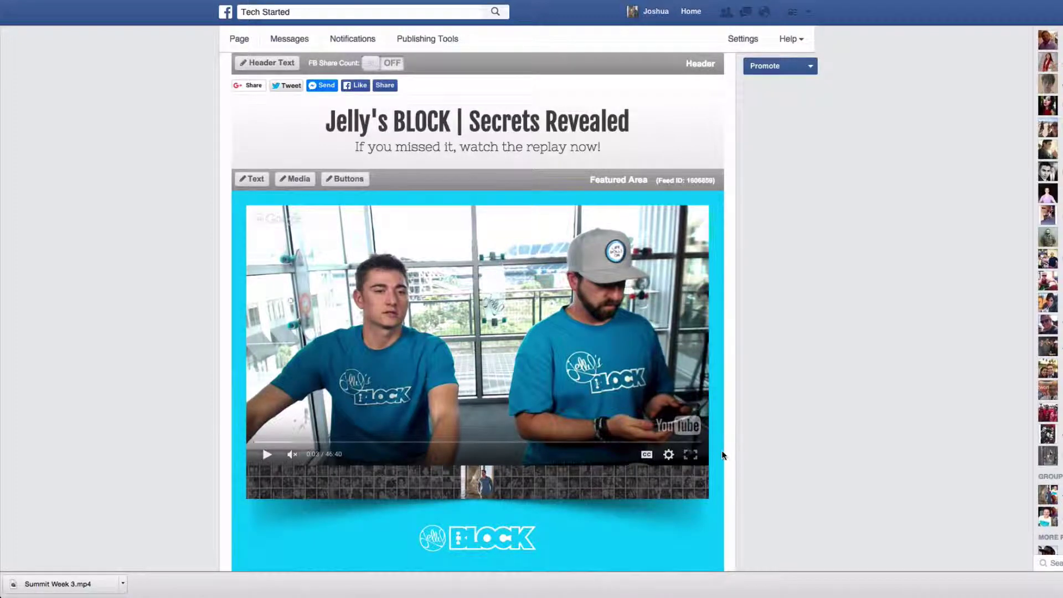
{"action": "scroll", "coordinate": [720, 385], "scroll_direction": "up", "scroll_amount": 1}
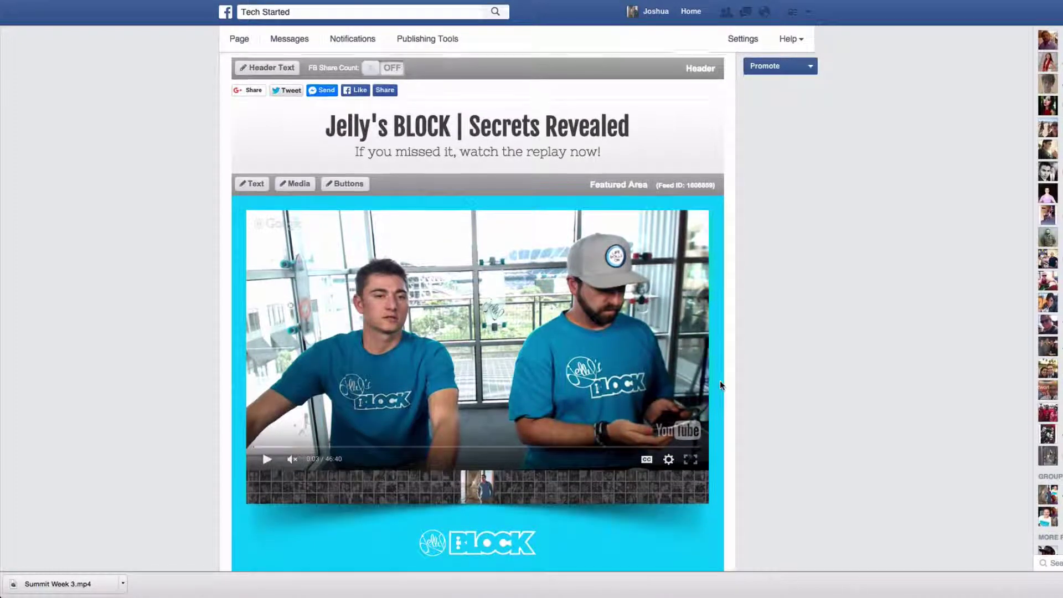
{"action": "scroll", "coordinate": [720, 385], "scroll_direction": "up", "scroll_amount": 1}
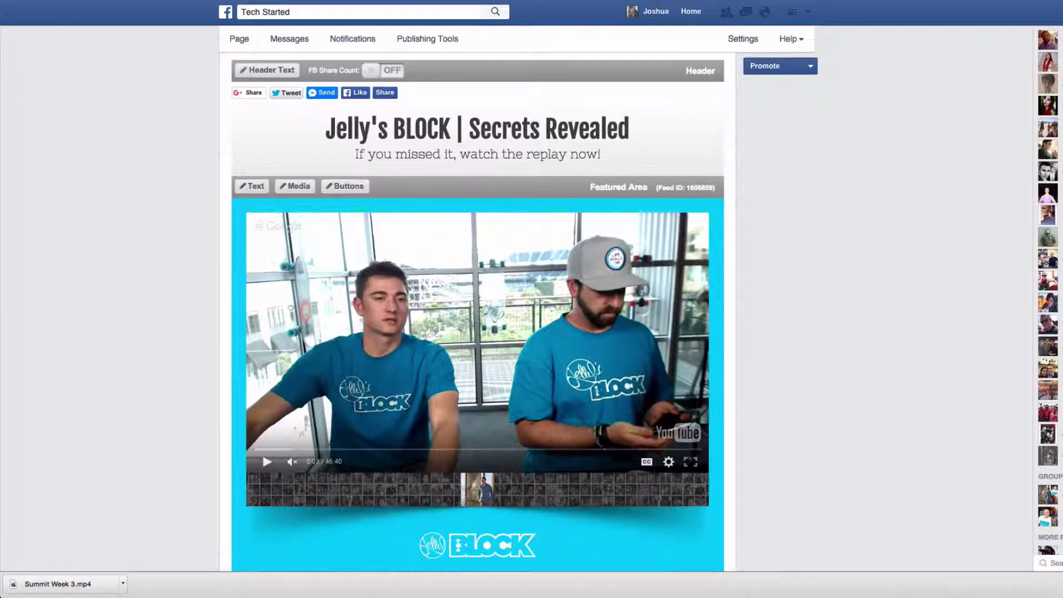
Switch to YouTube and open the channel's live streaming events through the channel page and its Video Manager.
{"action": "left_click", "coordinate": [290, 0]}
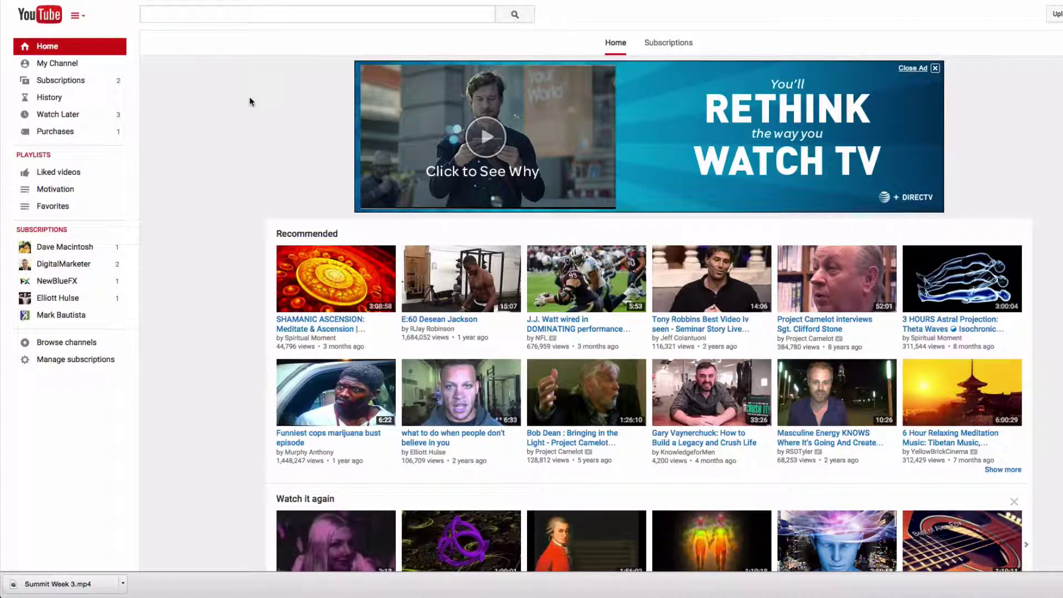
{"action": "left_click", "coordinate": [80, 68]}
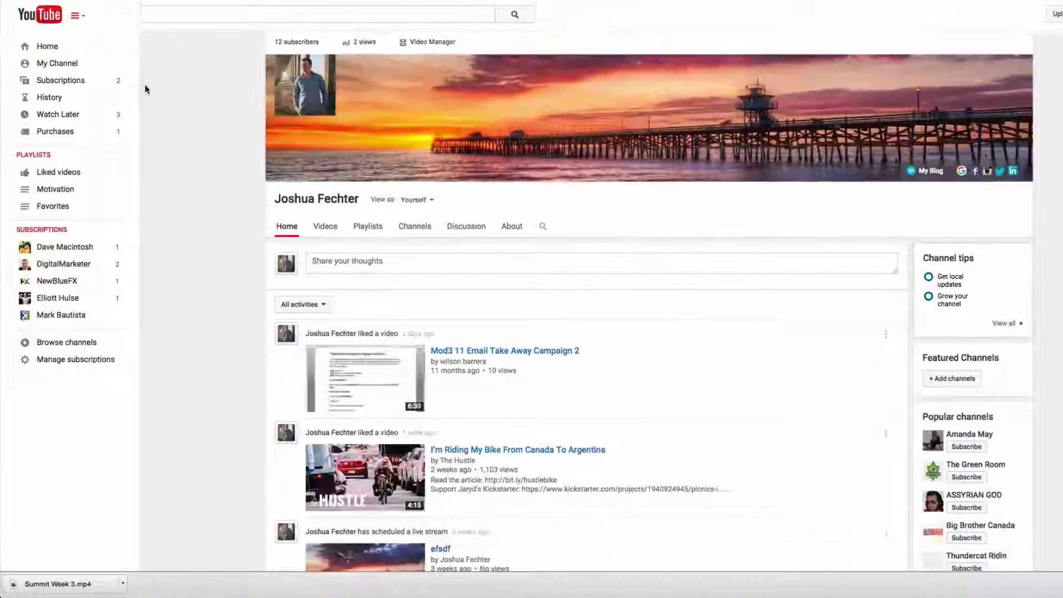
{"action": "left_click", "coordinate": [443, 45]}
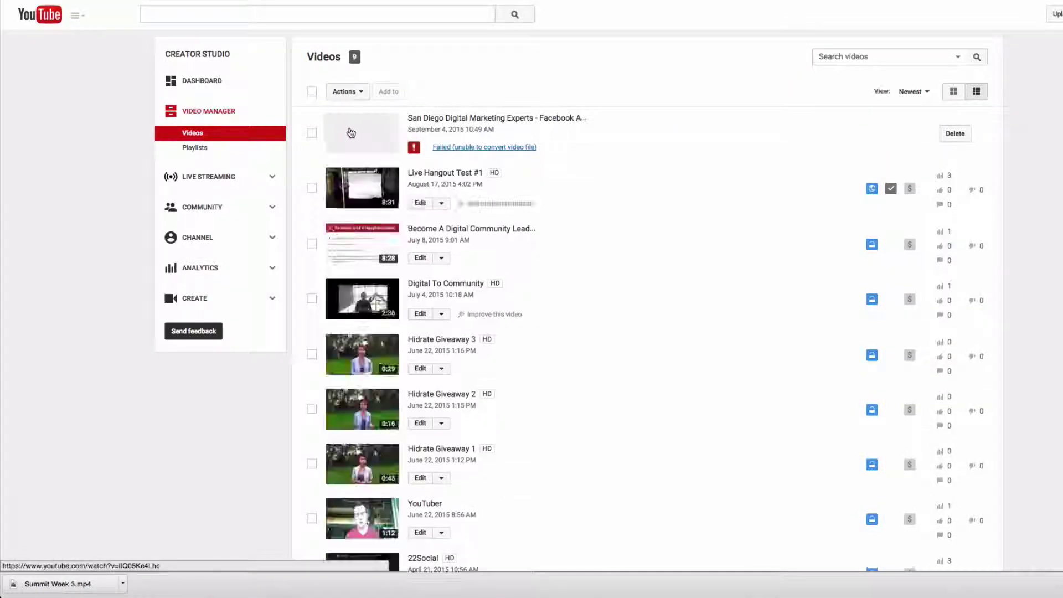
{"action": "left_click", "coordinate": [271, 183]}
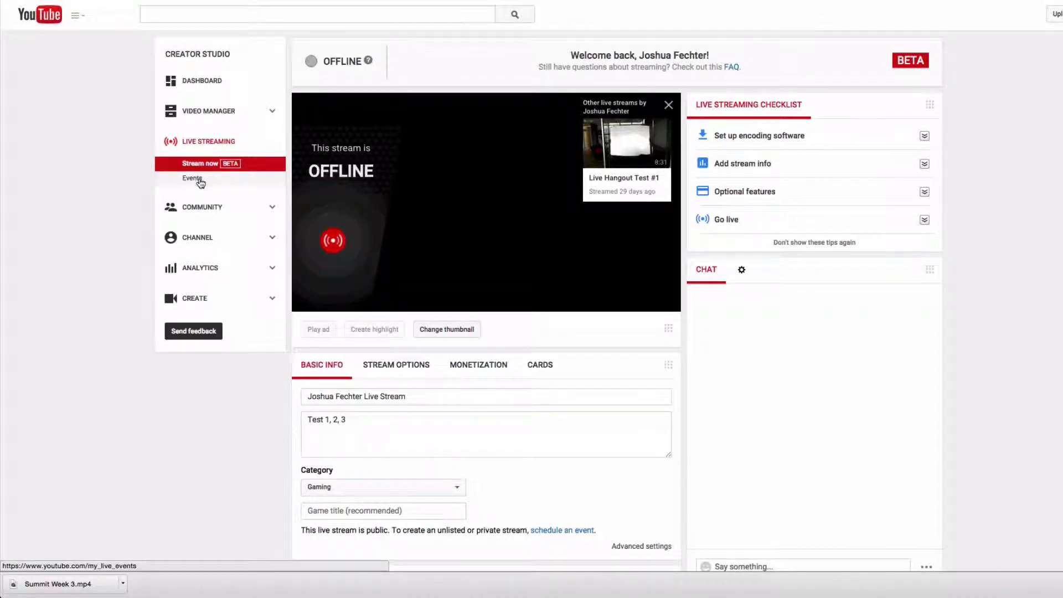
{"action": "left_click", "coordinate": [200, 182]}
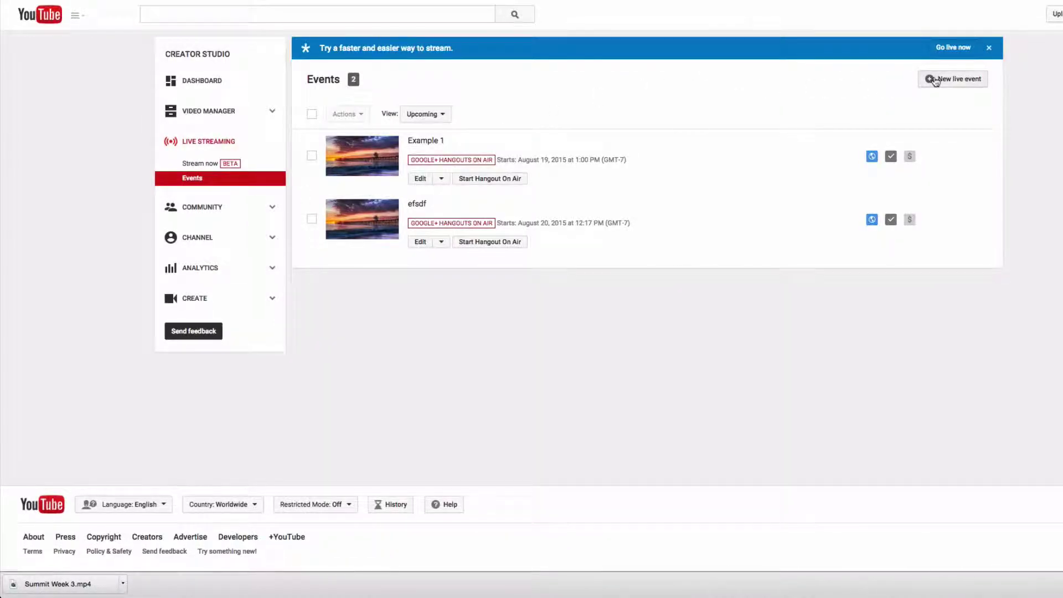
Start a new live event and title it "Test Event #1".
{"action": "left_click", "coordinate": [937, 80]}
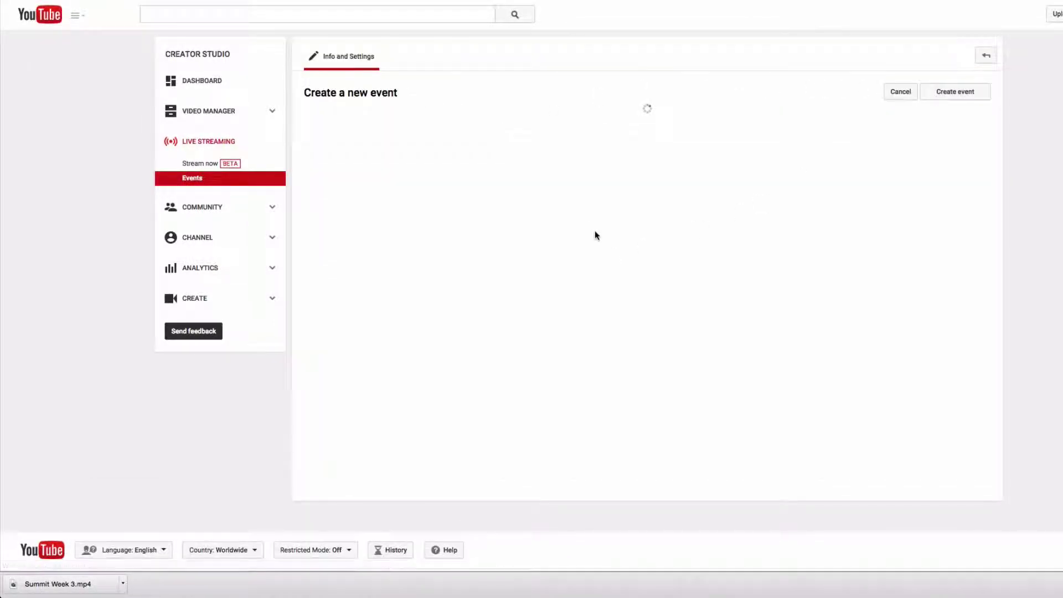
{"action": "left_click", "coordinate": [472, 159]}
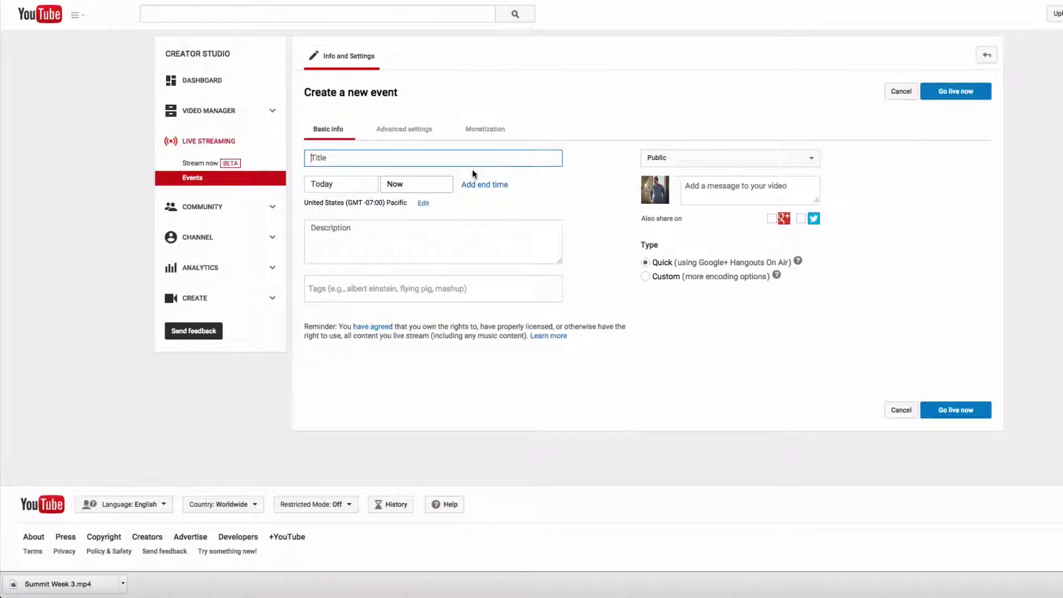
{"action": "type", "text": "Test Event #1"}
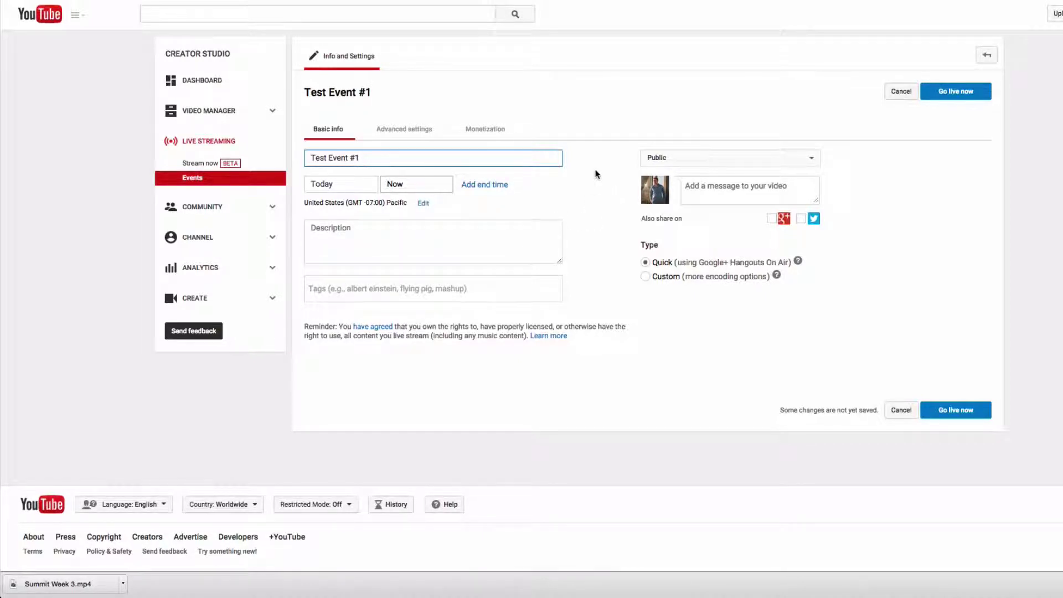
Review the event's privacy options, keep it Public, and go live now through a Google+ Hangout On Air.
{"action": "left_click", "coordinate": [657, 157]}
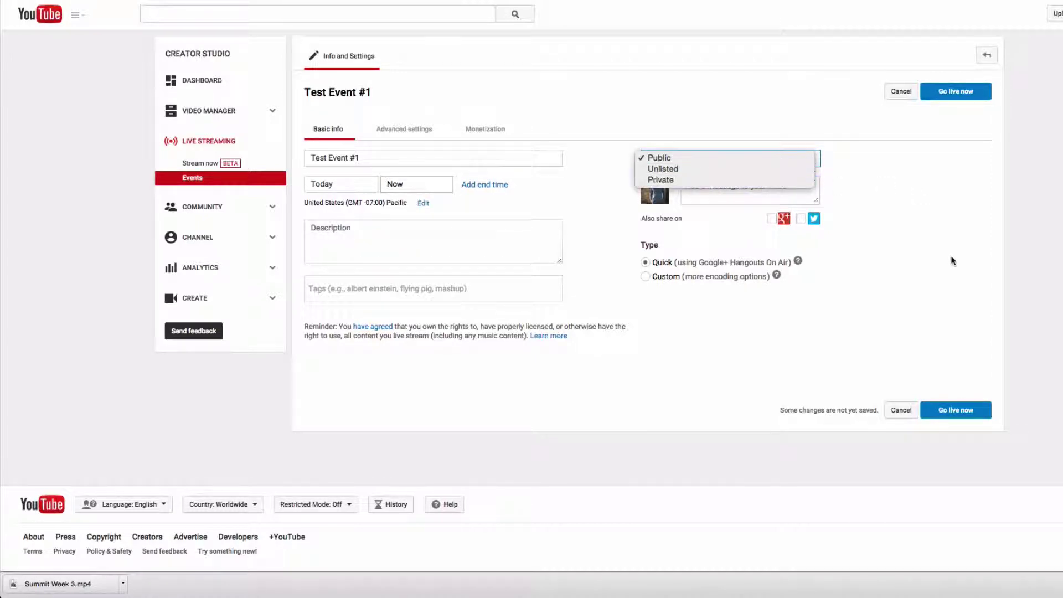
{"action": "left_click", "coordinate": [983, 94]}
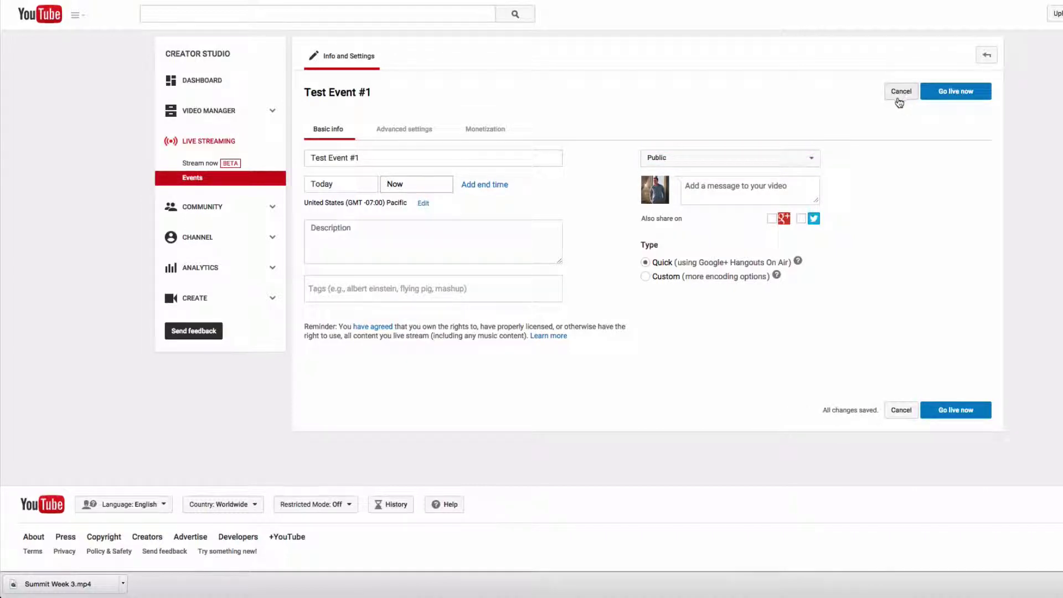
{"action": "left_click", "coordinate": [947, 98]}
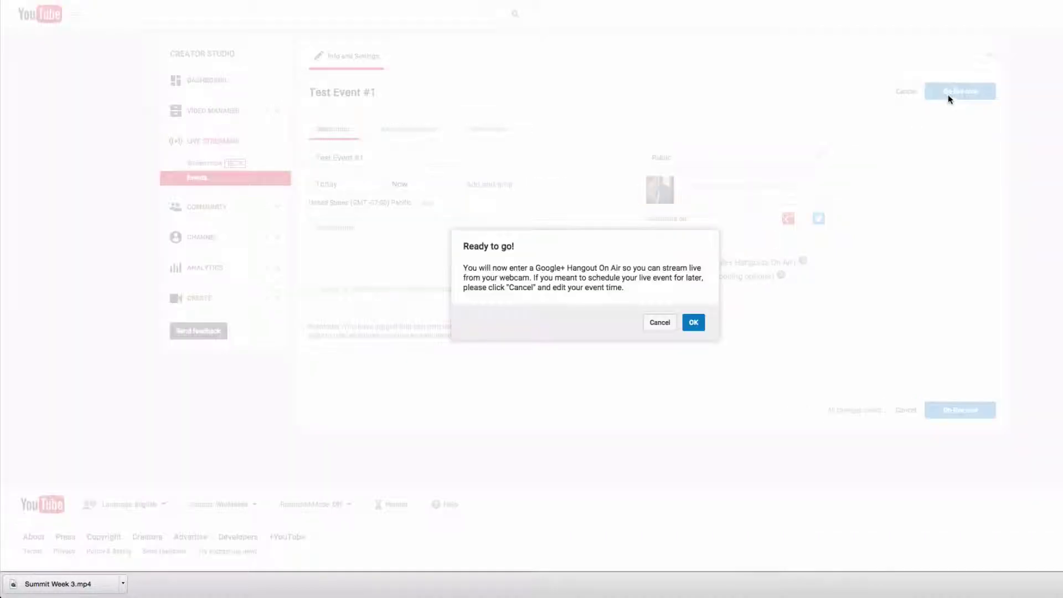
{"action": "left_click", "coordinate": [693, 322]}
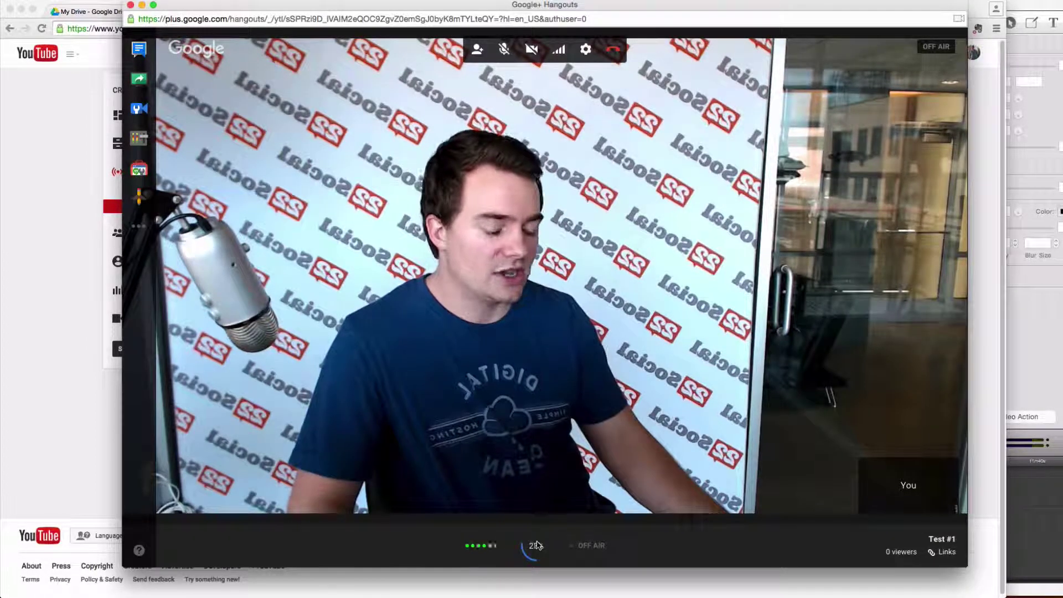
Copy the hangout's Video Embed code from its links and return to the YouTube events page.
{"action": "left_click", "coordinate": [945, 554]}
{"action": "left_click", "coordinate": [896, 537]}
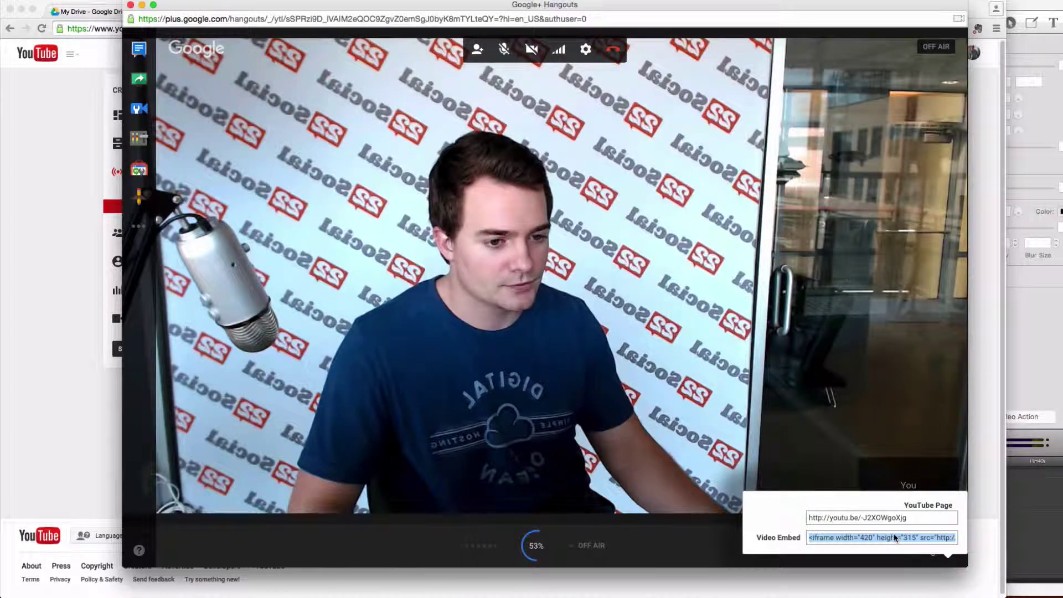
{"action": "left_click", "coordinate": [42, 125]}
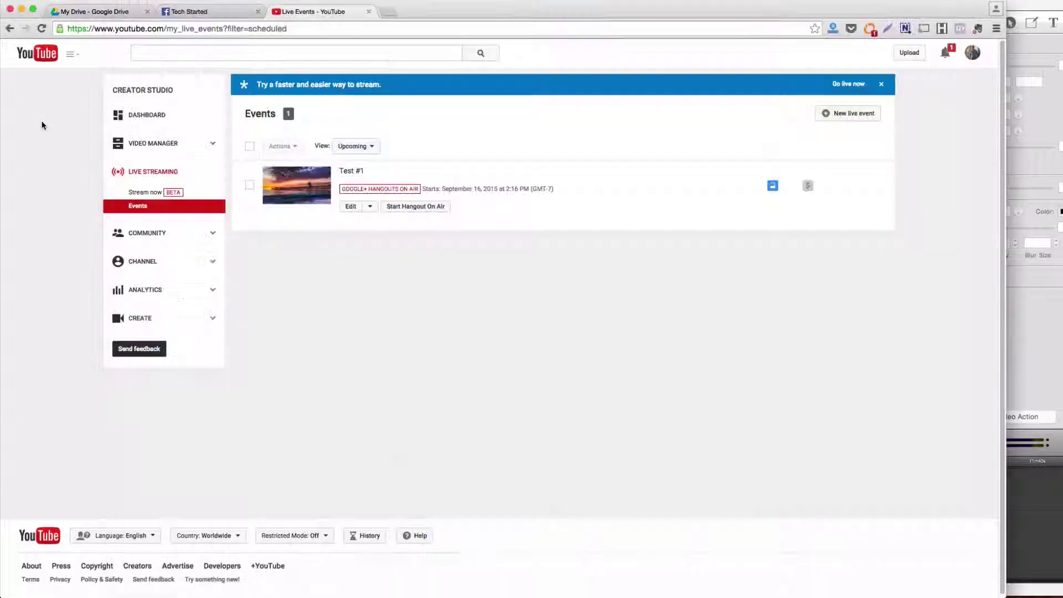
Switch to the Tech Started Facebook page and open the Featured Area media settings in the 22Social content editor.
{"action": "left_click", "coordinate": [202, 11]}
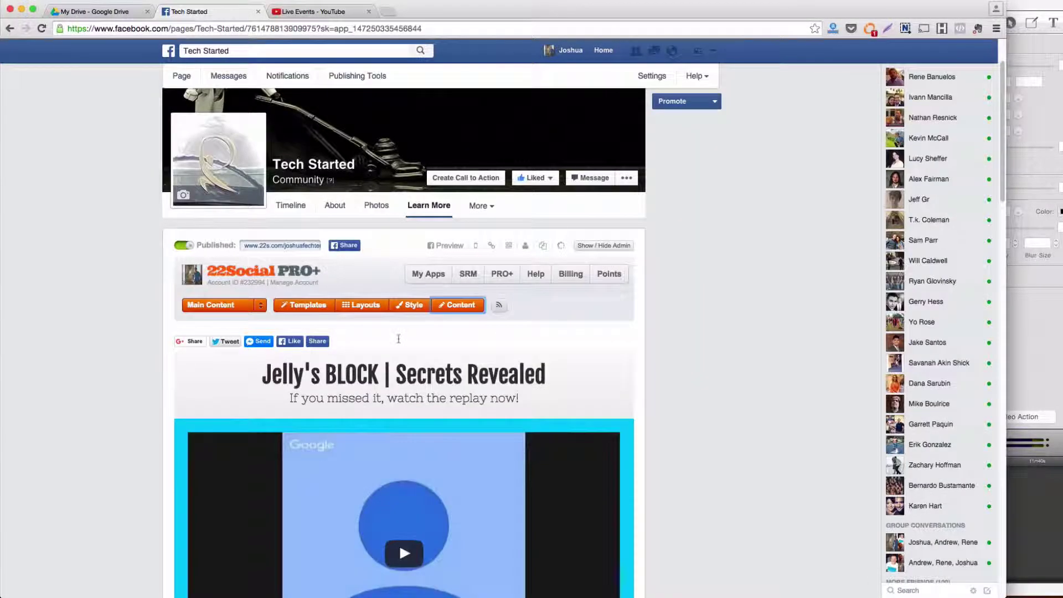
{"action": "scroll", "coordinate": [398, 338], "scroll_direction": "down", "scroll_amount": 1}
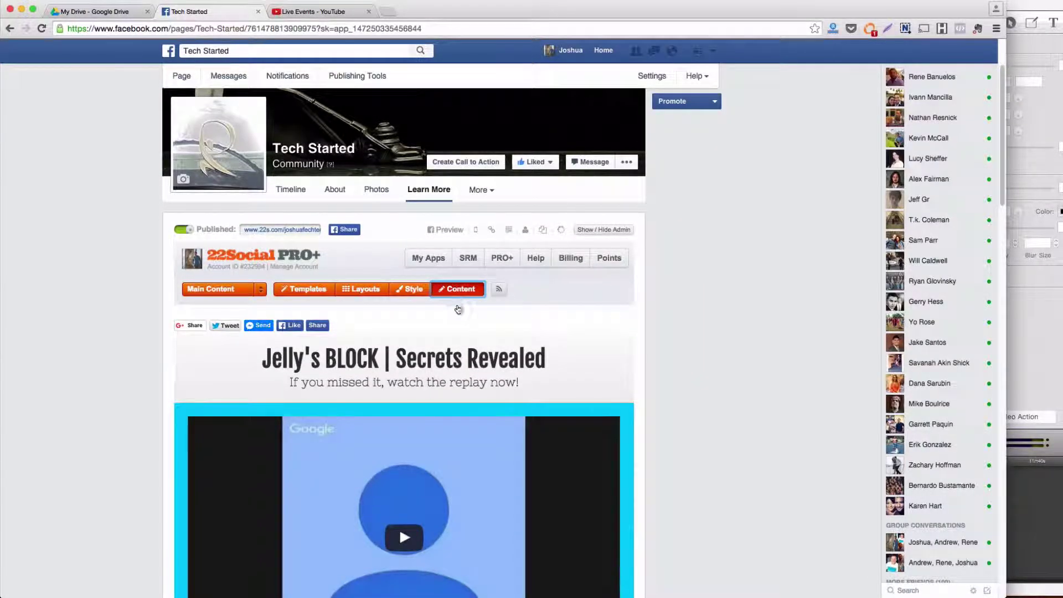
{"action": "left_click", "coordinate": [461, 299]}
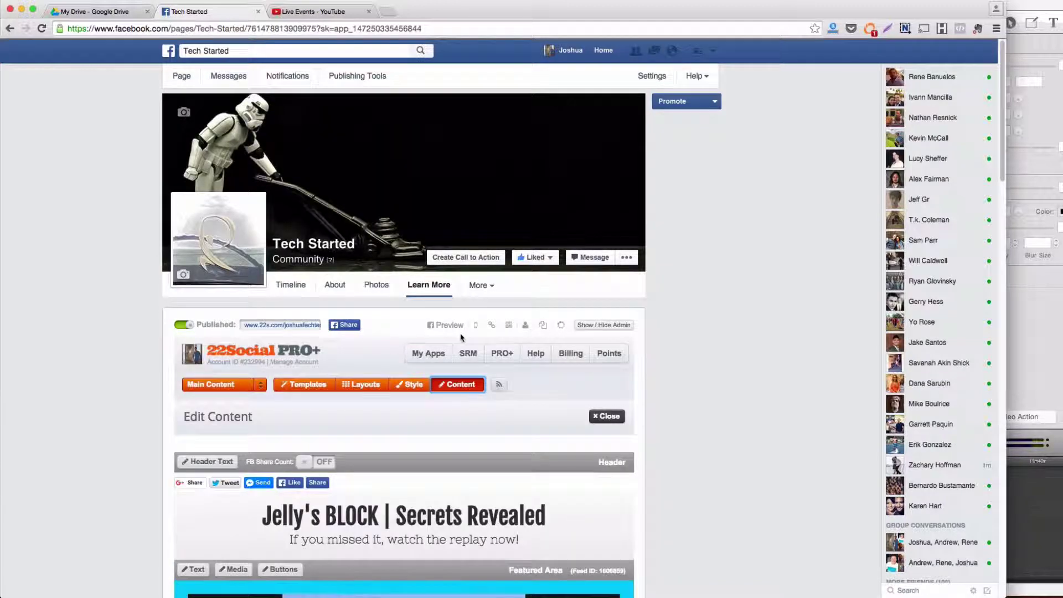
{"action": "scroll", "coordinate": [299, 535], "scroll_direction": "down", "scroll_amount": 2}
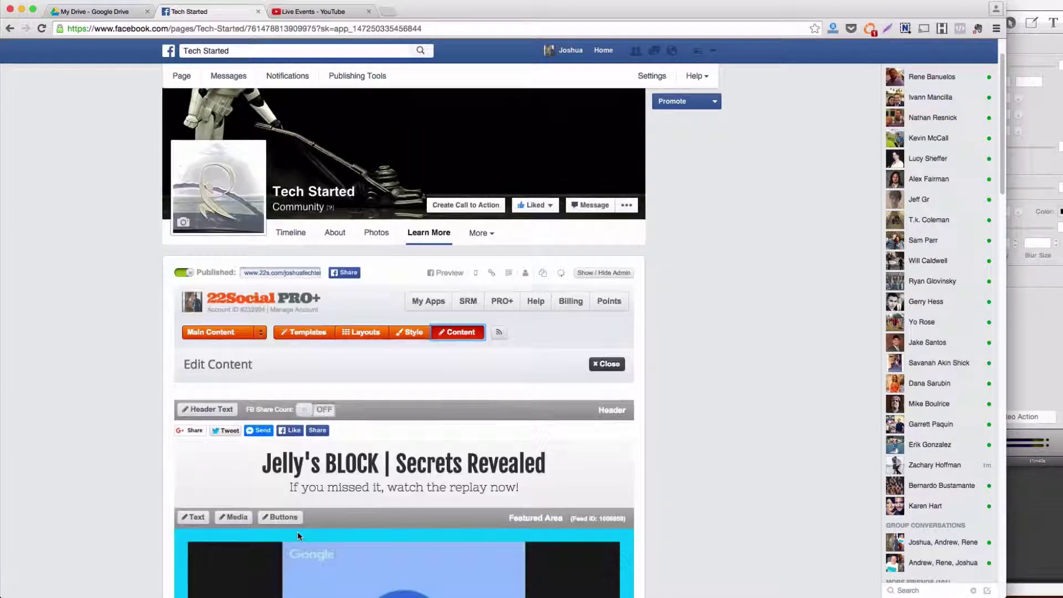
{"action": "left_click", "coordinate": [240, 520]}
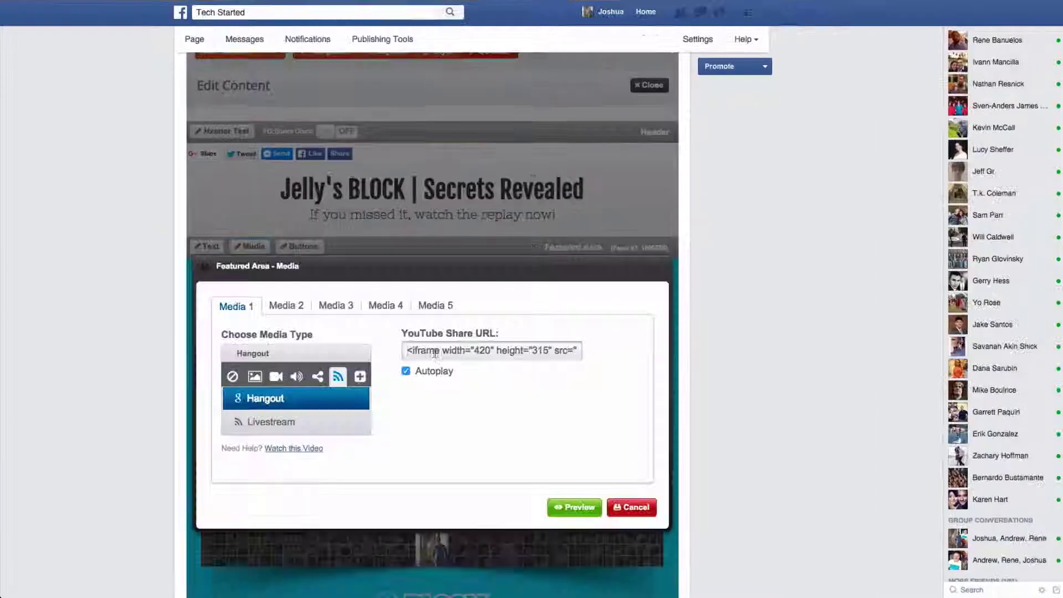
Replace Media 1's YouTube Share URL with the copied hangout embed code and preview the Featured Area.
{"action": "left_click_drag", "start_coordinate": [409, 352], "coordinate": [755, 356]}
{"action": "key", "text": "BackSpace"}
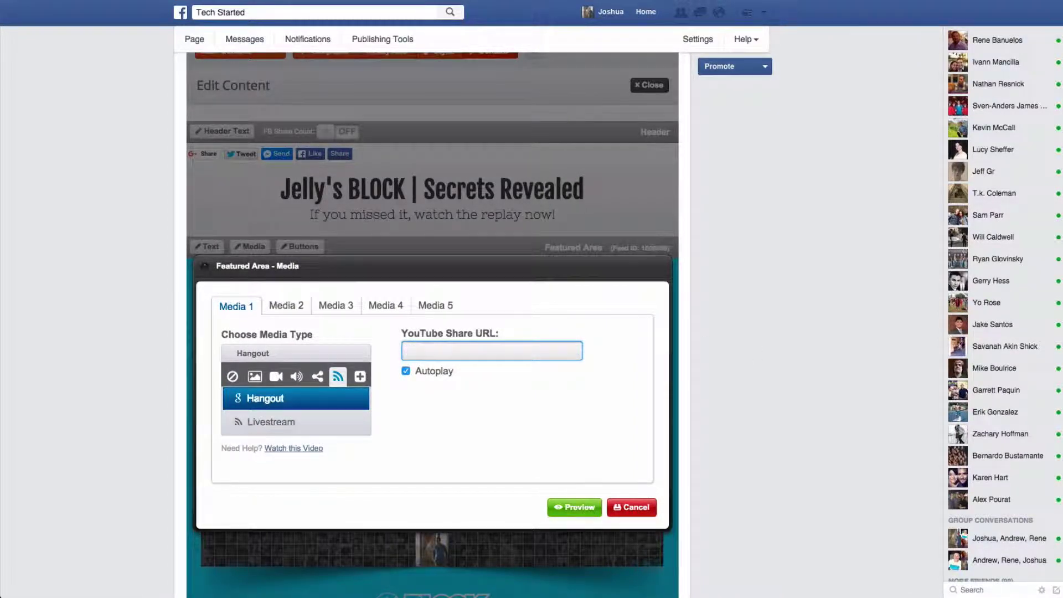
{"action": "key", "text": "ctrl+v"}
{"action": "left_click_drag", "start_coordinate": [548, 349], "coordinate": [169, 336]}
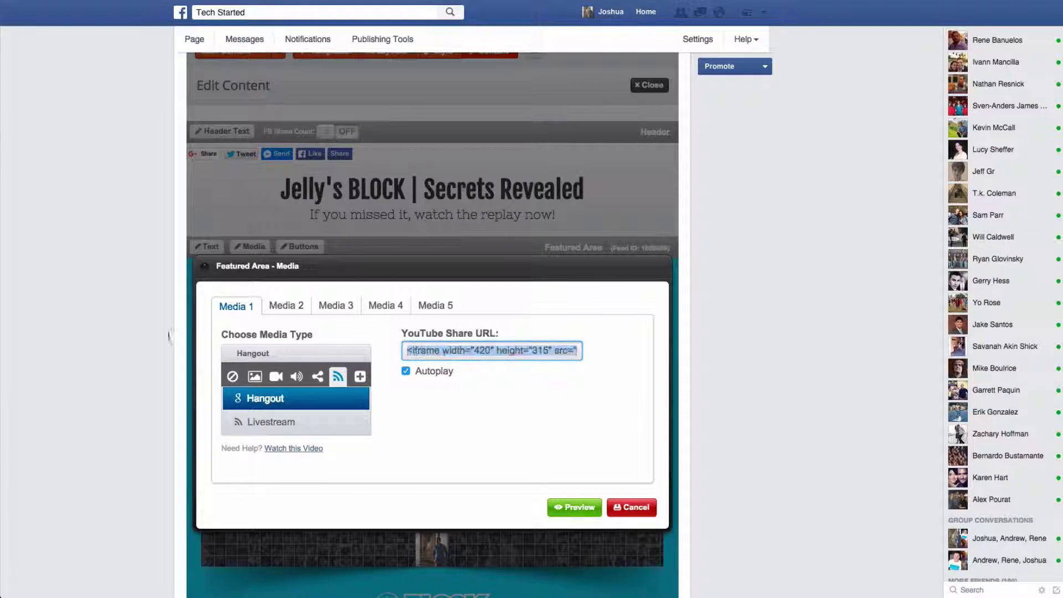
{"action": "left_click", "coordinate": [575, 507]}
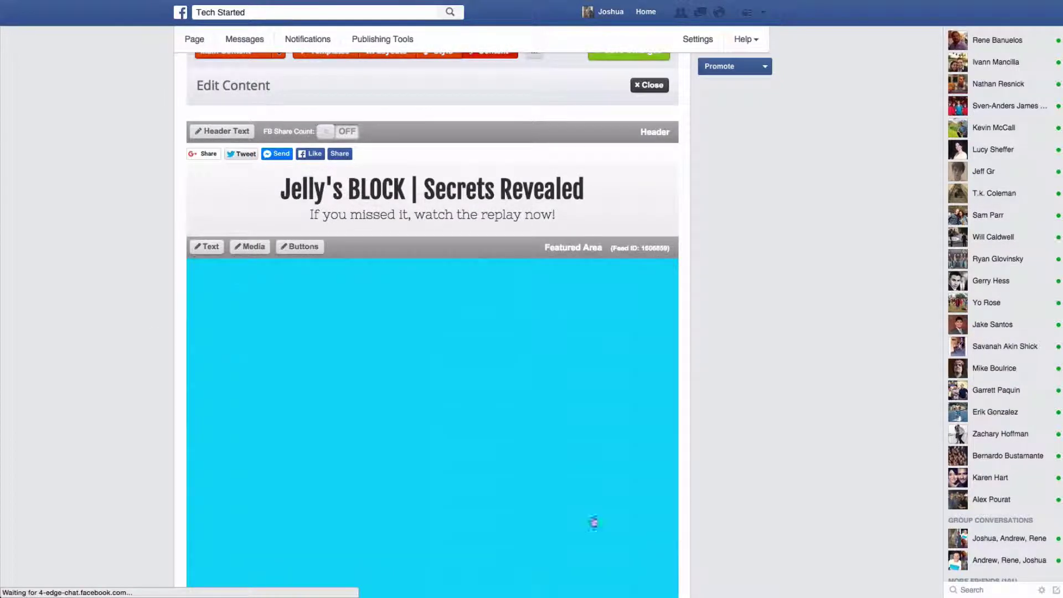
Save the content changes and view the embedded live stream player in the Featured Area.
{"action": "scroll", "coordinate": [613, 122], "scroll_direction": "up", "scroll_amount": 1}
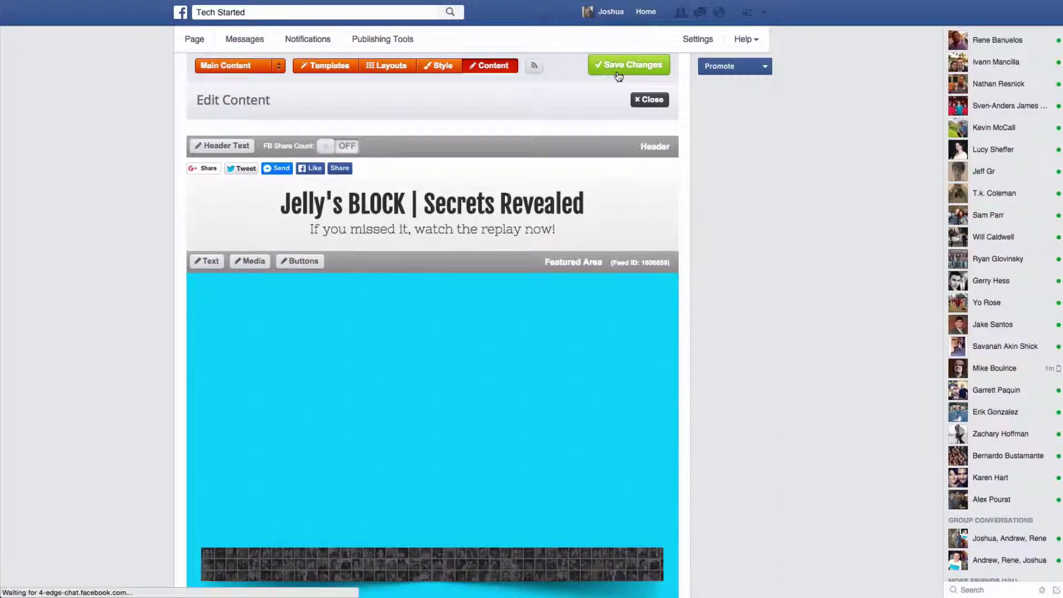
{"action": "left_click", "coordinate": [619, 75]}
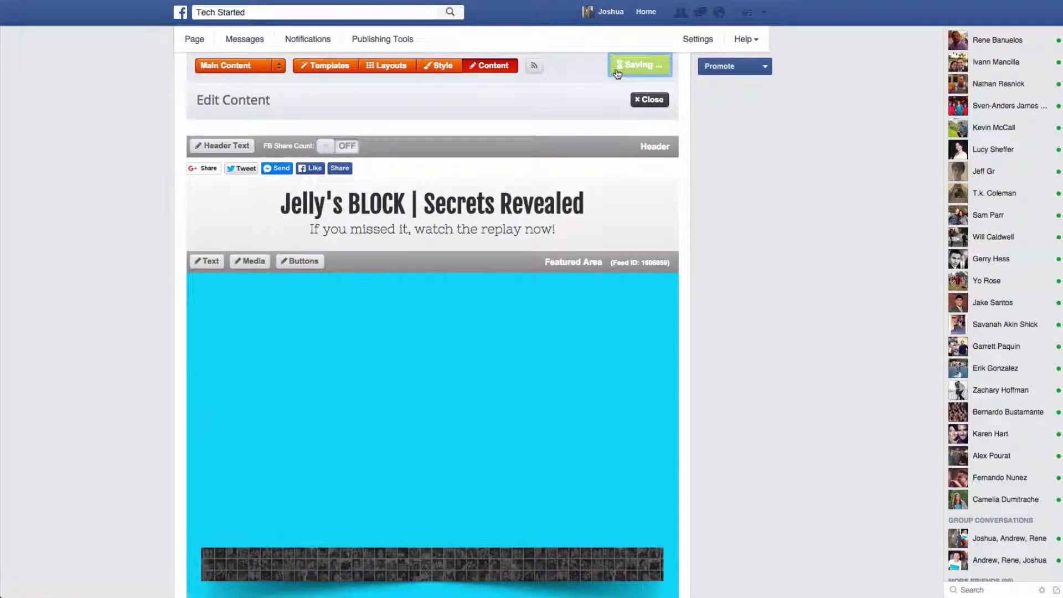
{"action": "left_click", "coordinate": [674, 168]}
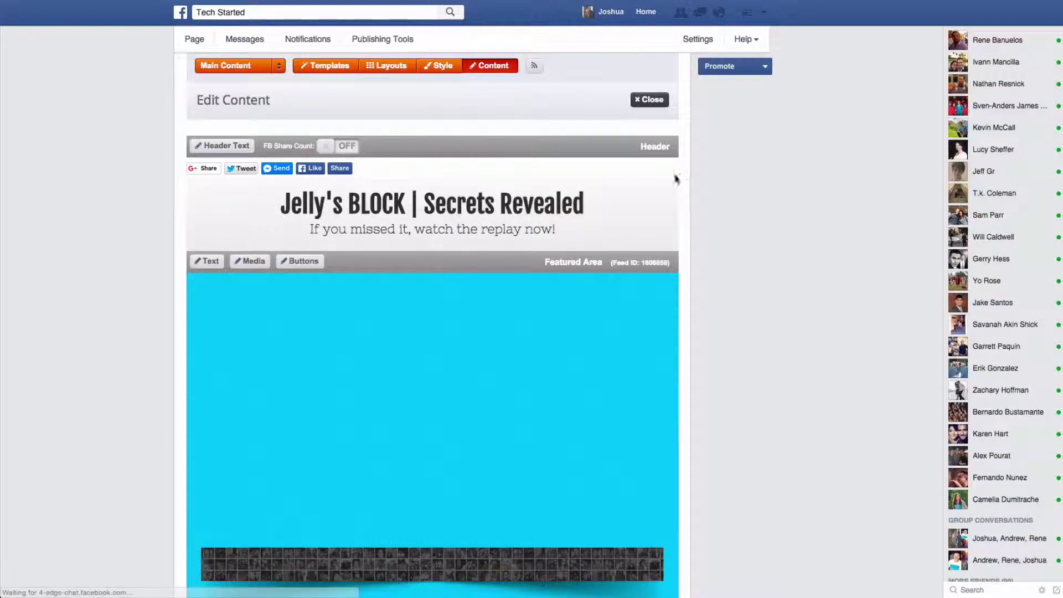
{"action": "scroll", "coordinate": [668, 183], "scroll_direction": "down", "scroll_amount": 2}
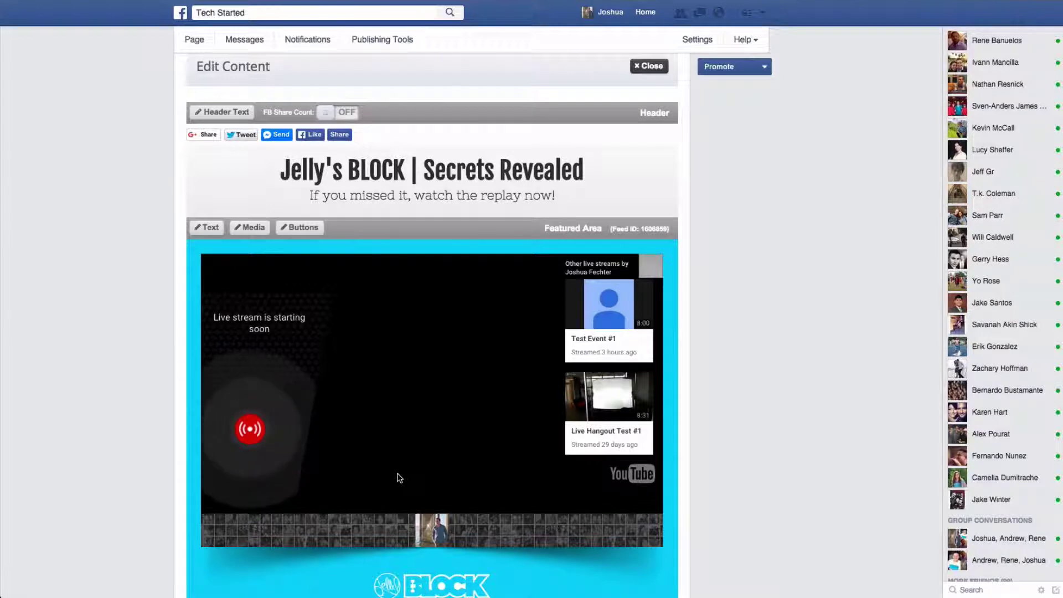
{"action": "mouse_move", "coordinate": [443, 595]}
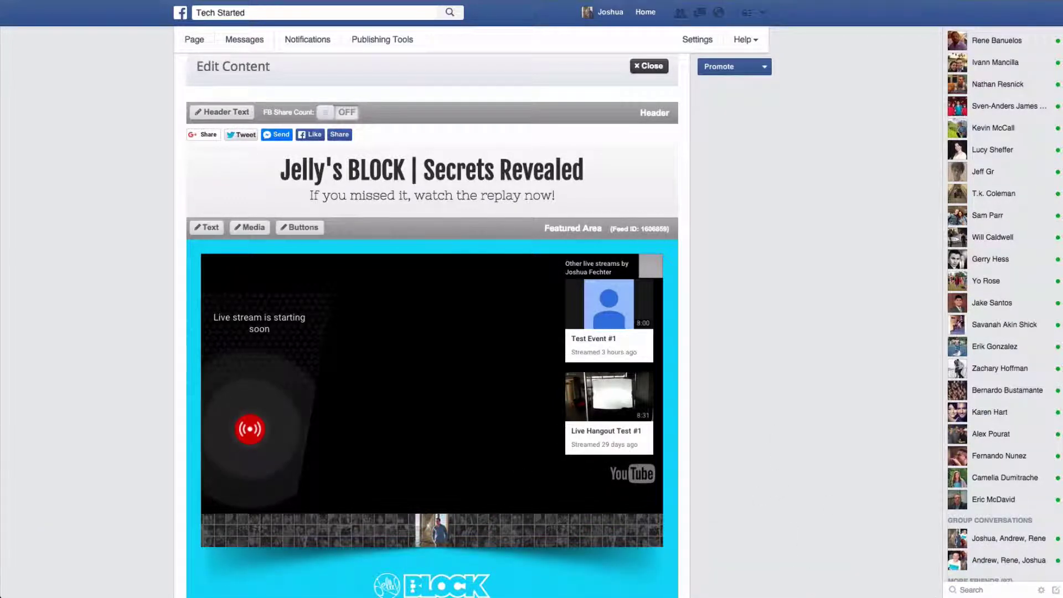
{"action": "right_click", "coordinate": [969, 551]}
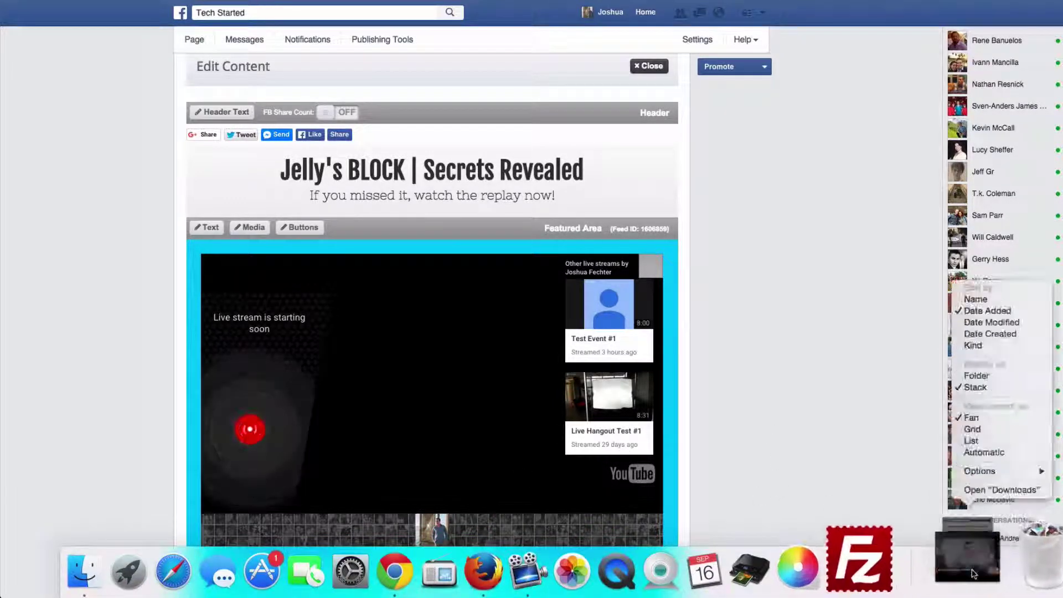
{"action": "left_click", "coordinate": [949, 556]}
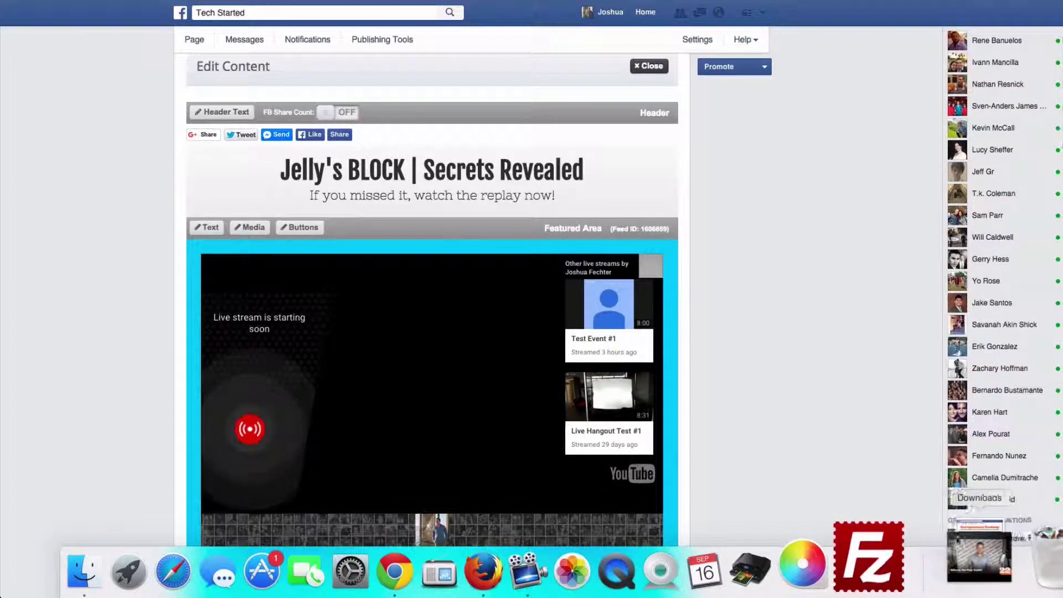
{"action": "right_click", "coordinate": [968, 530]}
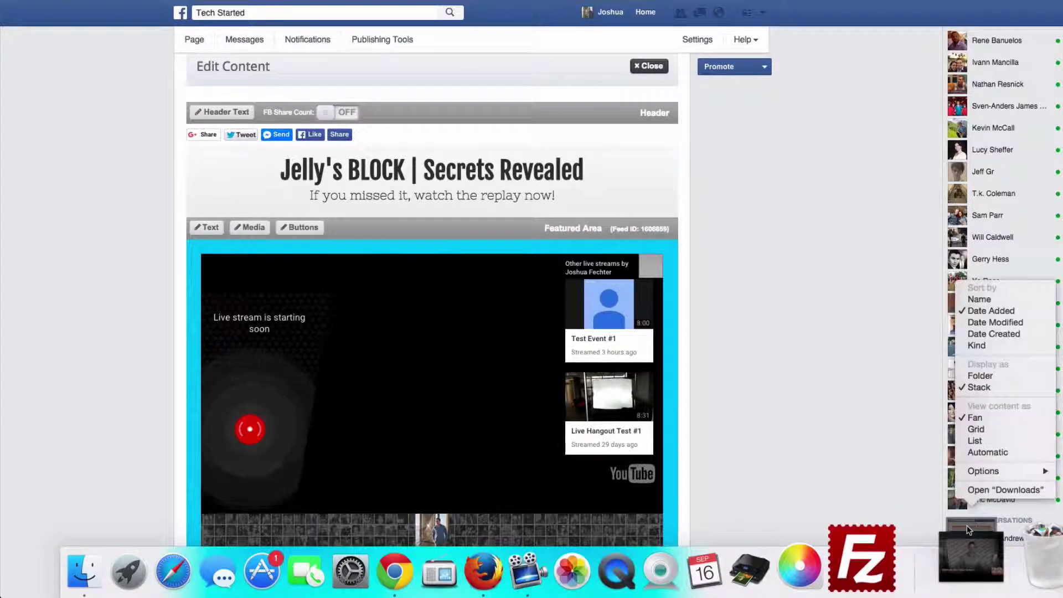
Bring the Google+ Hangouts window back to the front, start the broadcast and confirm broadcasting on YouTube.
{"action": "right_click", "coordinate": [388, 576]}
{"action": "left_click", "coordinate": [429, 421]}
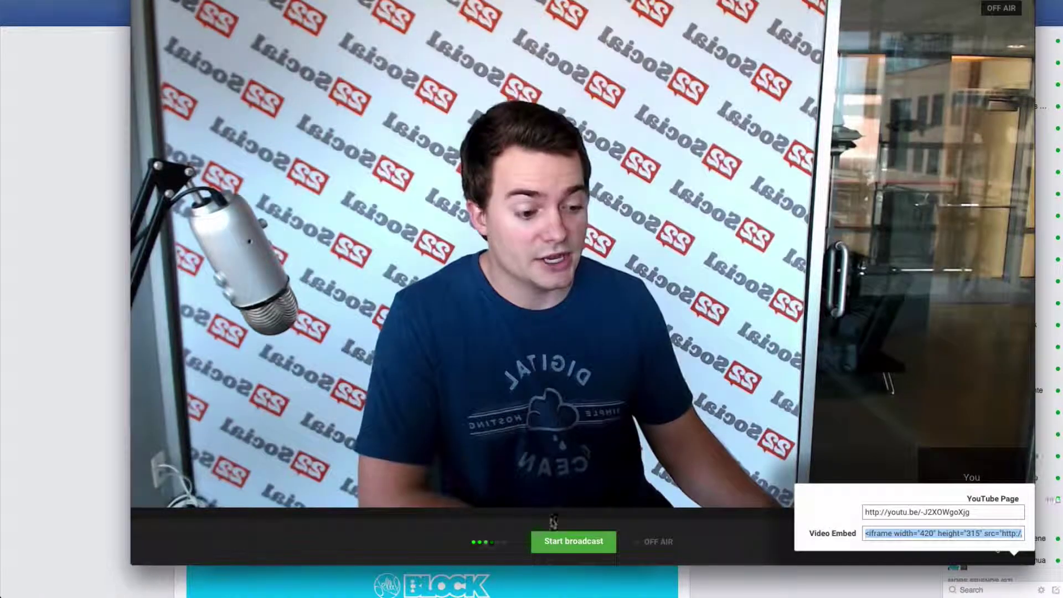
{"action": "left_click", "coordinate": [572, 542]}
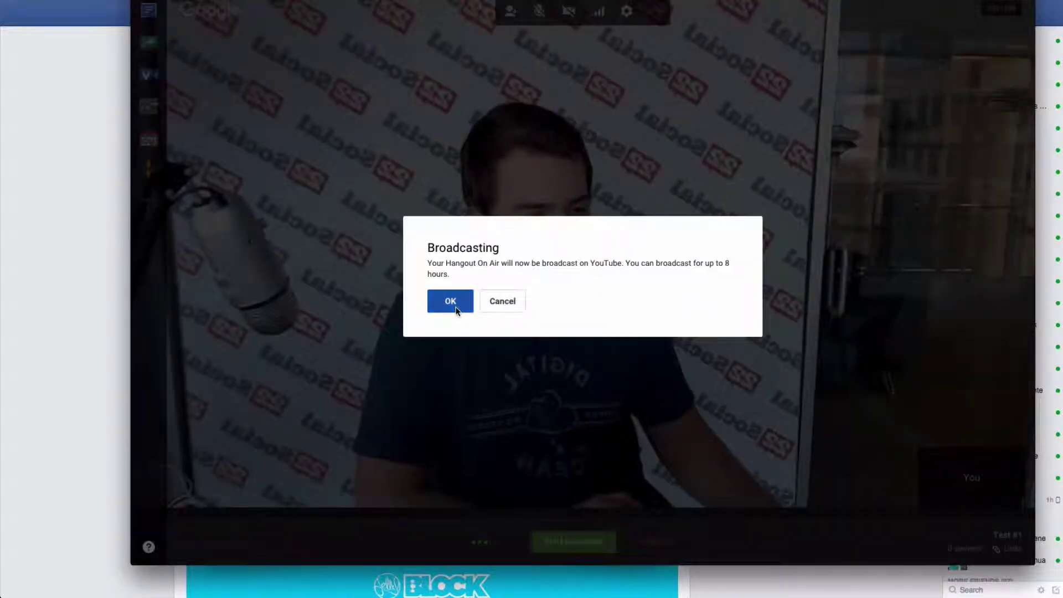
{"action": "left_click", "coordinate": [451, 302]}
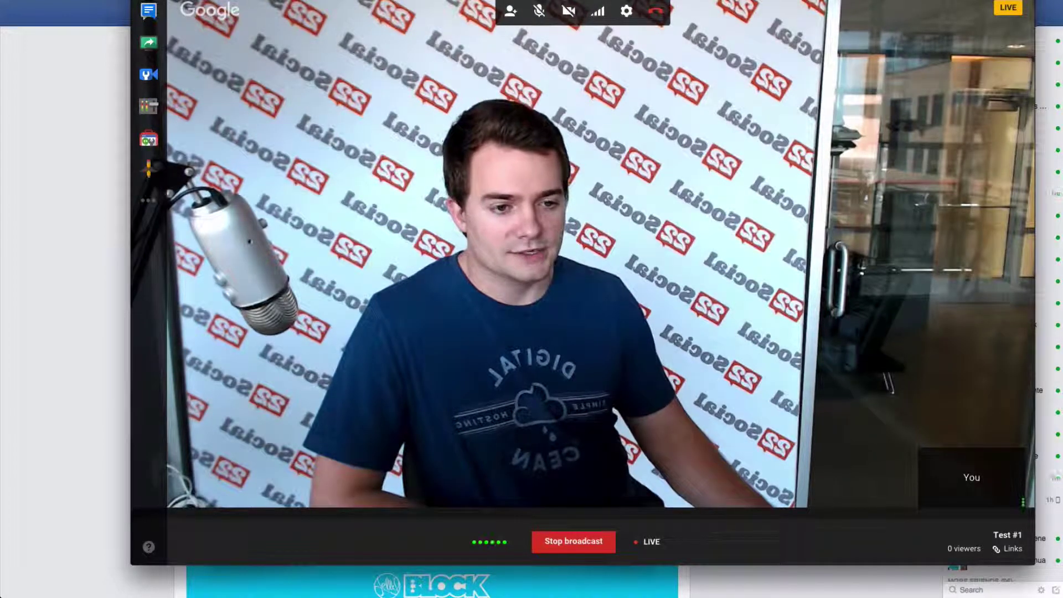
Minimize the hangout window and check the live stream player on the Facebook page.
{"action": "key", "text": "super+m"}
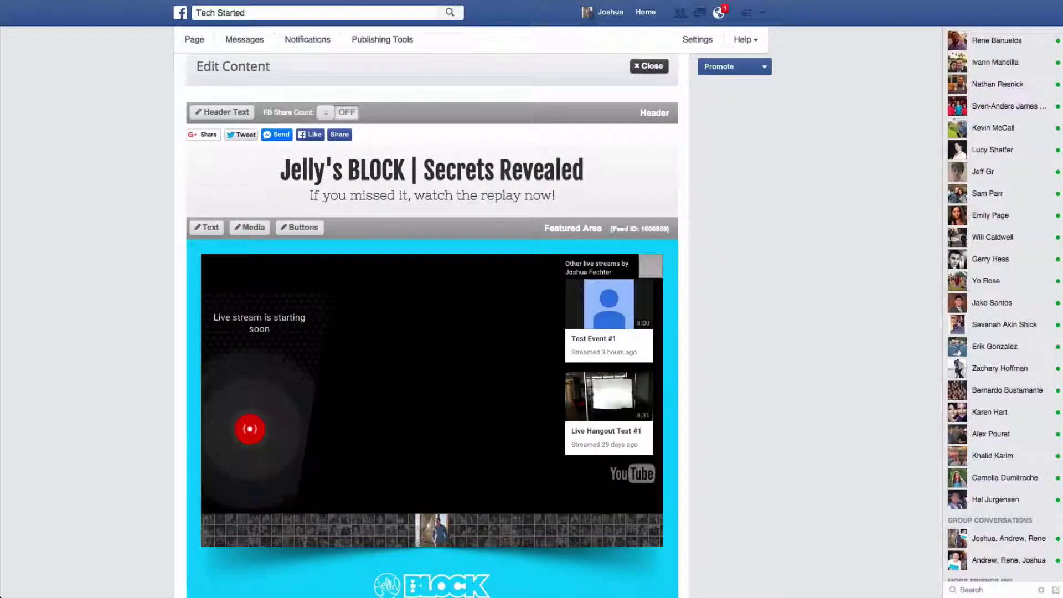
{"action": "scroll", "coordinate": [282, 413], "scroll_direction": "down", "scroll_amount": 1}
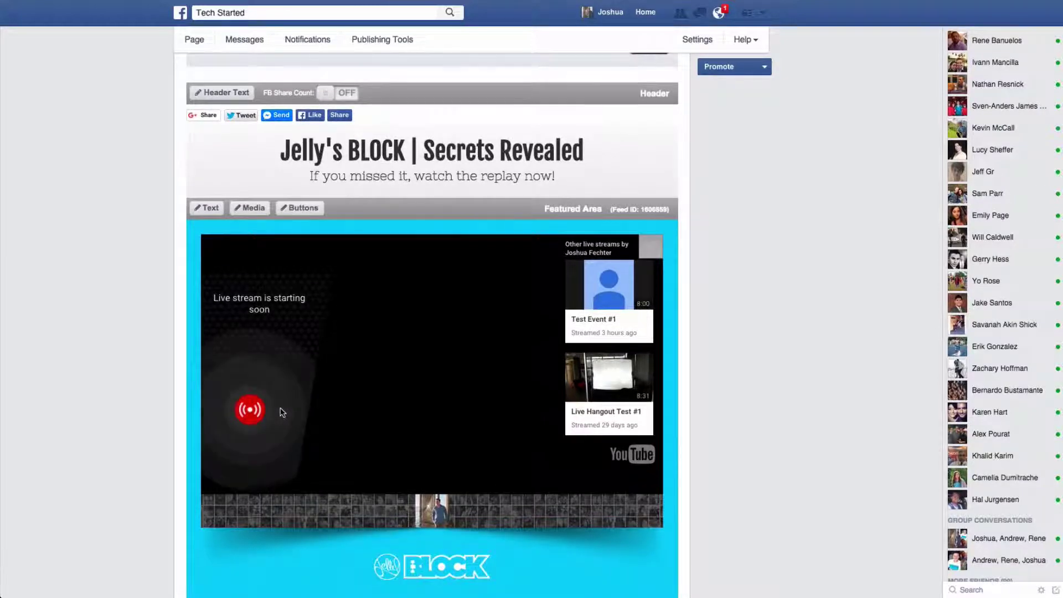
Reload the Facebook page and check the live broadcast playing in the app's Featured Area.
{"action": "scroll", "coordinate": [315, 381], "scroll_direction": "down", "scroll_amount": 1}
{"action": "scroll", "coordinate": [318, 384], "scroll_direction": "up", "scroll_amount": 2}
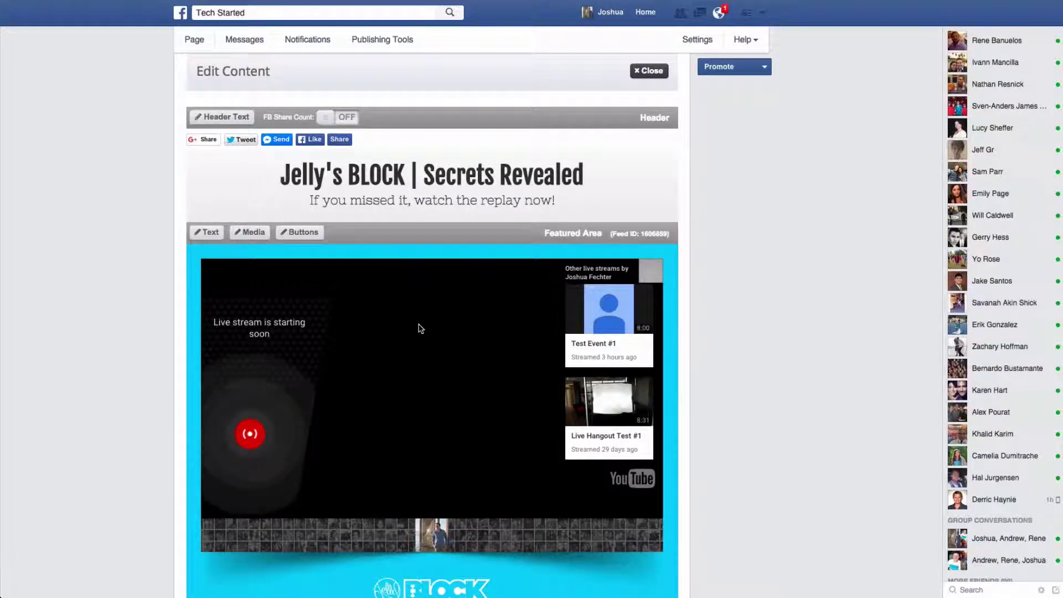
{"action": "key", "text": "super+r"}
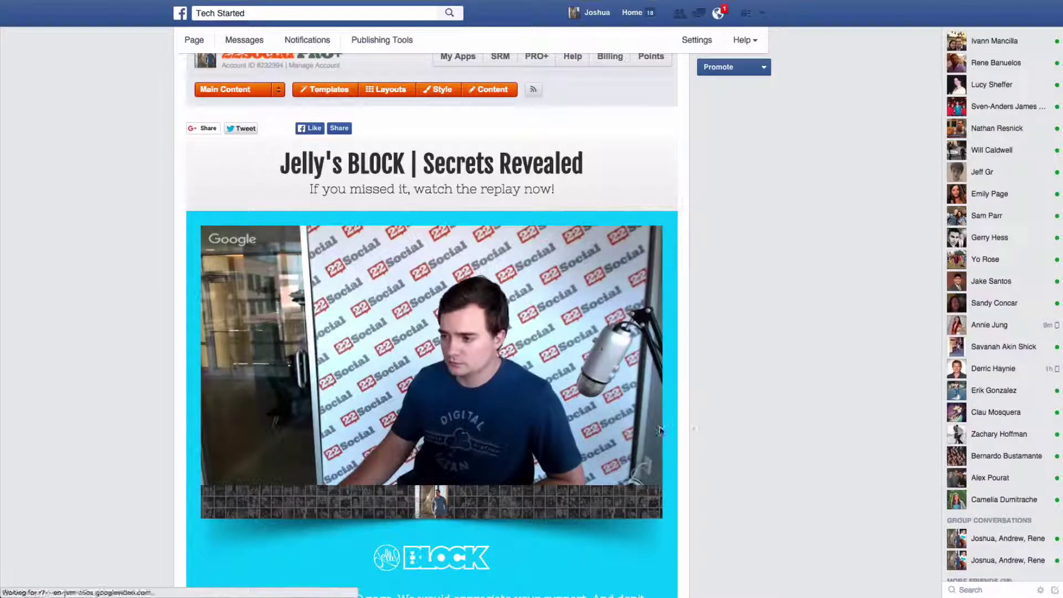
{"action": "scroll", "coordinate": [660, 426], "scroll_direction": "down", "scroll_amount": 1}
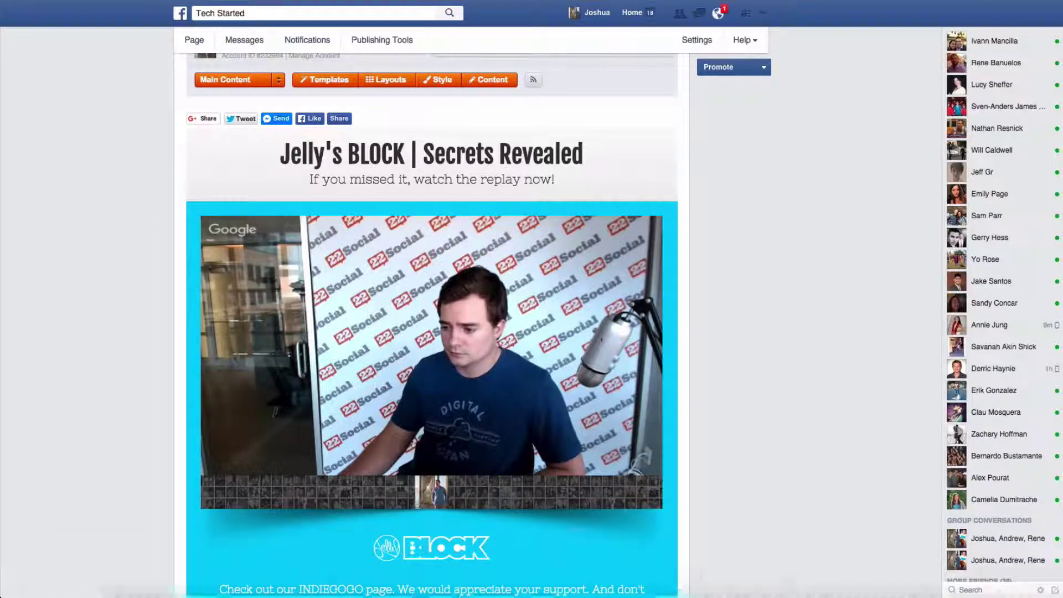
Bring the Google+ Hangouts broadcast window back to the front and open the Hangout Toolbox app.
{"action": "mouse_move", "coordinate": [434, 593]}
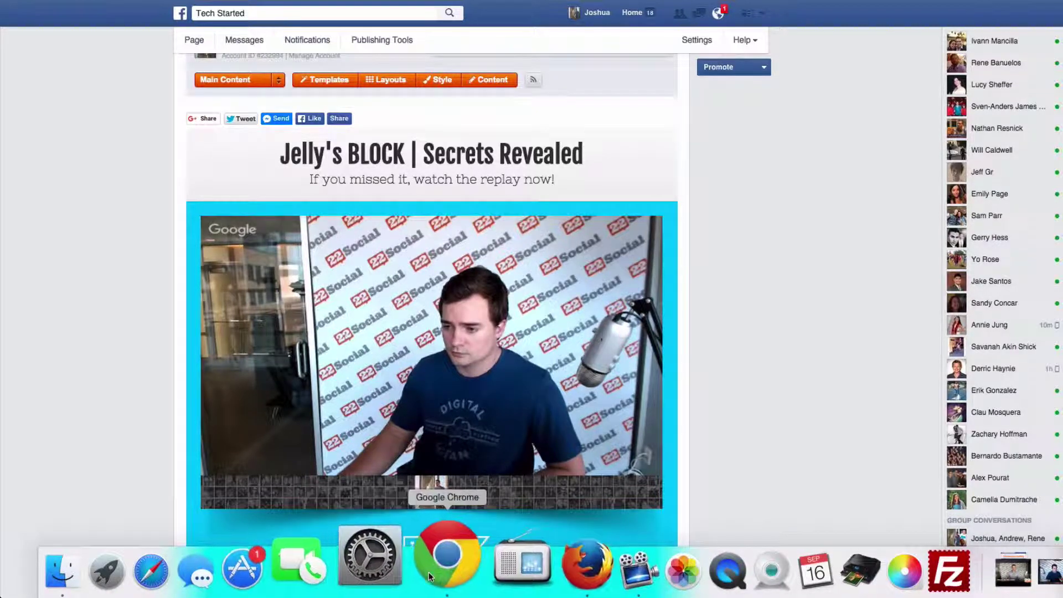
{"action": "right_click", "coordinate": [433, 575]}
{"action": "left_click", "coordinate": [463, 399]}
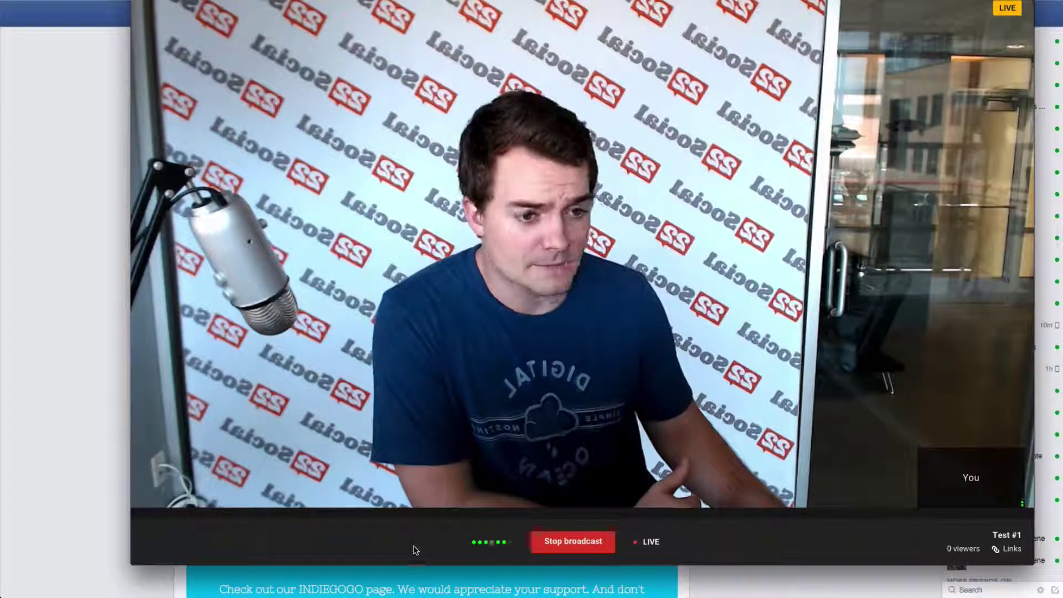
{"action": "mouse_move", "coordinate": [194, 101]}
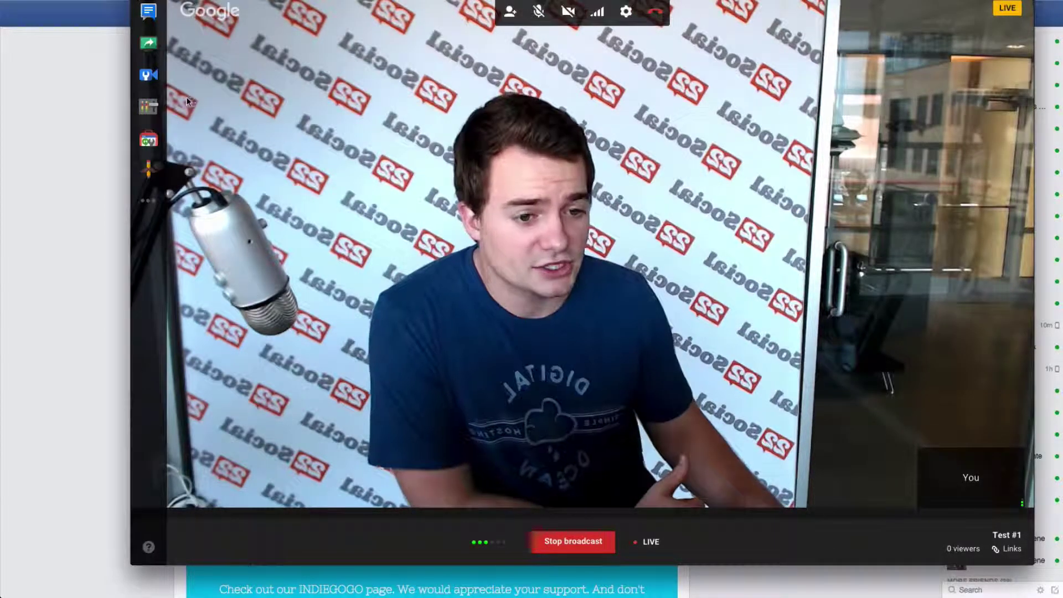
{"action": "left_click", "coordinate": [149, 141]}
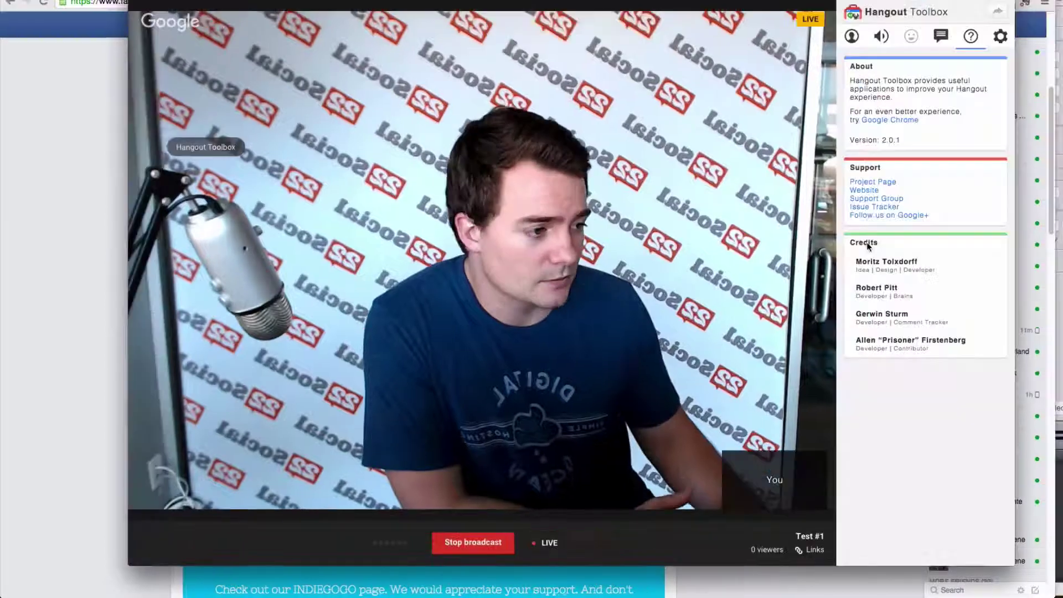
Turn on the Lower Third overlay with the tagline "Digital Community Creator" and flip the mirrored video preview.
{"action": "left_click", "coordinate": [941, 36]}
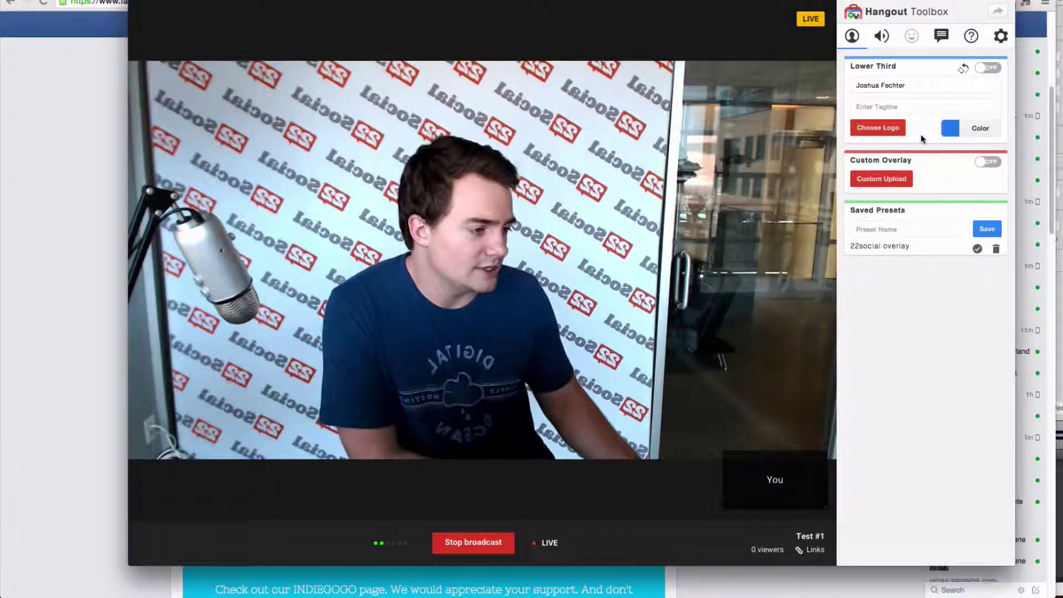
{"action": "left_click", "coordinate": [988, 68]}
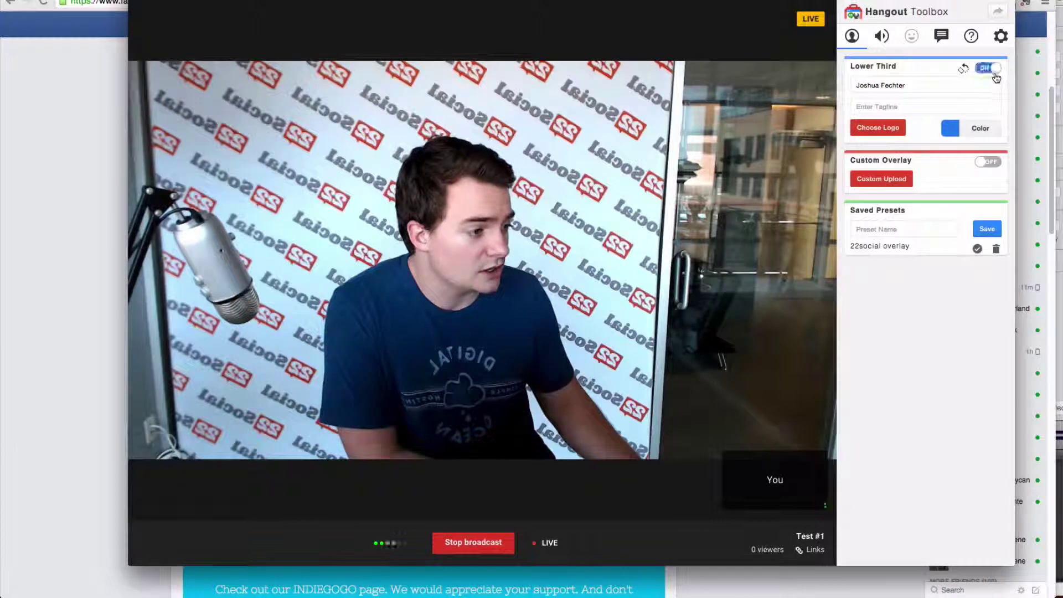
{"action": "left_click", "coordinate": [948, 105]}
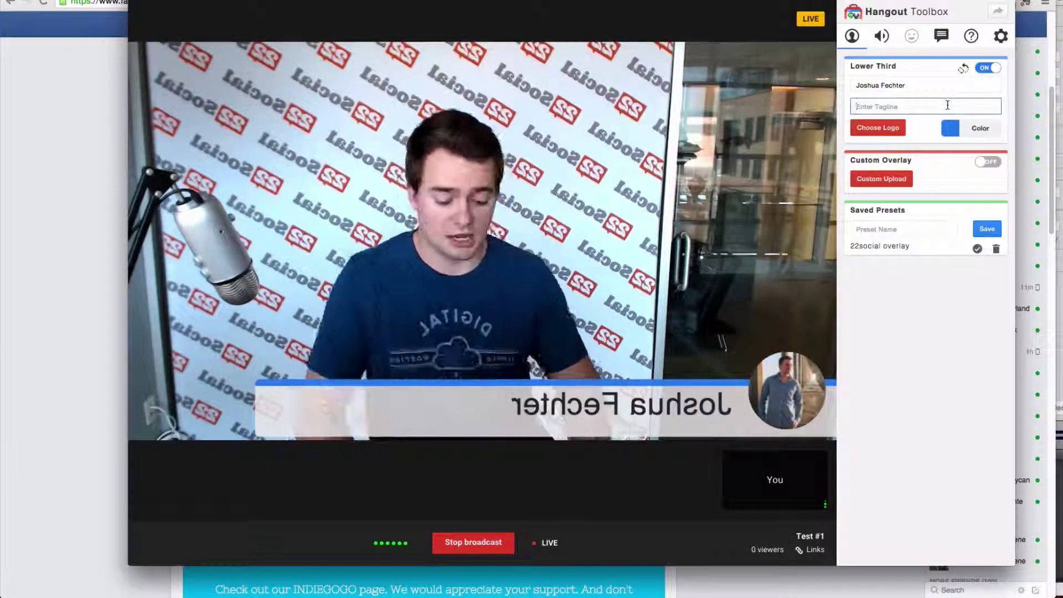
{"action": "type", "text": "Digital "}
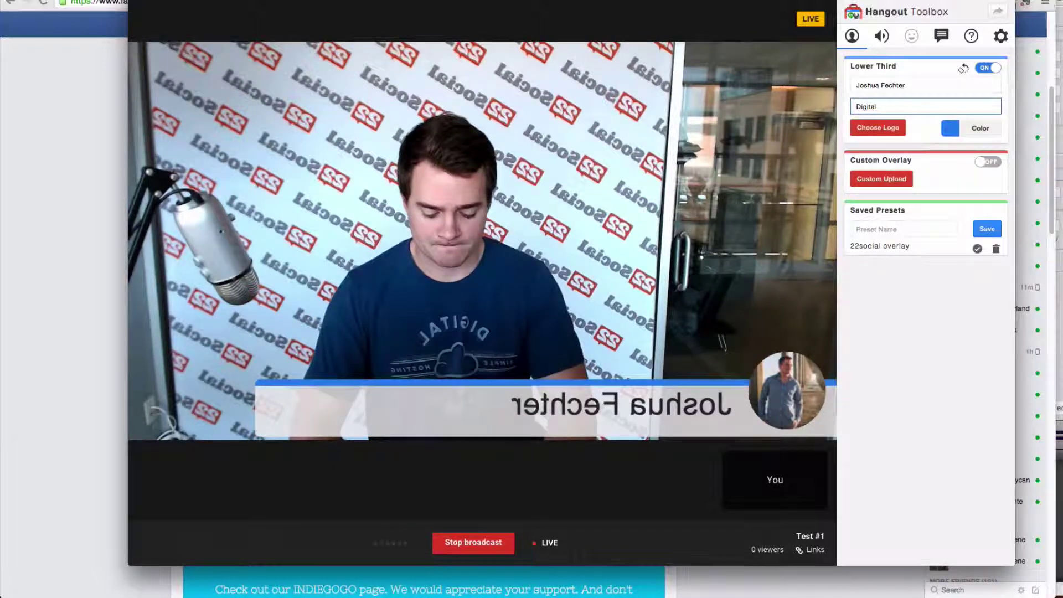
{"action": "type", "text": "Comm"}
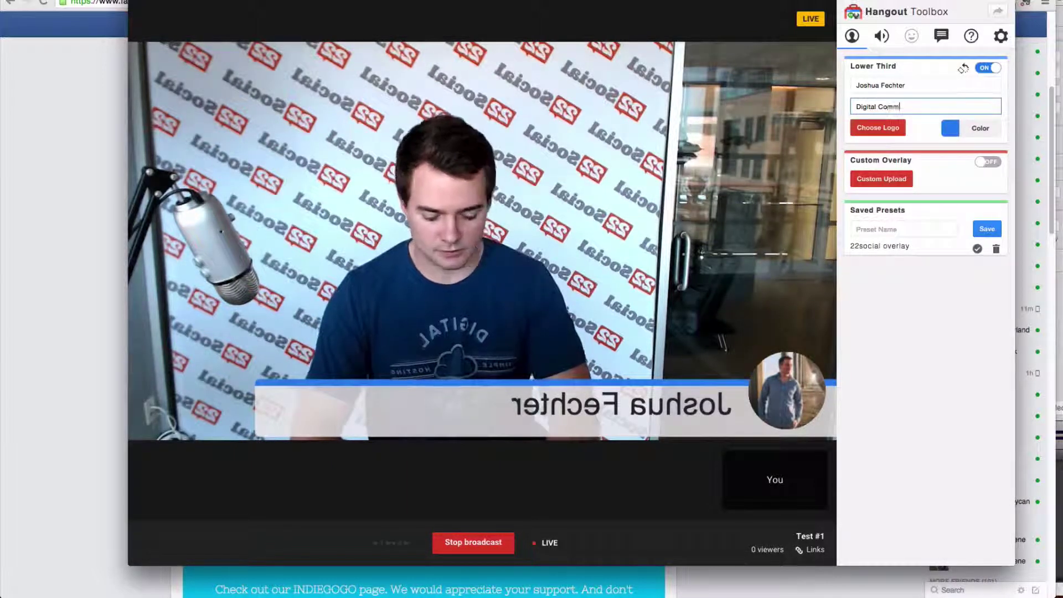
{"action": "type", "text": "unity Creator"}
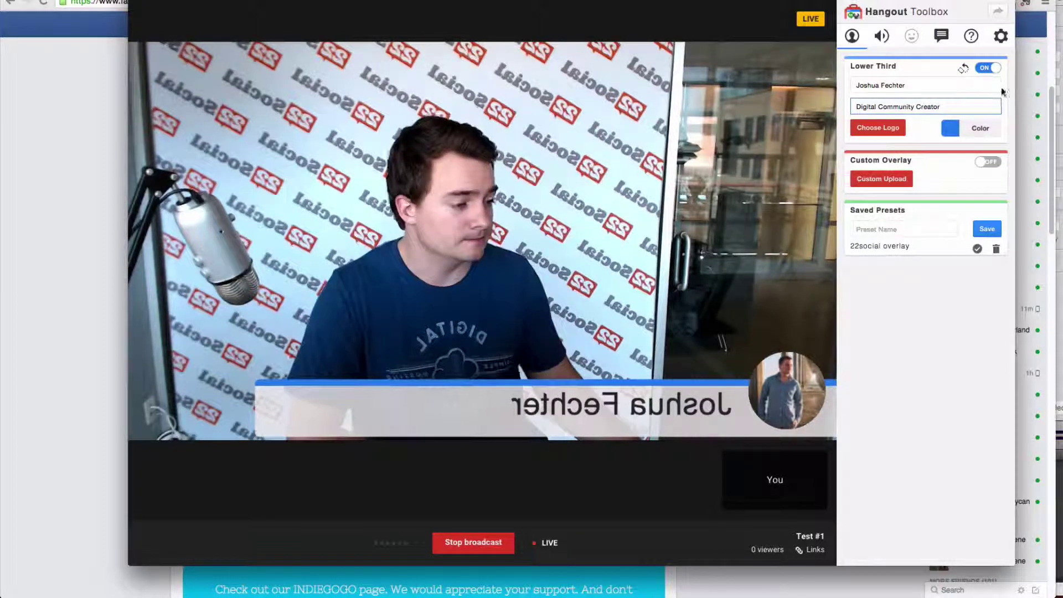
{"action": "left_click", "coordinate": [964, 69]}
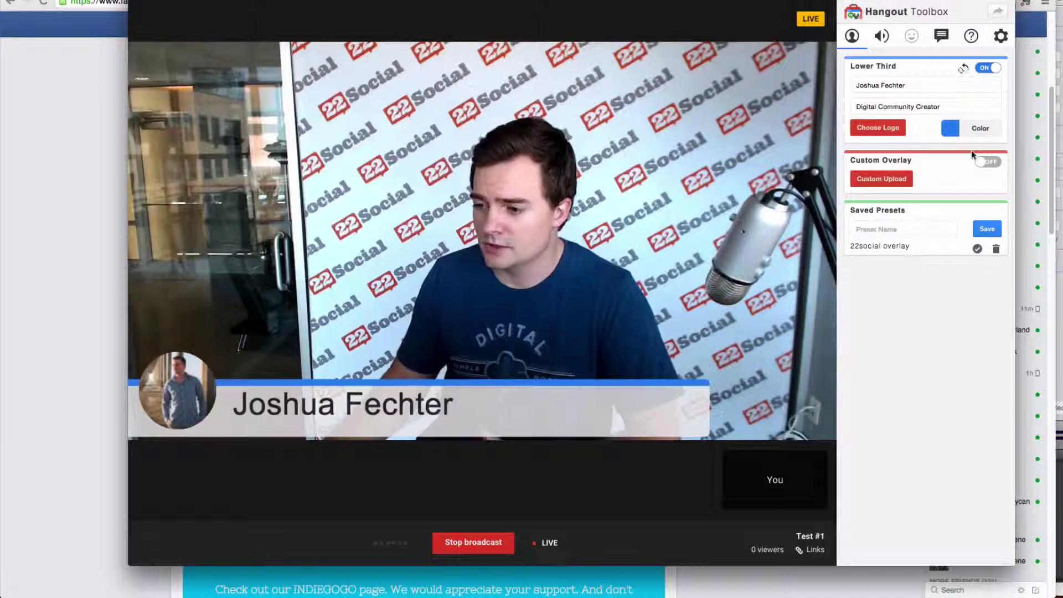